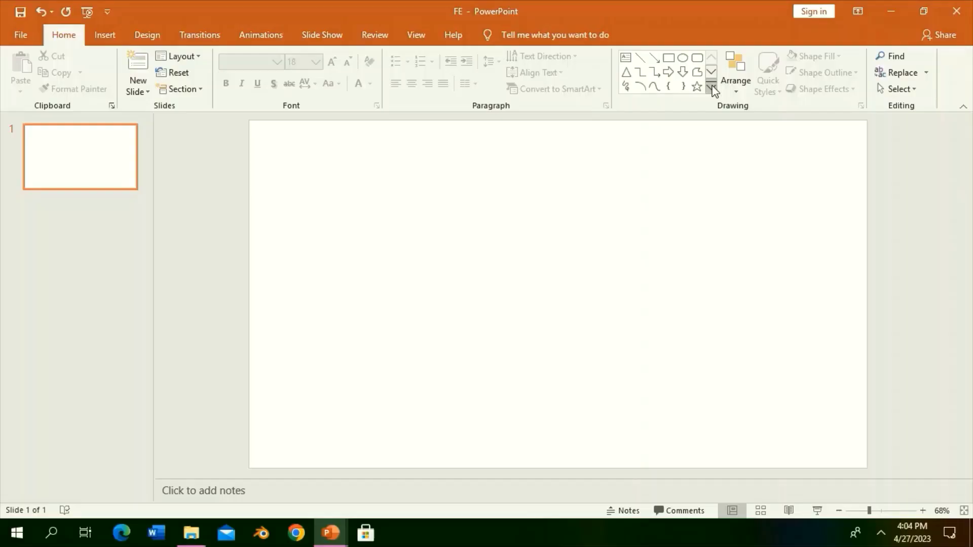
Draw a large diamond head and centre a smaller diamond inside it.
{"action": "left_click", "coordinate": [711, 90]}
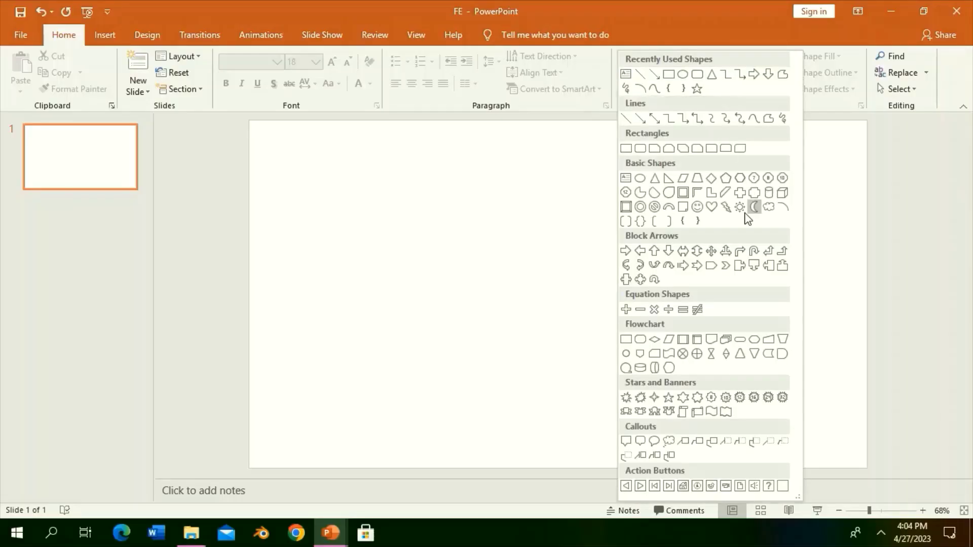
{"action": "left_click", "coordinate": [712, 179]}
{"action": "left_click_drag", "start_coordinate": [487, 149], "coordinate": [614, 289]}
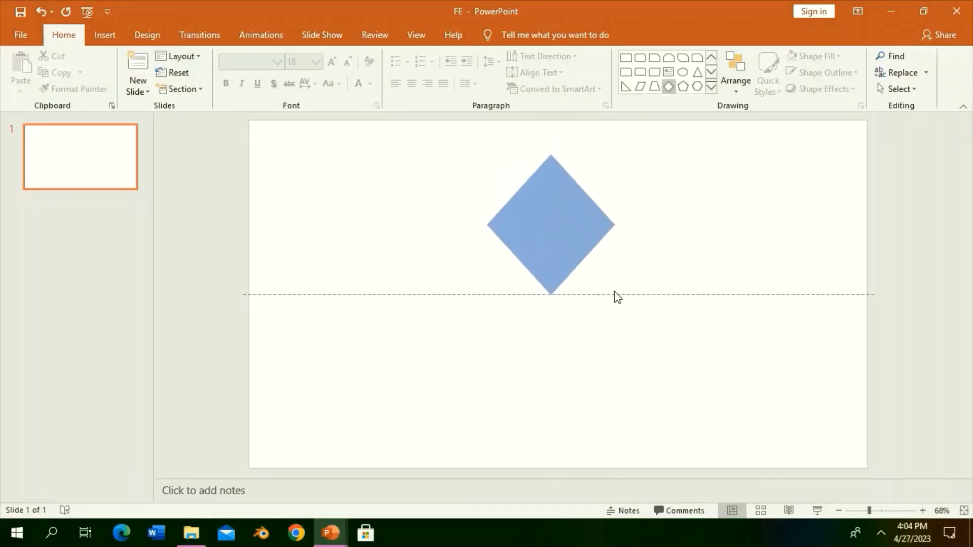
{"action": "left_click_drag", "start_coordinate": [499, 157], "coordinate": [605, 277]}
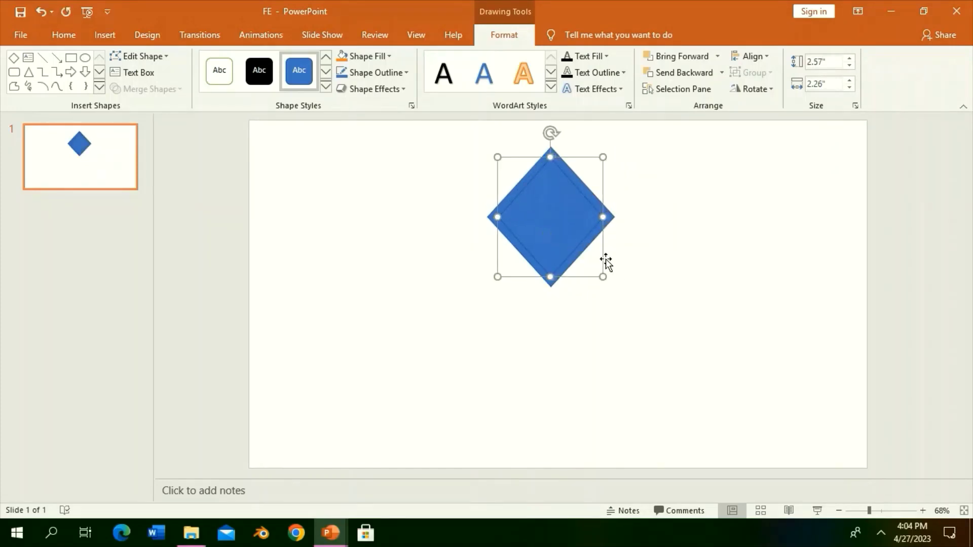
{"action": "left_click_drag", "start_coordinate": [546, 238], "coordinate": [566, 240]}
{"action": "left_click", "coordinate": [606, 218]}
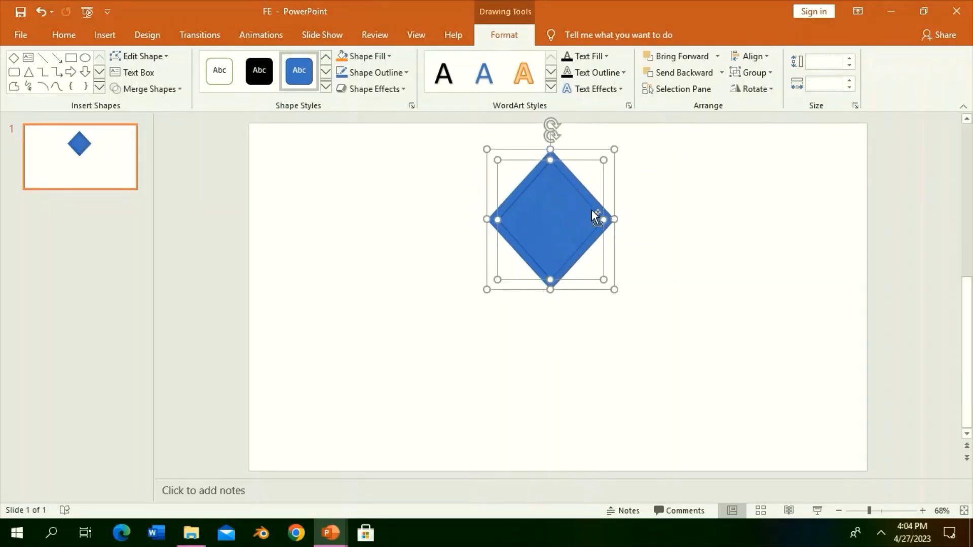
{"action": "key", "text": "Escape"}
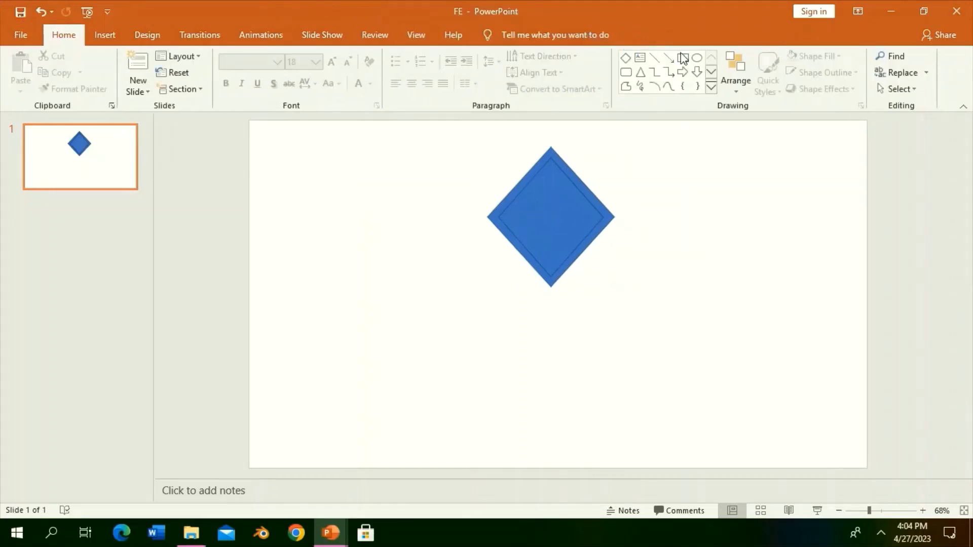
{"action": "left_click", "coordinate": [683, 57]}
Draw a thin stem rectangle below the diamond, send it behind, and narrow it.
{"action": "left_click_drag", "start_coordinate": [541, 261], "coordinate": [565, 381]}
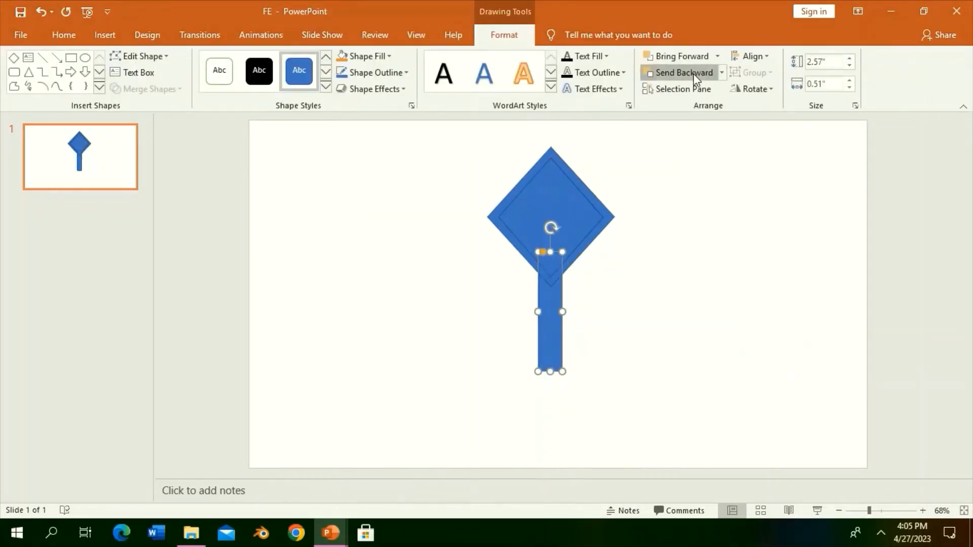
{"action": "left_click", "coordinate": [682, 72]}
{"action": "left_click_drag", "start_coordinate": [544, 314], "coordinate": [555, 319]}
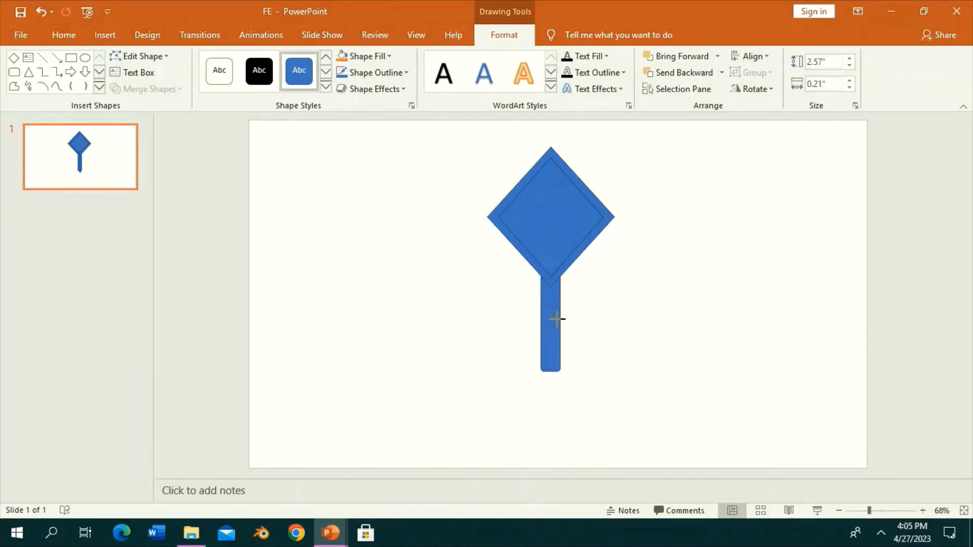
{"action": "left_click", "coordinate": [557, 320]}
{"action": "left_click_drag", "start_coordinate": [550, 372], "coordinate": [549, 377]}
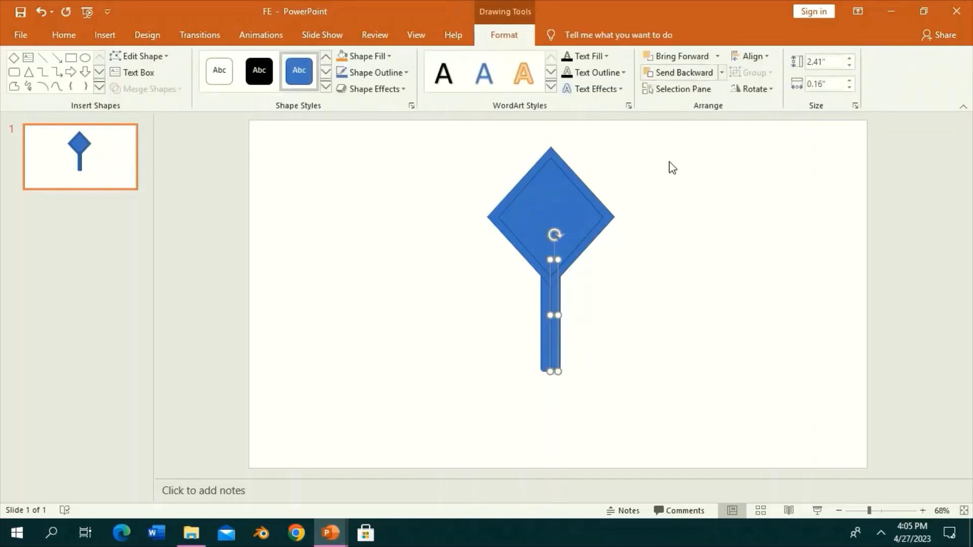
Stretch the stem further down and check all stem pieces together.
{"action": "left_click", "coordinate": [576, 338]}
{"action": "left_click", "coordinate": [550, 361]}
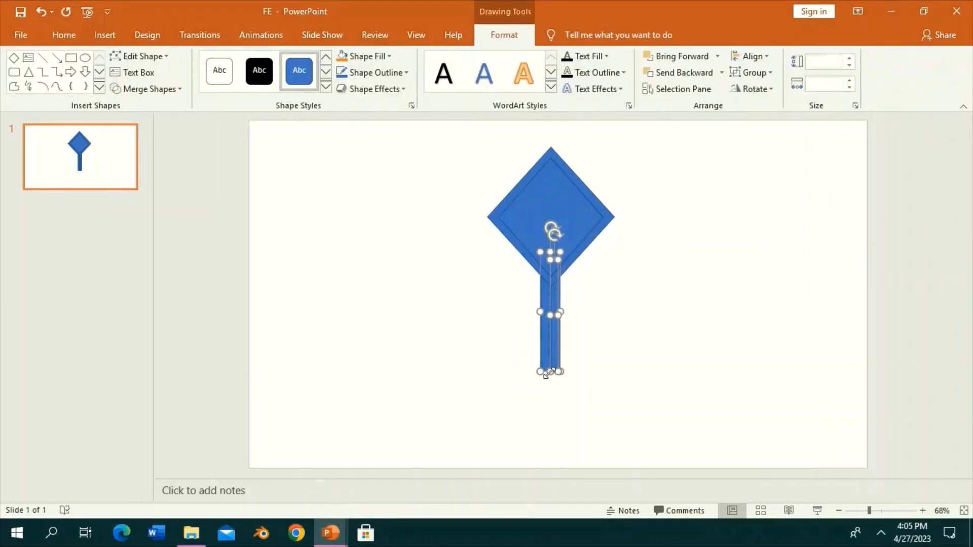
{"action": "left_click_drag", "start_coordinate": [543, 369], "coordinate": [541, 389]}
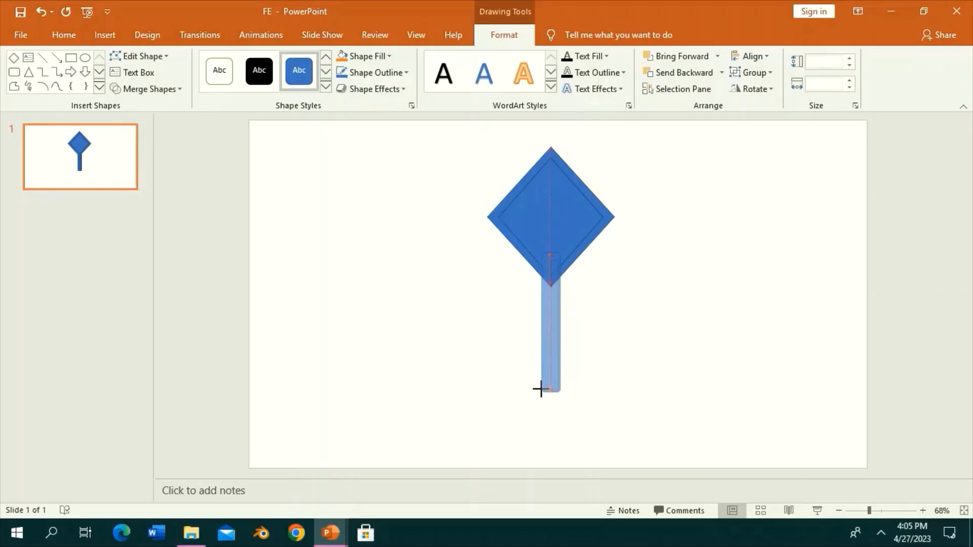
{"action": "left_click", "coordinate": [446, 434]}
{"action": "left_click_drag", "start_coordinate": [587, 442], "coordinate": [501, 218]}
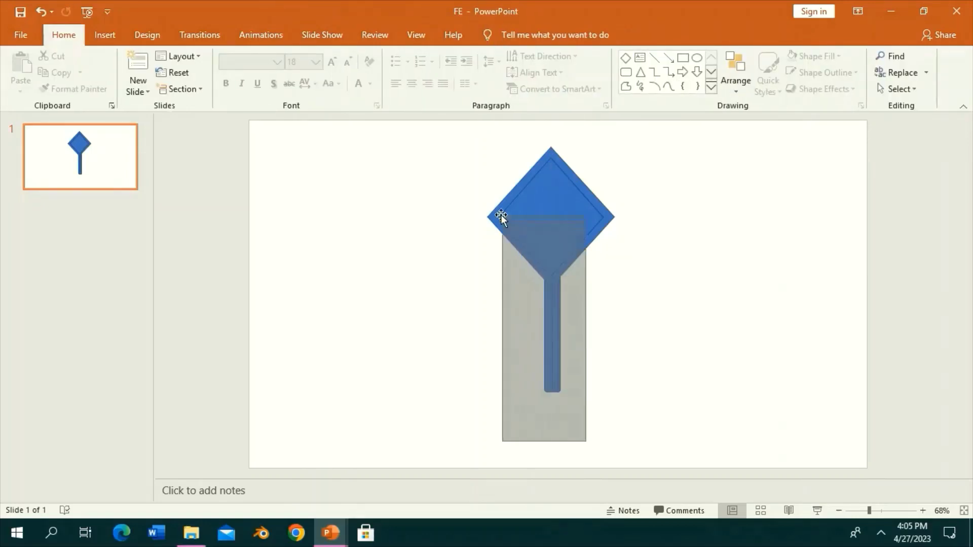
{"action": "left_click", "coordinate": [699, 287]}
{"action": "left_click", "coordinate": [626, 72]}
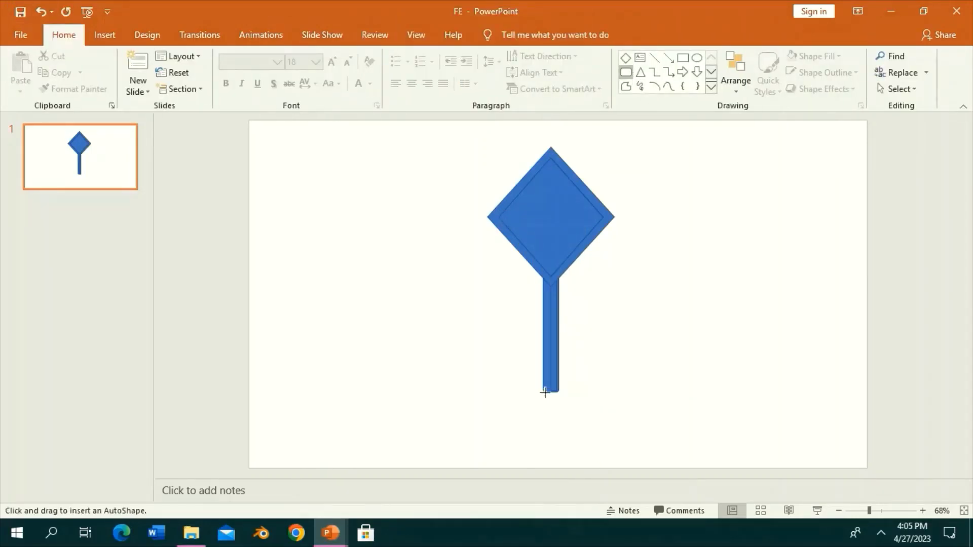
Draw a small square at the stem's bottom, undo the grey fill, and add a thin inner strip.
{"action": "left_click_drag", "start_coordinate": [571, 415], "coordinate": [572, 415]}
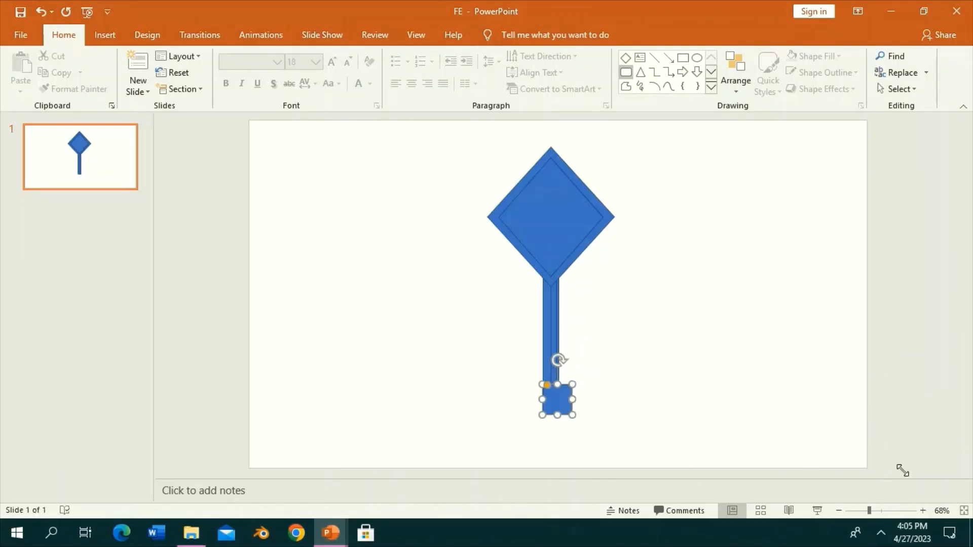
{"action": "scroll", "coordinate": [901, 467], "scroll_direction": "up", "scroll_amount": 5}
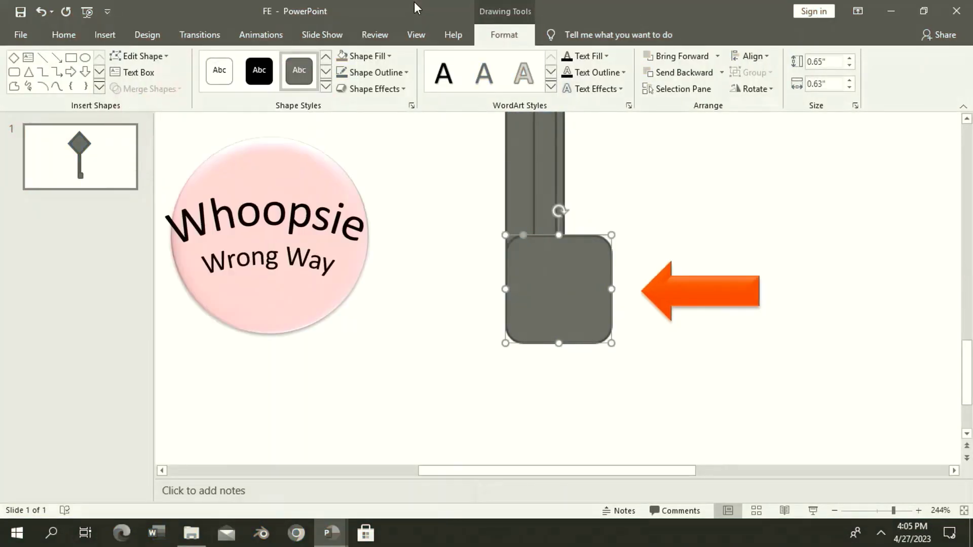
{"action": "left_click", "coordinate": [71, 57]}
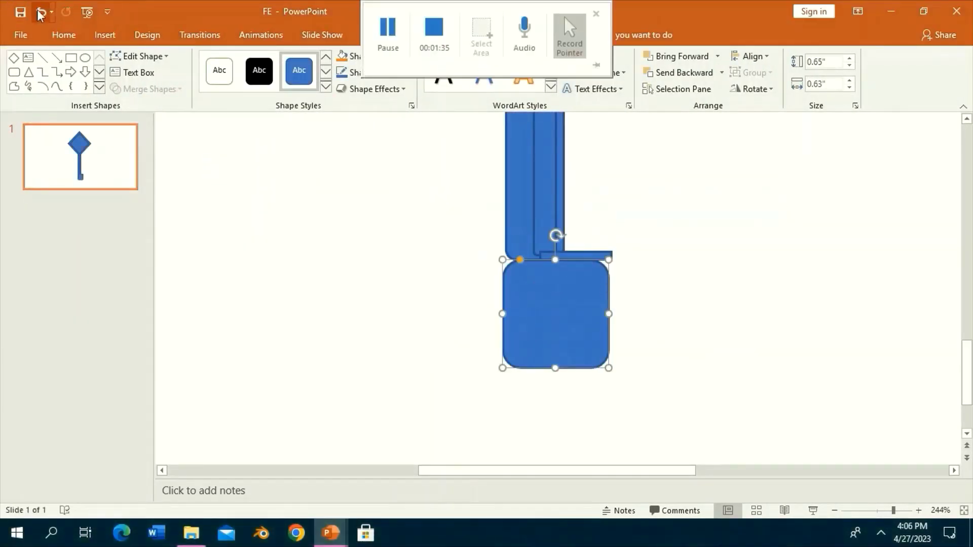
{"action": "left_click_drag", "start_coordinate": [539, 252], "coordinate": [597, 303]}
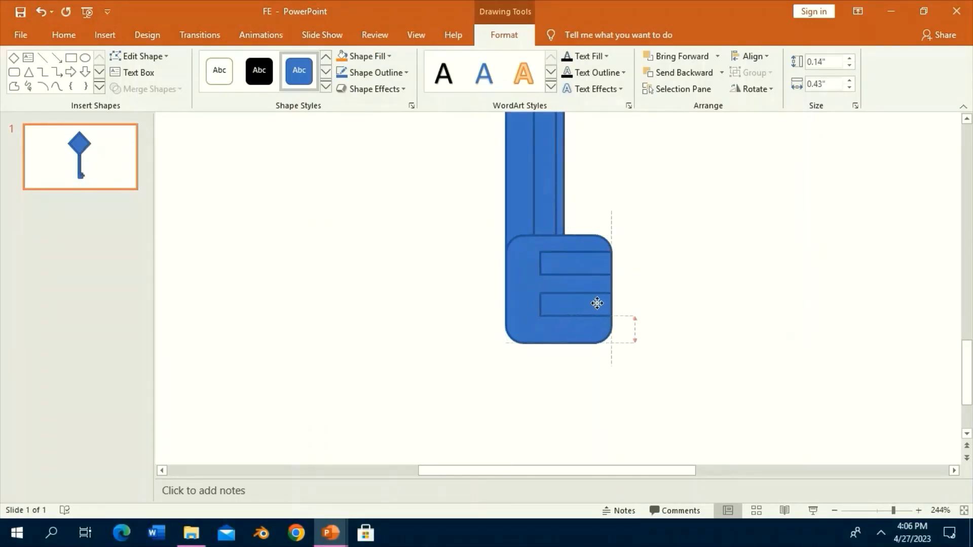
{"action": "scroll", "coordinate": [597, 355], "scroll_direction": "down", "scroll_amount": 6}
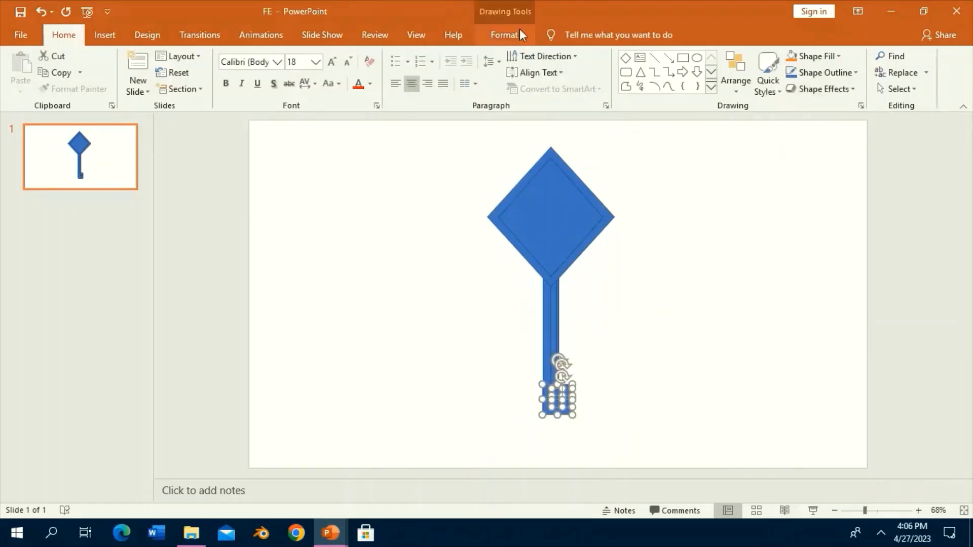
Group the foot pieces with Ctrl+G and shrink the group to fit the stem.
{"action": "left_click", "coordinate": [520, 30]}
{"action": "key", "text": "ctrl+g"}
{"action": "left_click_drag", "start_coordinate": [579, 420], "coordinate": [567, 414]}
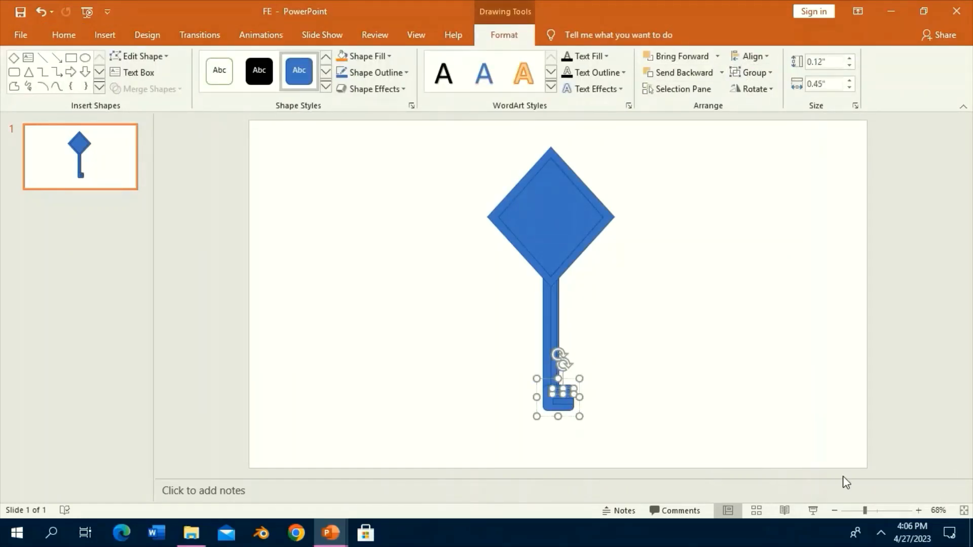
{"action": "scroll", "coordinate": [597, 380], "scroll_direction": "up", "scroll_amount": 6}
{"action": "left_click", "coordinate": [522, 293]}
{"action": "key", "text": "Escape"}
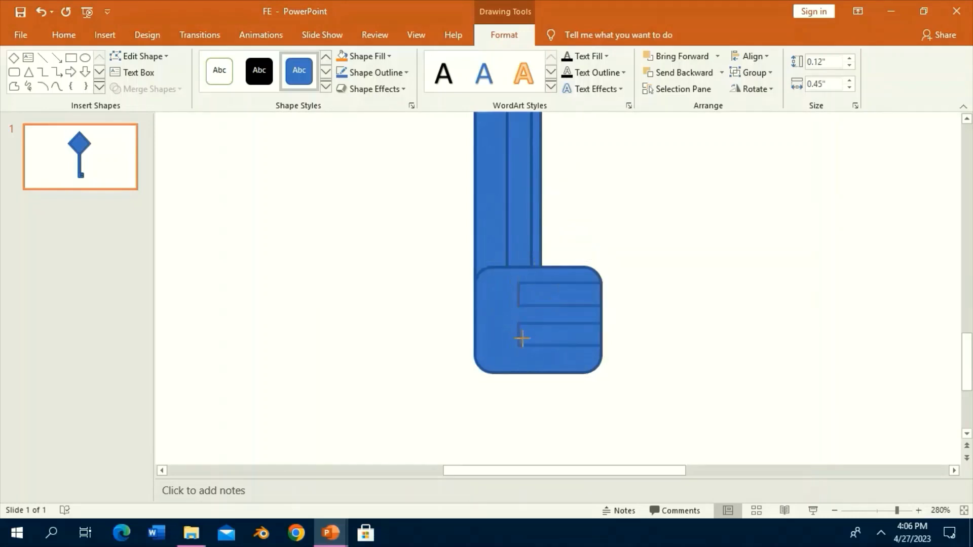
{"action": "left_click_drag", "start_coordinate": [896, 510], "coordinate": [862, 510]}
{"action": "left_click", "coordinate": [554, 411]}
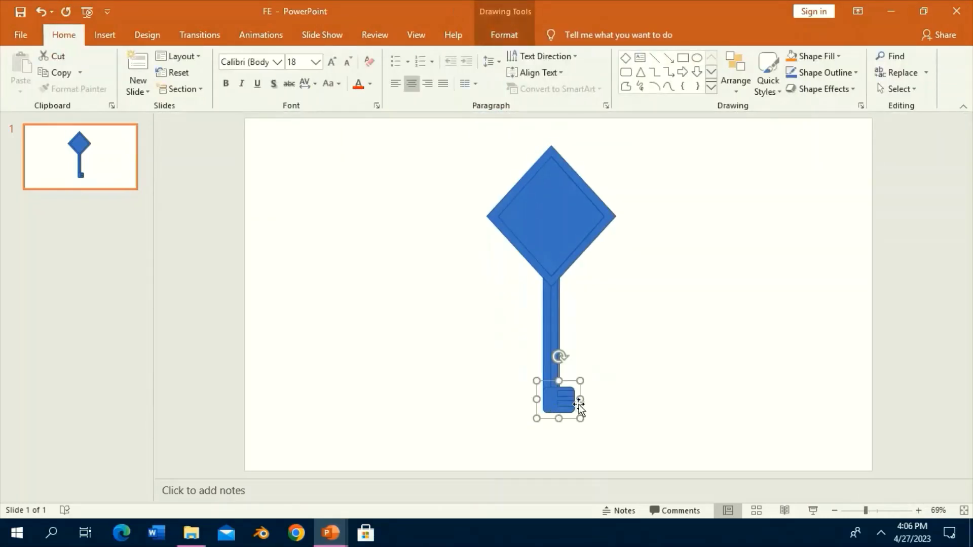
{"action": "left_click", "coordinate": [613, 419]}
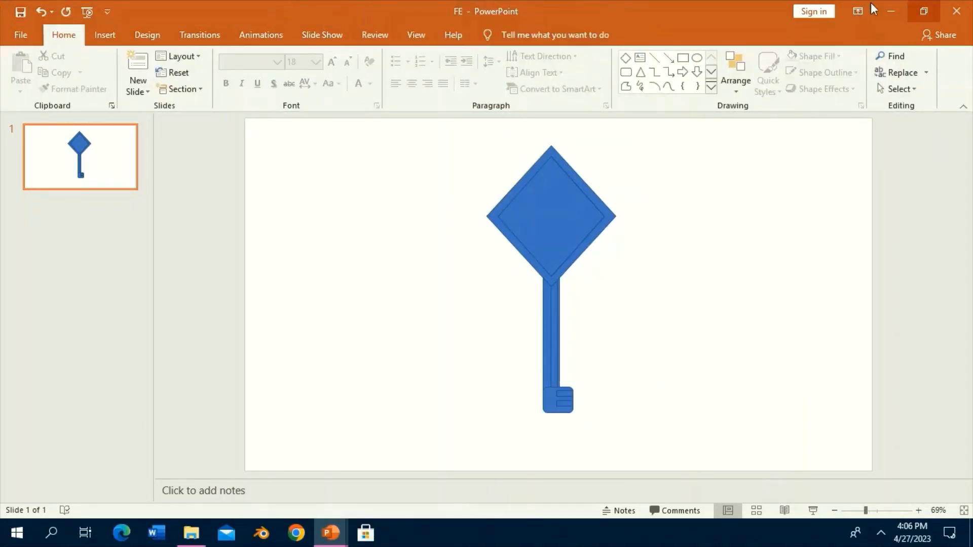
Draw a horizontal arm bar behind the stem and shorten its left segment.
{"action": "left_click", "coordinate": [682, 59]}
{"action": "mouse_move", "coordinate": [622, 306]}
{"action": "left_mouse_down"}
{"action": "mouse_move", "coordinate": [638, 313]}
{"action": "mouse_move", "coordinate": [614, 300]}
{"action": "mouse_move", "coordinate": [689, 303]}
{"action": "left_mouse_up"}
{"action": "left_click", "coordinate": [679, 74]}
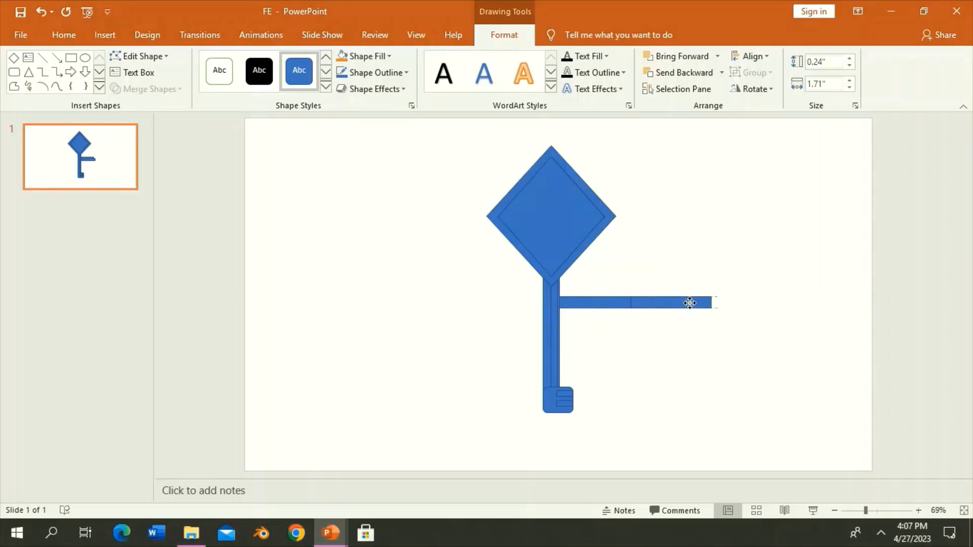
{"action": "left_click", "coordinate": [883, 510]}
{"action": "left_click", "coordinate": [288, 295]}
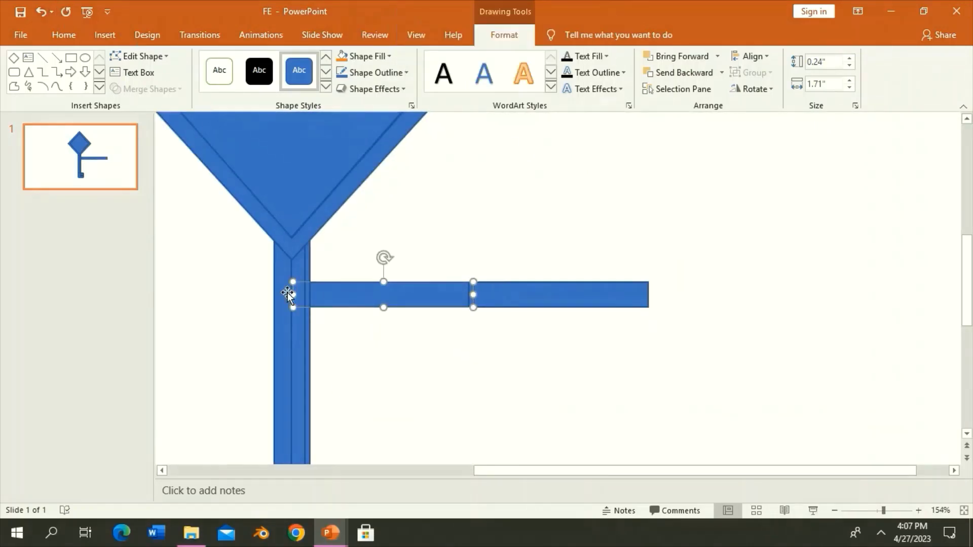
{"action": "left_click_drag", "start_coordinate": [293, 294], "coordinate": [310, 295]}
Curve the top and bottom edges of both arm segments with Edit Points.
{"action": "left_click", "coordinate": [137, 56]}
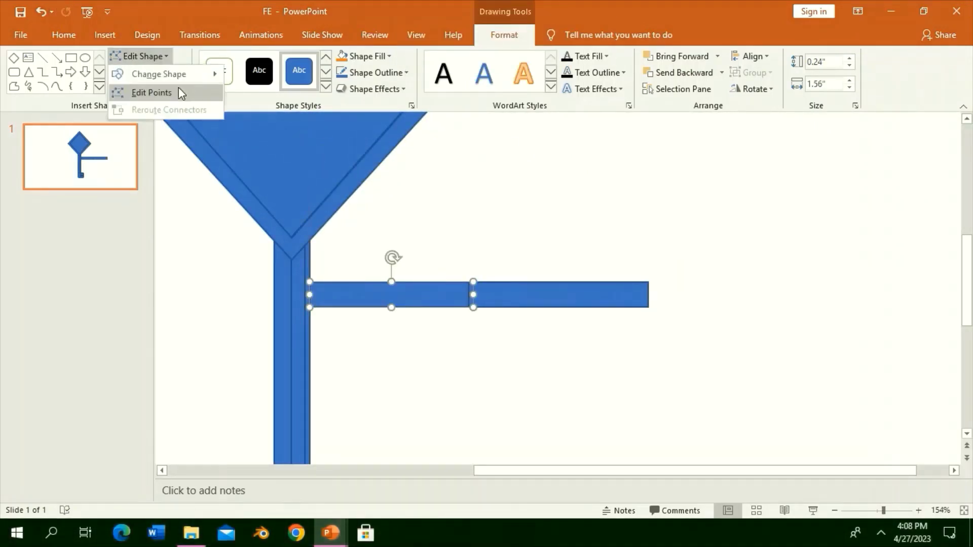
{"action": "left_click", "coordinate": [173, 91]}
{"action": "left_click_drag", "start_coordinate": [365, 270], "coordinate": [366, 270]}
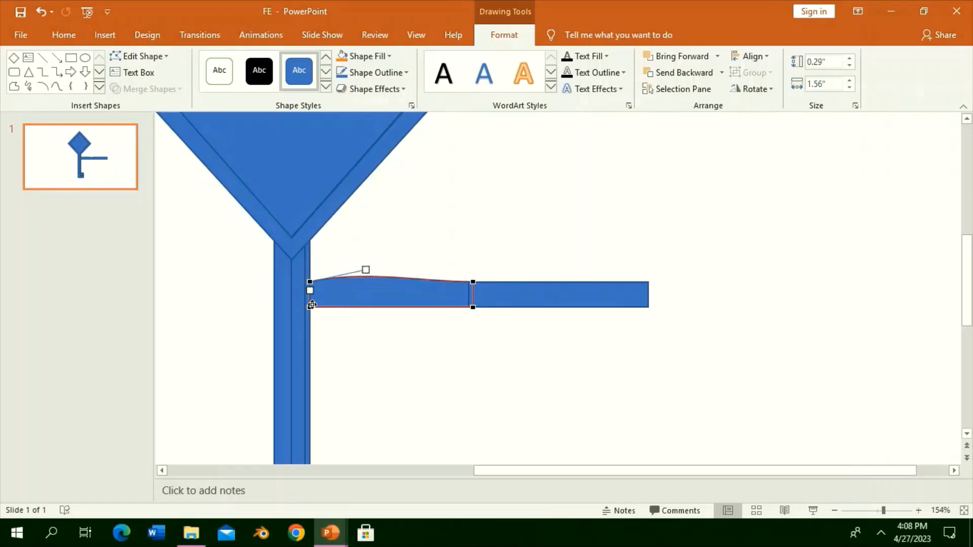
{"action": "left_click_drag", "start_coordinate": [366, 307], "coordinate": [364, 313]}
{"action": "left_click", "coordinate": [518, 302]}
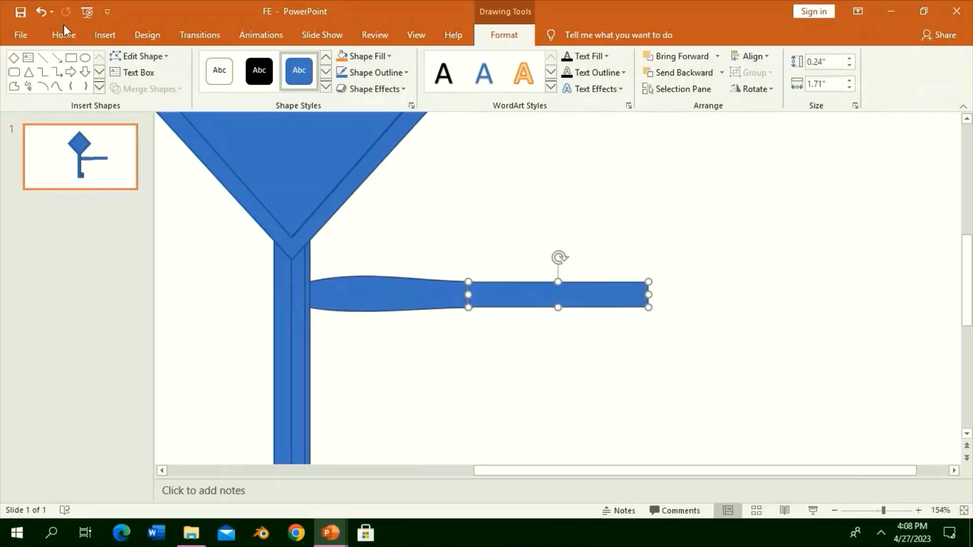
{"action": "left_click", "coordinate": [138, 56]}
{"action": "left_click", "coordinate": [159, 90]}
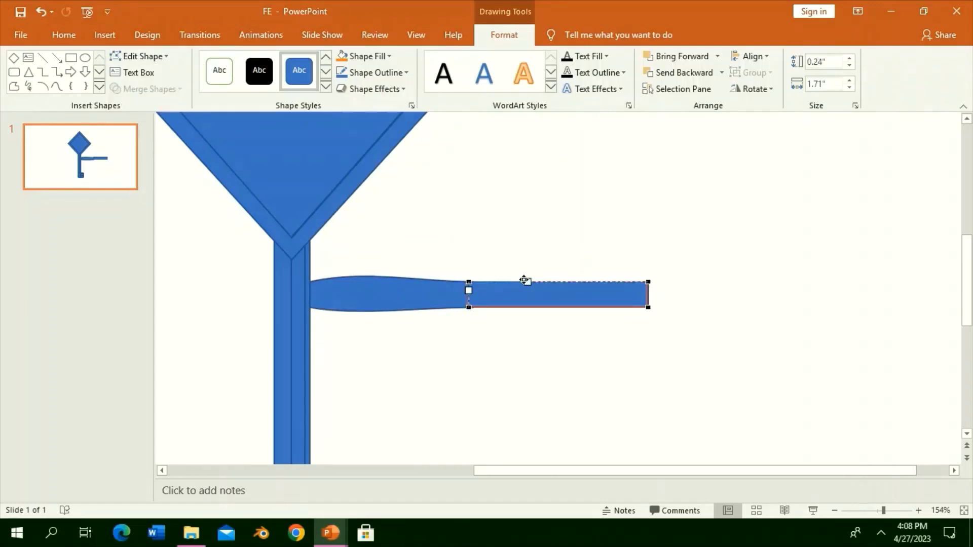
{"action": "left_click_drag", "start_coordinate": [524, 280], "coordinate": [525, 276]}
{"action": "left_click_drag", "start_coordinate": [545, 316], "coordinate": [547, 313]}
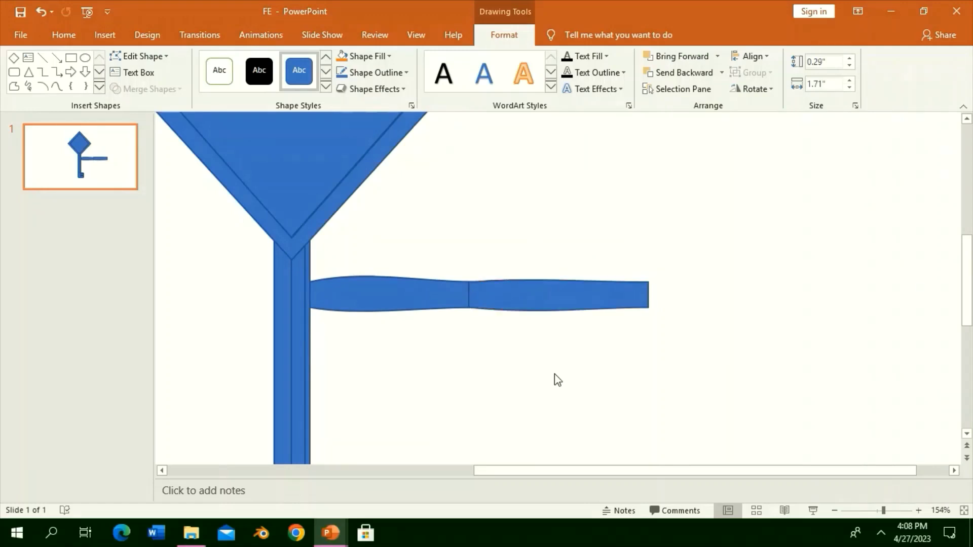
Move both arm pieces together slightly higher against the body.
{"action": "left_click", "coordinate": [554, 380]}
{"action": "left_click_drag", "start_coordinate": [687, 348], "coordinate": [305, 246]}
{"action": "left_click", "coordinate": [525, 266]}
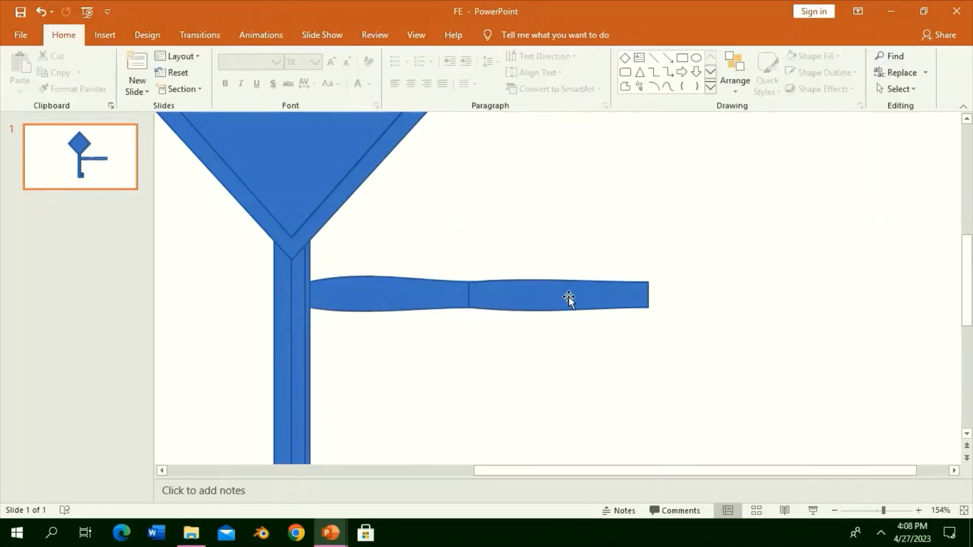
{"action": "left_click_drag", "start_coordinate": [684, 344], "coordinate": [304, 248]}
{"action": "left_click_drag", "start_coordinate": [390, 282], "coordinate": [401, 279]}
{"action": "left_click", "coordinate": [491, 455]}
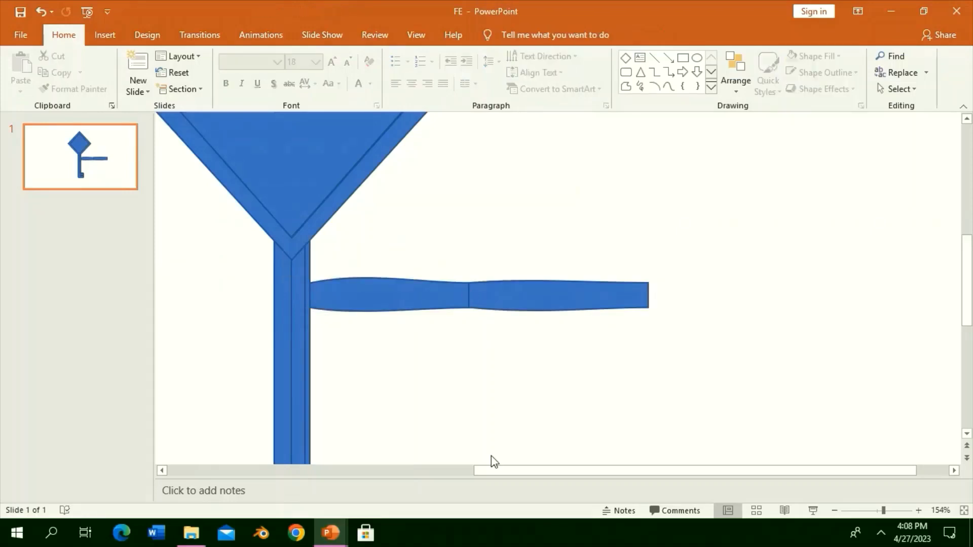
Draw a rounded-rectangle palm and taper the forearm bar's right end.
{"action": "left_click", "coordinate": [713, 87]}
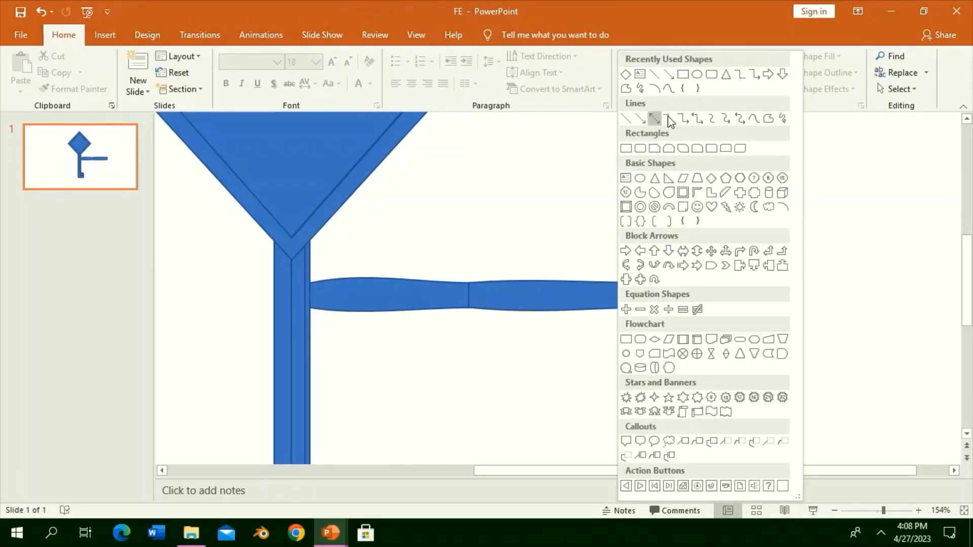
{"action": "left_click", "coordinate": [643, 134]}
{"action": "left_click_drag", "start_coordinate": [677, 183], "coordinate": [727, 244]}
{"action": "left_click", "coordinate": [633, 294]}
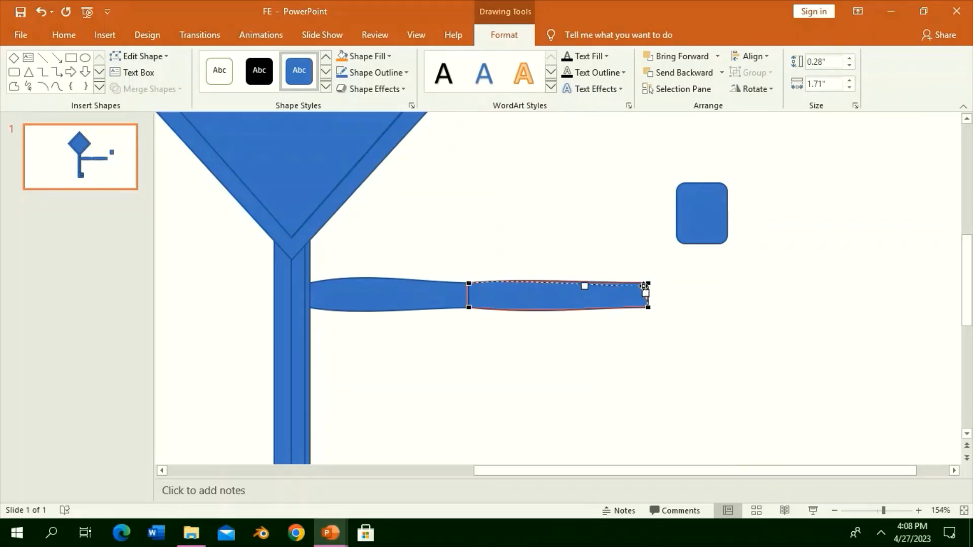
{"action": "left_click_drag", "start_coordinate": [648, 287], "coordinate": [650, 289]}
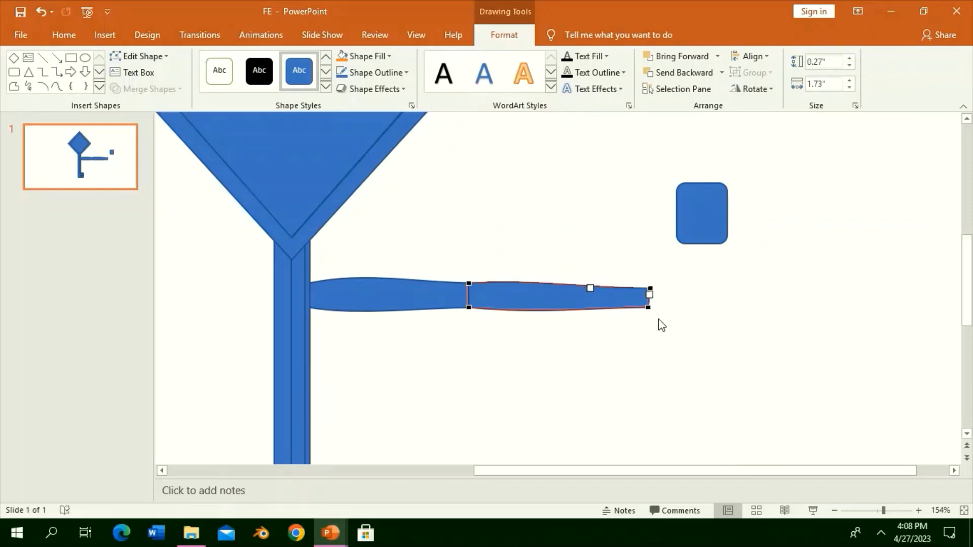
Make the palm's corners rounder, draw a narrow finger, and duplicate it with Ctrl+D.
{"action": "left_click", "coordinate": [693, 233]}
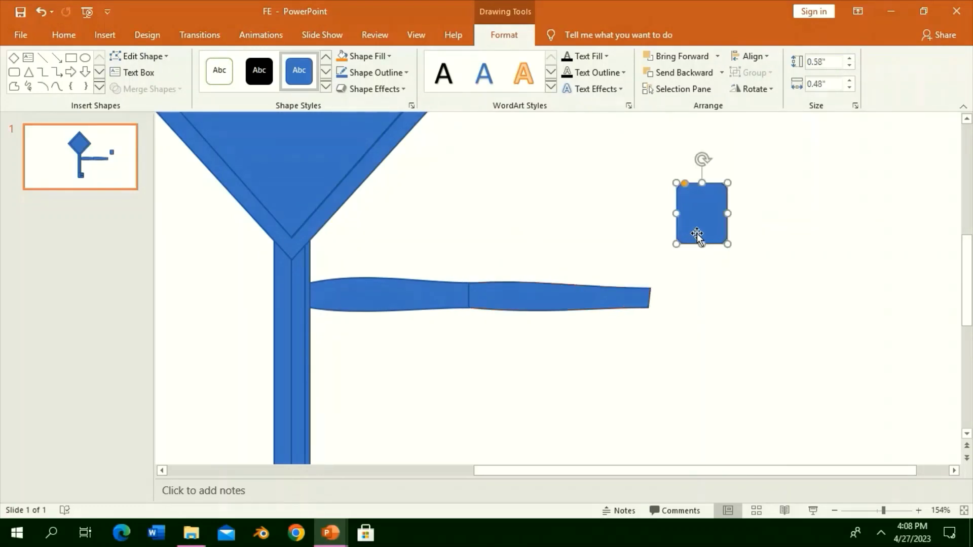
{"action": "mouse_move", "coordinate": [685, 183]}
{"action": "left_mouse_down"}
{"action": "mouse_move", "coordinate": [696, 183]}
{"action": "mouse_move", "coordinate": [719, 231]}
{"action": "mouse_move", "coordinate": [707, 231]}
{"action": "mouse_move", "coordinate": [705, 267]}
{"action": "left_mouse_up"}
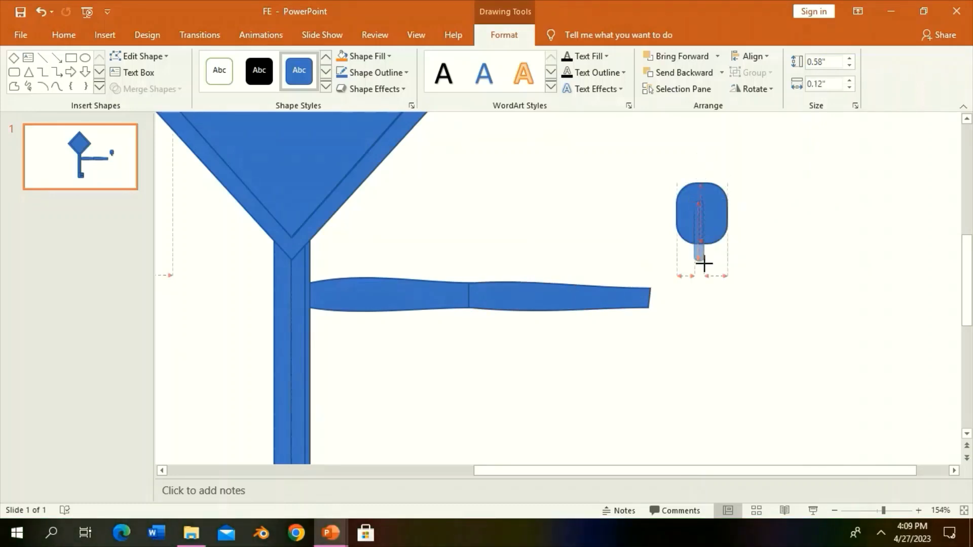
{"action": "scroll", "coordinate": [699, 270], "scroll_direction": "up", "scroll_amount": 3}
{"action": "mouse_move", "coordinate": [700, 325]}
{"action": "left_mouse_down"}
{"action": "mouse_move", "coordinate": [684, 244]}
{"action": "mouse_move", "coordinate": [723, 263]}
{"action": "mouse_move", "coordinate": [714, 271]}
{"action": "mouse_move", "coordinate": [699, 263]}
{"action": "mouse_move", "coordinate": [722, 263]}
{"action": "left_mouse_up"}
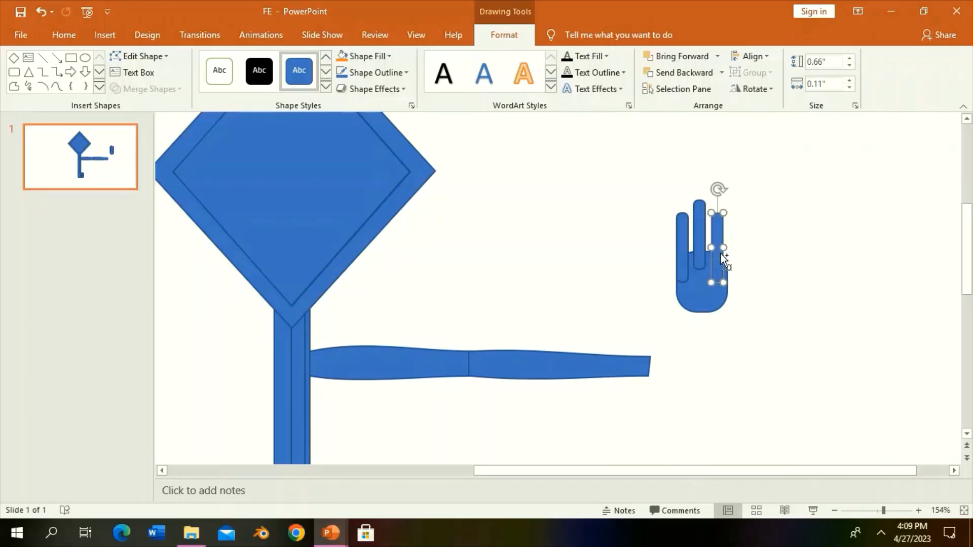
{"action": "key", "text": "ctrl+d"}
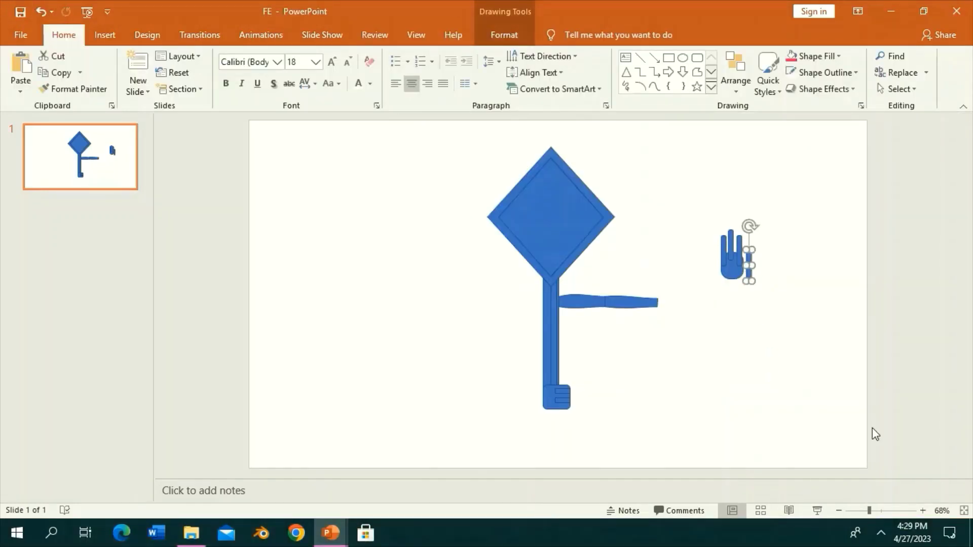
Set the tilted finger against the hand, duplicate it, and widen the upright fingers.
{"action": "left_click", "coordinate": [897, 510]}
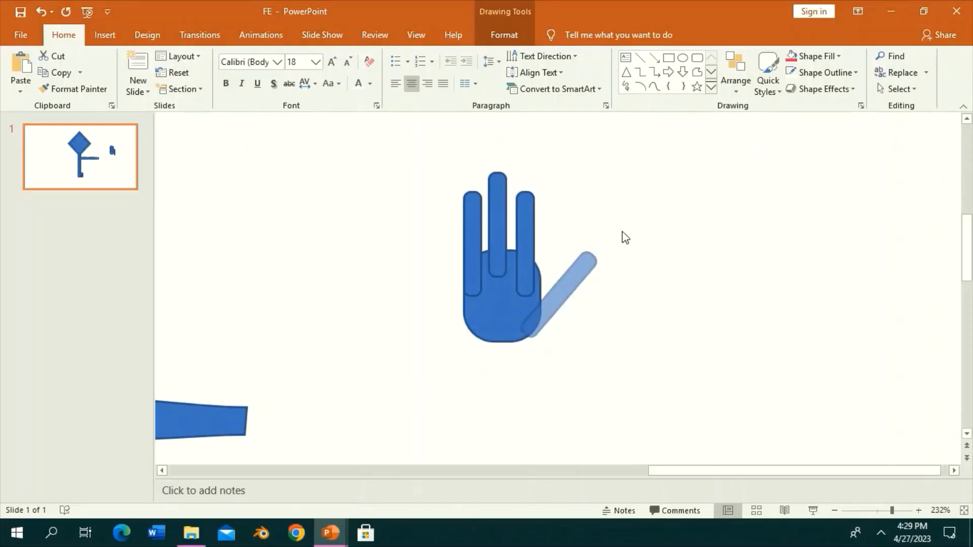
{"action": "mouse_move", "coordinate": [558, 217]}
{"action": "left_mouse_down"}
{"action": "mouse_move", "coordinate": [623, 234]}
{"action": "mouse_move", "coordinate": [564, 269]}
{"action": "mouse_move", "coordinate": [560, 288]}
{"action": "left_mouse_up"}
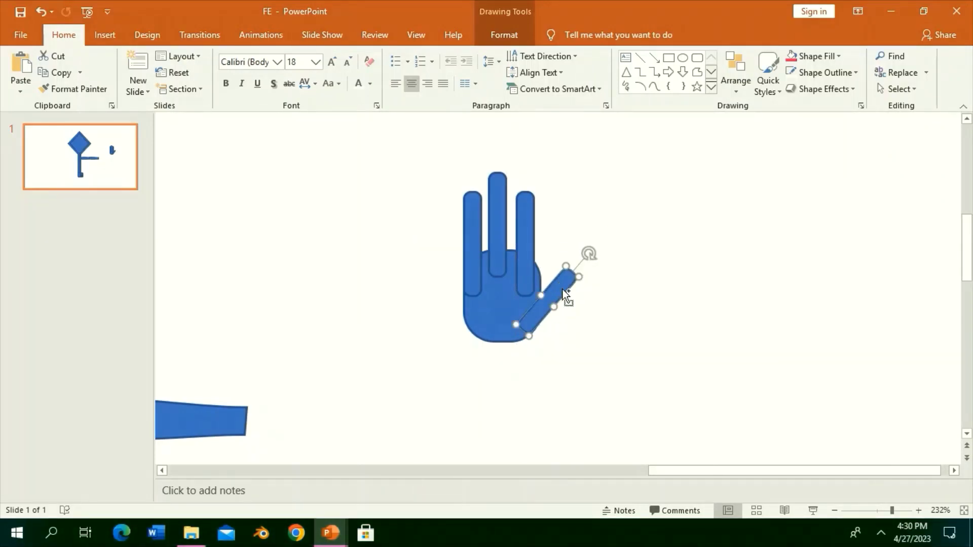
{"action": "key", "text": "ctrl+d"}
{"action": "left_click", "coordinate": [530, 242]}
{"action": "mouse_move", "coordinate": [535, 243]}
{"action": "left_mouse_down"}
{"action": "mouse_move", "coordinate": [514, 226]}
{"action": "mouse_move", "coordinate": [485, 244]}
{"action": "left_mouse_up"}
{"action": "left_click", "coordinate": [506, 232]}
{"action": "left_click", "coordinate": [455, 270]}
{"action": "left_click", "coordinate": [481, 268]}
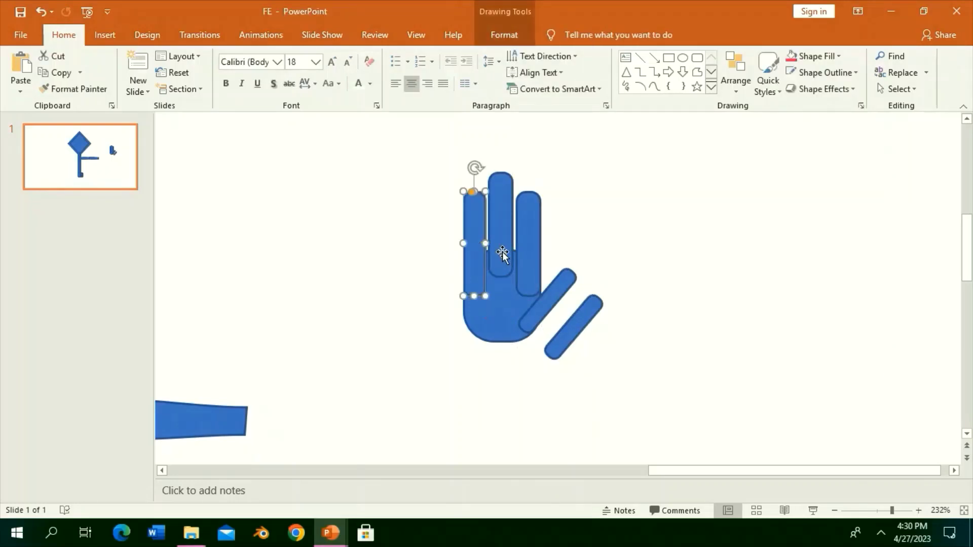
{"action": "left_click", "coordinate": [503, 252]}
Delete a stray piece and mirror an angled finger onto the hand's left side.
{"action": "left_click", "coordinate": [538, 310]}
{"action": "key", "text": "Delete"}
{"action": "left_click", "coordinate": [573, 327]}
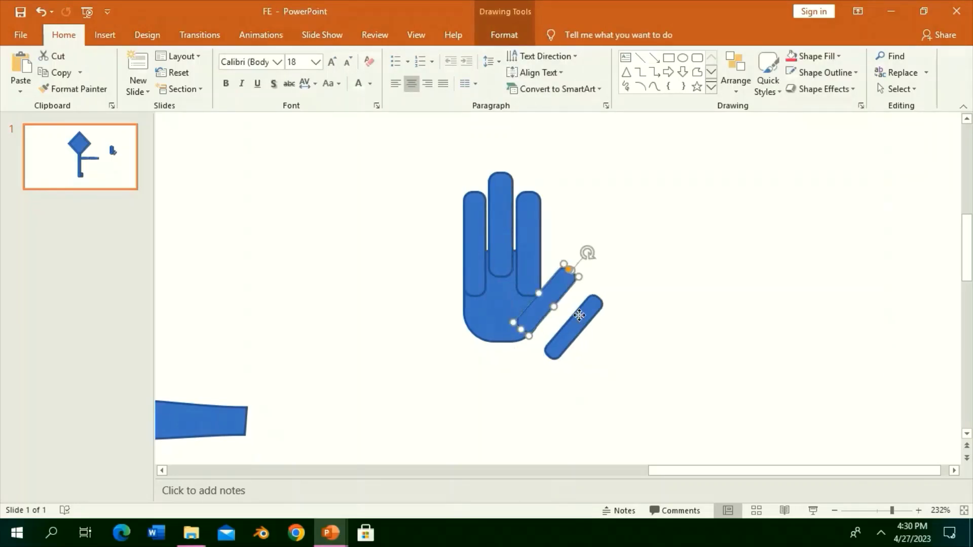
{"action": "mouse_move", "coordinate": [582, 342]}
{"action": "left_mouse_down"}
{"action": "mouse_move", "coordinate": [556, 315]}
{"action": "mouse_move", "coordinate": [452, 276]}
{"action": "mouse_move", "coordinate": [464, 284]}
{"action": "left_mouse_up"}
{"action": "left_click", "coordinate": [504, 34]}
{"action": "left_click", "coordinate": [752, 88]}
{"action": "left_click", "coordinate": [773, 141]}
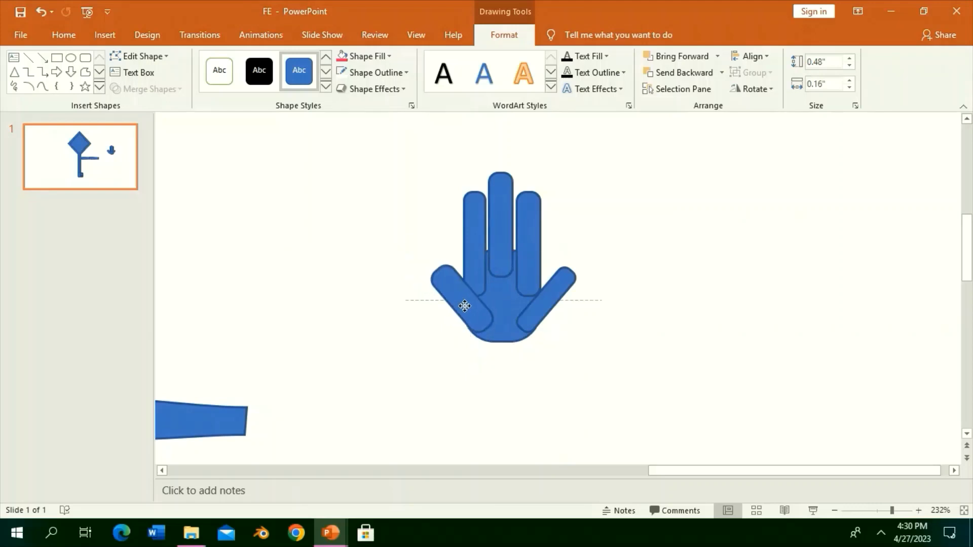
Tilt and position the right thumb, then nudge the left little finger into place.
{"action": "left_click", "coordinate": [549, 282]}
{"action": "left_click_drag", "start_coordinate": [583, 253], "coordinate": [561, 241]}
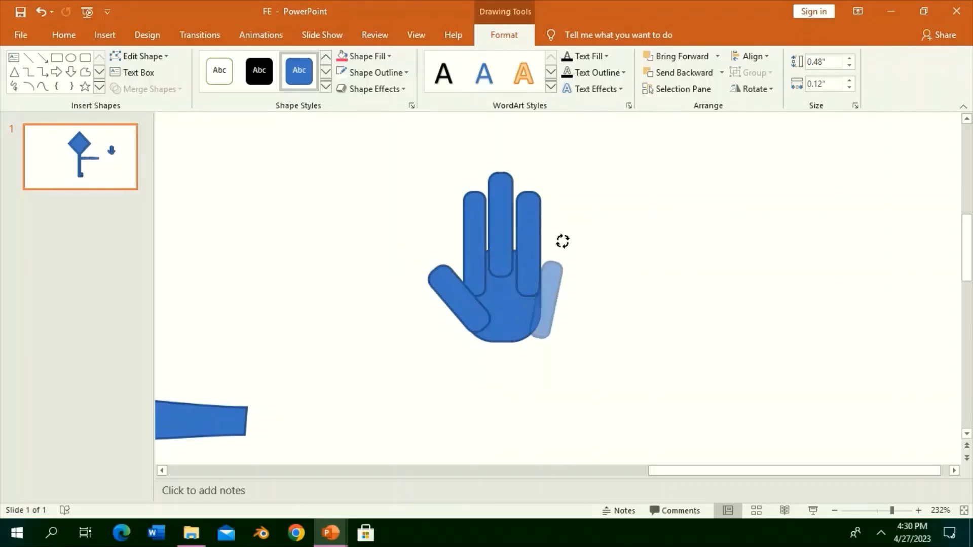
{"action": "mouse_move", "coordinate": [538, 304]}
{"action": "left_mouse_down"}
{"action": "mouse_move", "coordinate": [546, 296]}
{"action": "mouse_move", "coordinate": [528, 318]}
{"action": "left_mouse_up"}
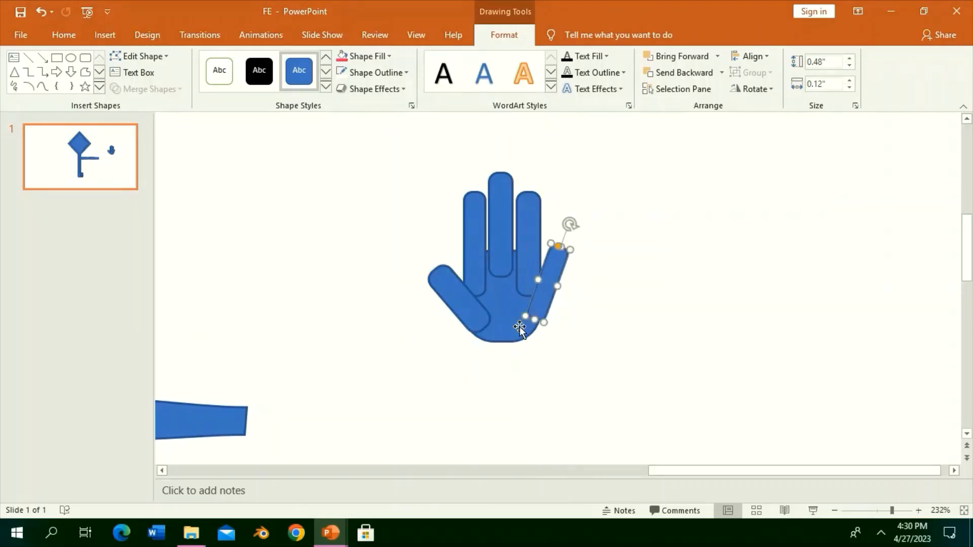
{"action": "left_click", "coordinate": [481, 312]}
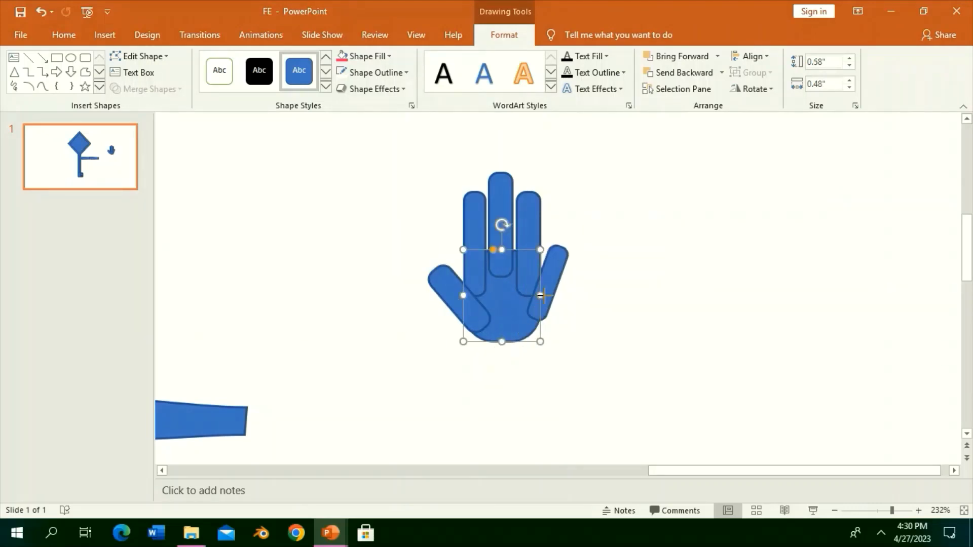
{"action": "left_click", "coordinate": [451, 303]}
{"action": "left_click_drag", "start_coordinate": [486, 333], "coordinate": [459, 304]}
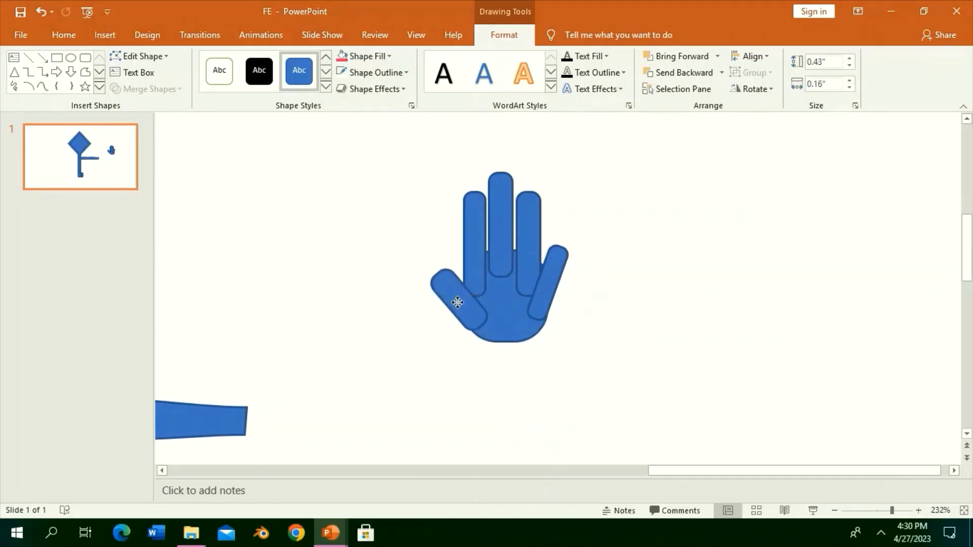
Union all hand pieces into one shape after readjusting the palm.
{"action": "left_click_drag", "start_coordinate": [639, 370], "coordinate": [221, 136]}
{"action": "left_click", "coordinate": [505, 35]}
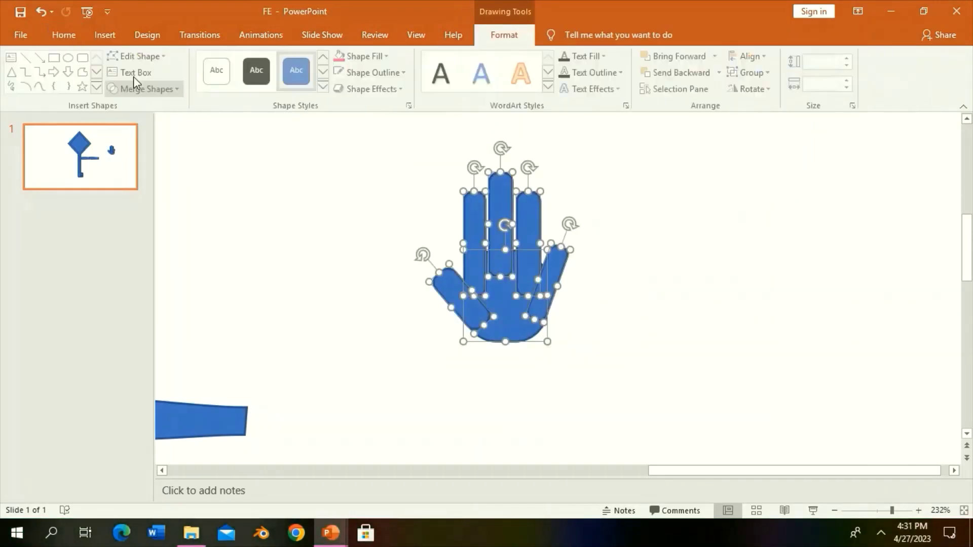
{"action": "left_click", "coordinate": [144, 89]}
{"action": "left_click", "coordinate": [143, 104]}
{"action": "key", "text": "ctrl+z"}
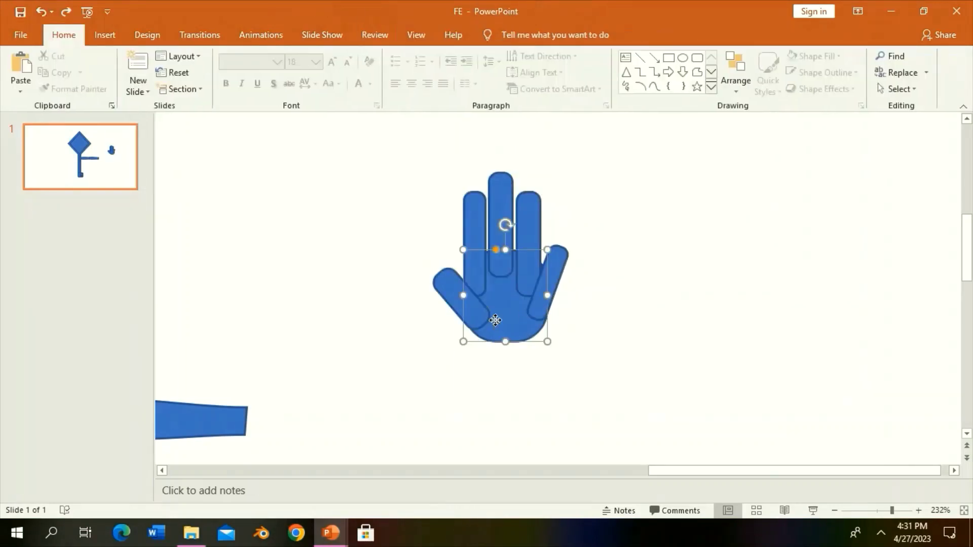
{"action": "left_click_drag", "start_coordinate": [503, 253], "coordinate": [460, 295]}
{"action": "left_click_drag", "start_coordinate": [632, 371], "coordinate": [389, 154]}
{"action": "left_click", "coordinate": [147, 89]}
{"action": "left_click", "coordinate": [144, 104]}
Rotate the merged hand sideways, shrink it, and fit it at the arm's end.
{"action": "mouse_move", "coordinate": [499, 168]}
{"action": "left_mouse_down"}
{"action": "mouse_move", "coordinate": [546, 221]}
{"action": "mouse_move", "coordinate": [567, 228]}
{"action": "left_mouse_up"}
{"action": "scroll", "coordinate": [378, 341], "scroll_direction": "down", "scroll_amount": 1}
{"action": "left_click_drag", "start_coordinate": [499, 227], "coordinate": [304, 395]}
{"action": "mouse_move", "coordinate": [324, 318]}
{"action": "left_mouse_down"}
{"action": "mouse_move", "coordinate": [317, 337]}
{"action": "mouse_move", "coordinate": [365, 340]}
{"action": "left_mouse_up"}
{"action": "left_click", "coordinate": [309, 416]}
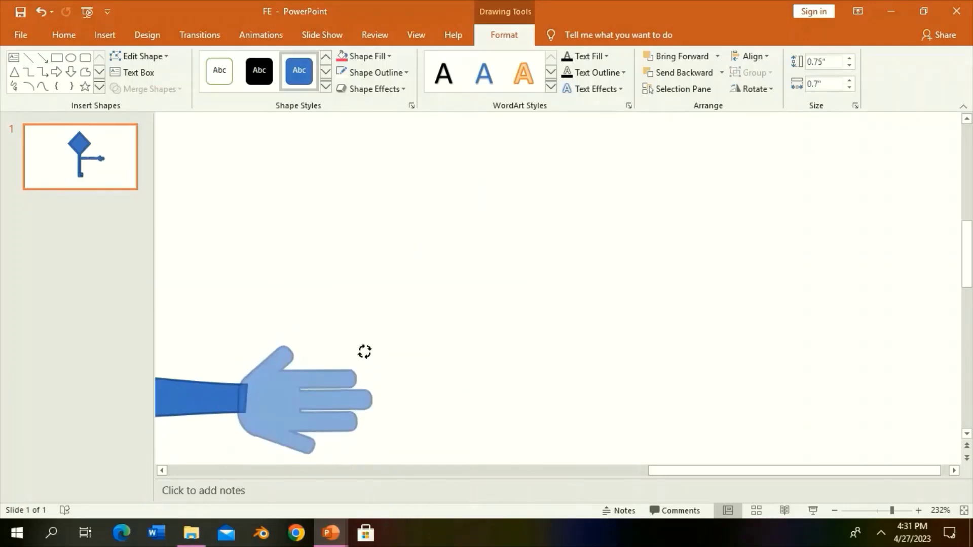
Nudge the hand snugly onto the end of the arm.
{"action": "left_click", "coordinate": [854, 513]}
{"action": "left_click", "coordinate": [697, 318]}
{"action": "left_click", "coordinate": [694, 302]}
{"action": "mouse_move", "coordinate": [694, 302]}
{"action": "left_mouse_down"}
{"action": "mouse_move", "coordinate": [682, 321]}
{"action": "mouse_move", "coordinate": [679, 305]}
{"action": "left_mouse_up"}
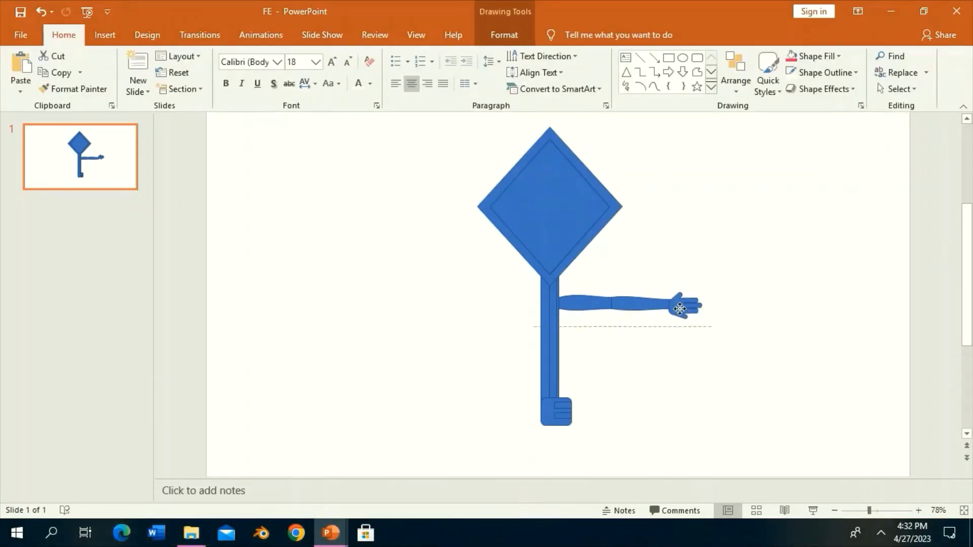
Select the arm and hand together and group them.
{"action": "left_click", "coordinate": [650, 302]}
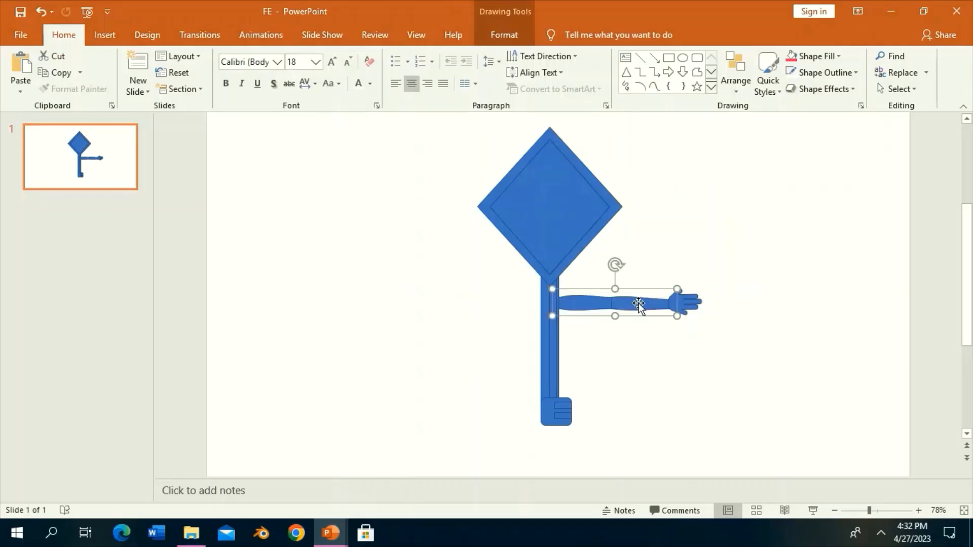
{"action": "left_click", "coordinate": [684, 303]}
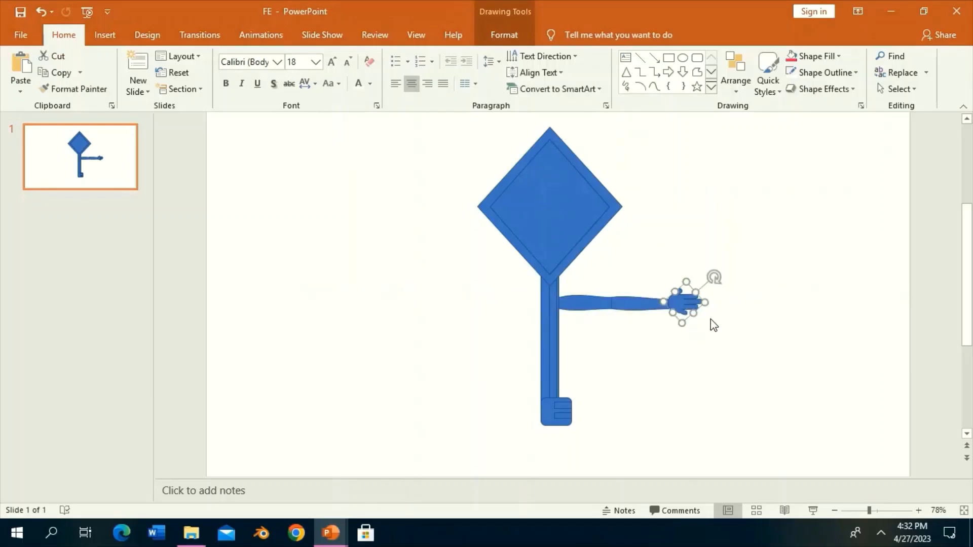
{"action": "left_click", "coordinate": [624, 298], "text": "shift"}
{"action": "left_click", "coordinate": [495, 29]}
{"action": "left_click", "coordinate": [750, 72]}
{"action": "left_click", "coordinate": [743, 83]}
Place a flipped copy of the arm on the left and send it behind the body.
{"action": "left_click", "coordinate": [752, 89]}
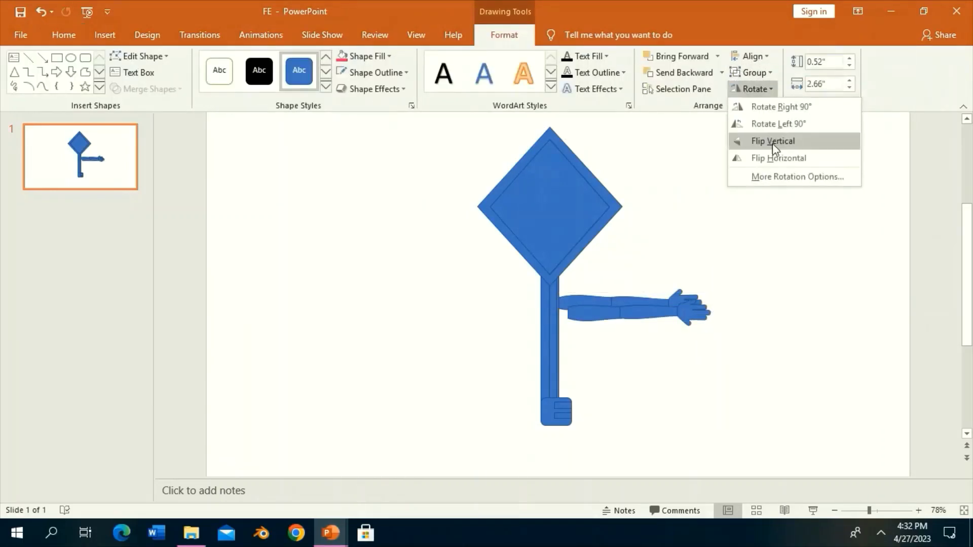
{"action": "left_click", "coordinate": [772, 144]}
{"action": "left_click_drag", "start_coordinate": [702, 317], "coordinate": [539, 307]}
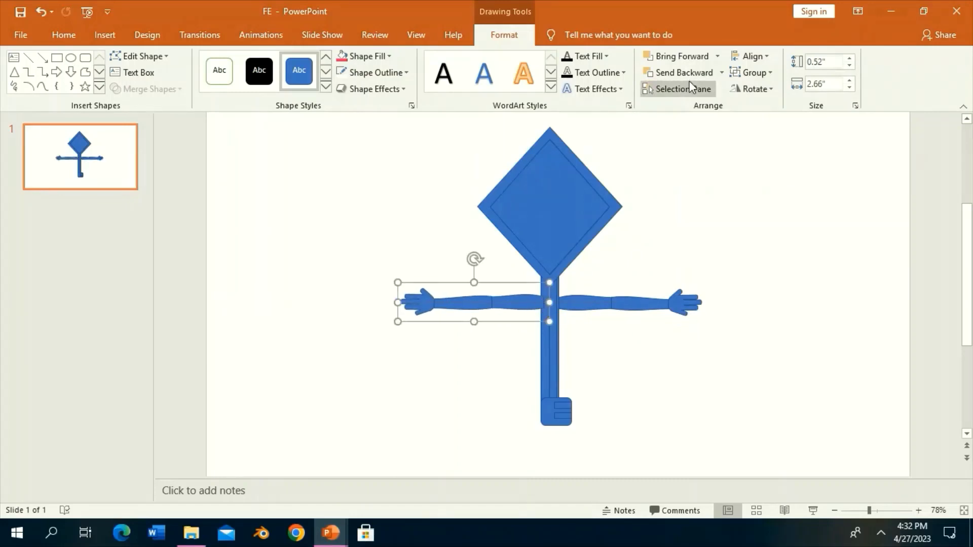
{"action": "left_click", "coordinate": [721, 72]}
{"action": "left_click", "coordinate": [709, 108]}
{"action": "left_click", "coordinate": [512, 363]}
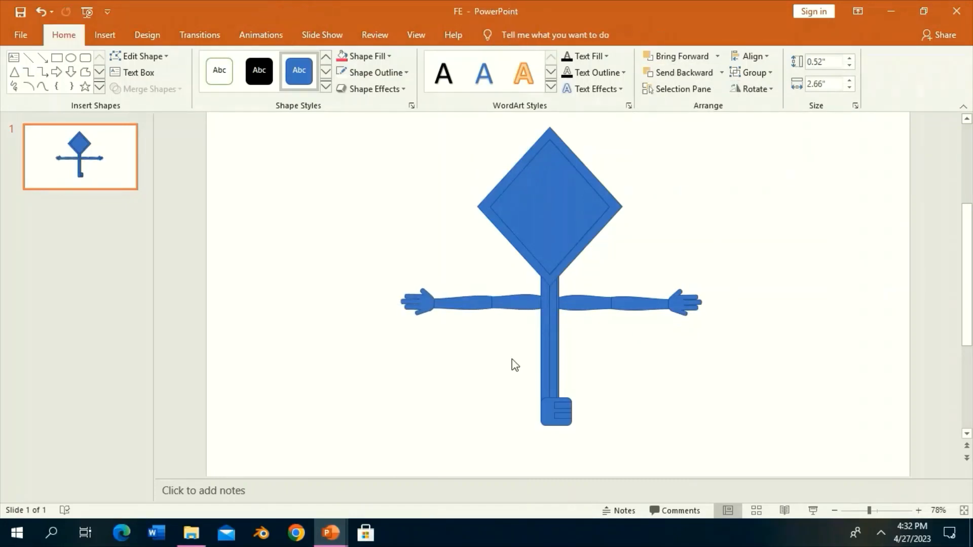
{"action": "left_click", "coordinate": [549, 326]}
{"action": "left_click", "coordinate": [701, 338]}
{"action": "left_click", "coordinate": [686, 304]}
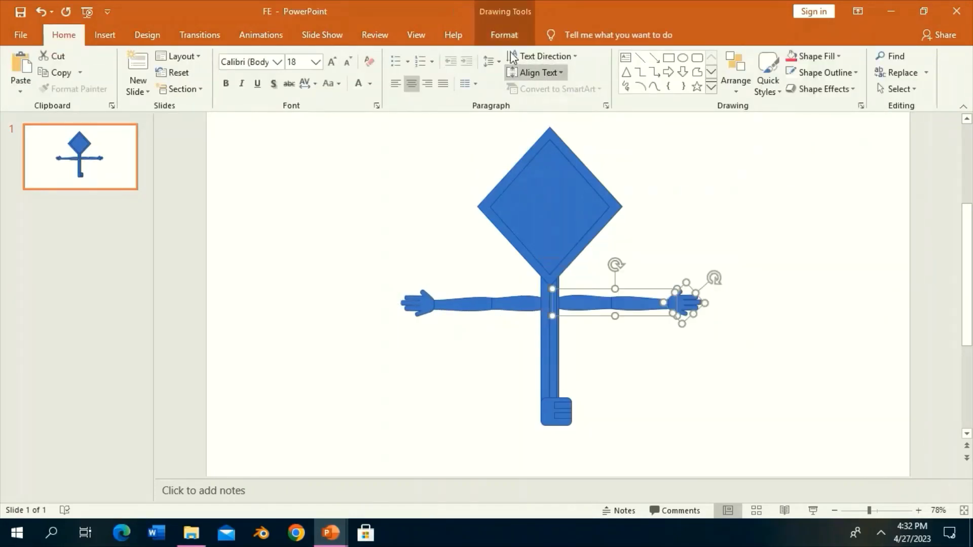
{"action": "left_click", "coordinate": [504, 35]}
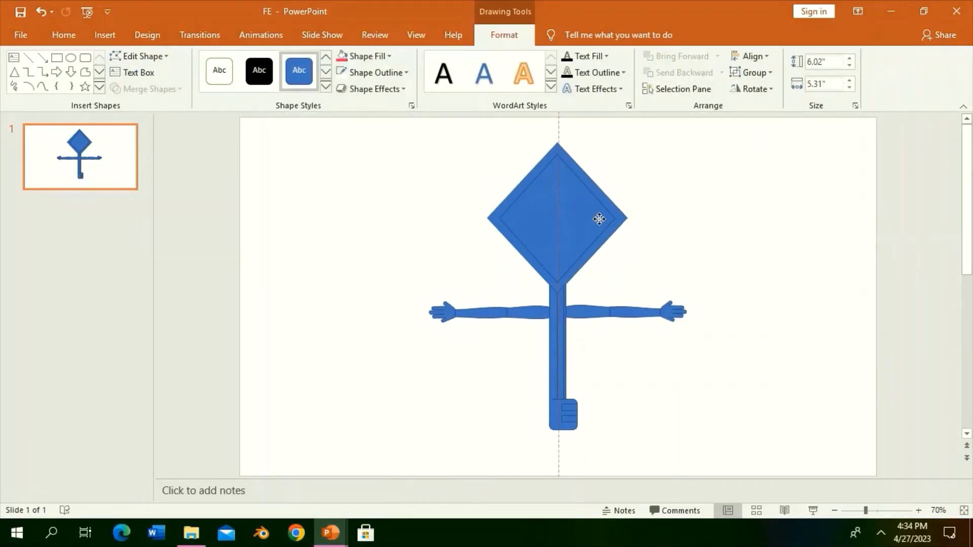
Nudge the figure down, then place a rounded square at the arm junction and a copy beside it.
{"action": "left_click_drag", "start_coordinate": [599, 219], "coordinate": [599, 223]}
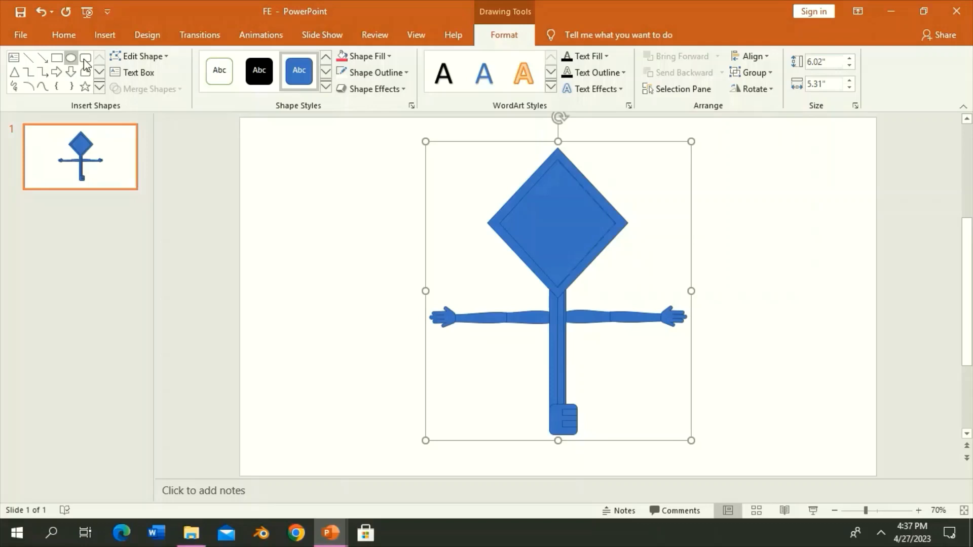
{"action": "left_click", "coordinate": [85, 63]}
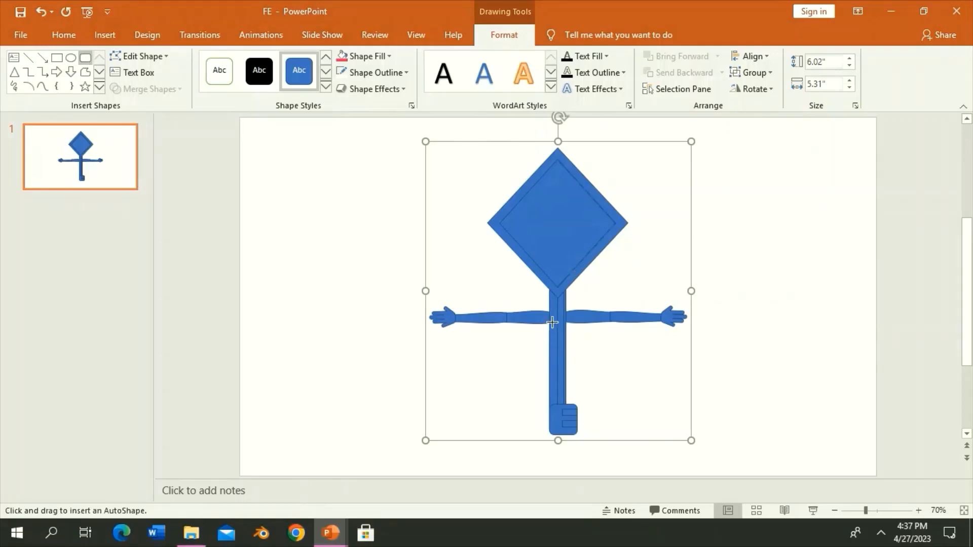
{"action": "left_click", "coordinate": [563, 316]}
{"action": "key", "text": "ctrl+z"}
{"action": "key", "text": "Tab"}
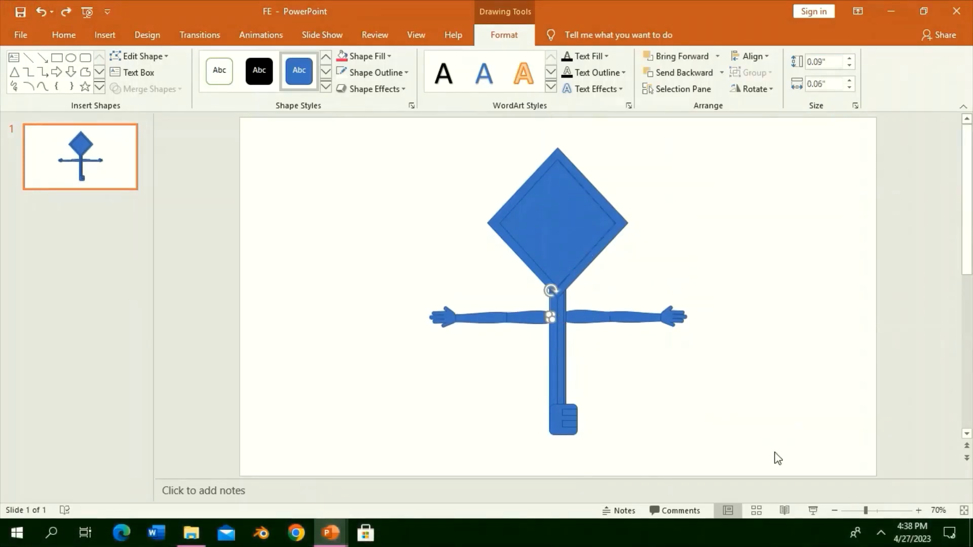
{"action": "left_click", "coordinate": [900, 510]}
{"action": "mouse_move", "coordinate": [566, 308]}
{"action": "left_mouse_down"}
{"action": "mouse_move", "coordinate": [615, 362]}
{"action": "mouse_move", "coordinate": [557, 336]}
{"action": "mouse_move", "coordinate": [574, 332]}
{"action": "left_mouse_up"}
{"action": "key", "text": "ctrl+d"}
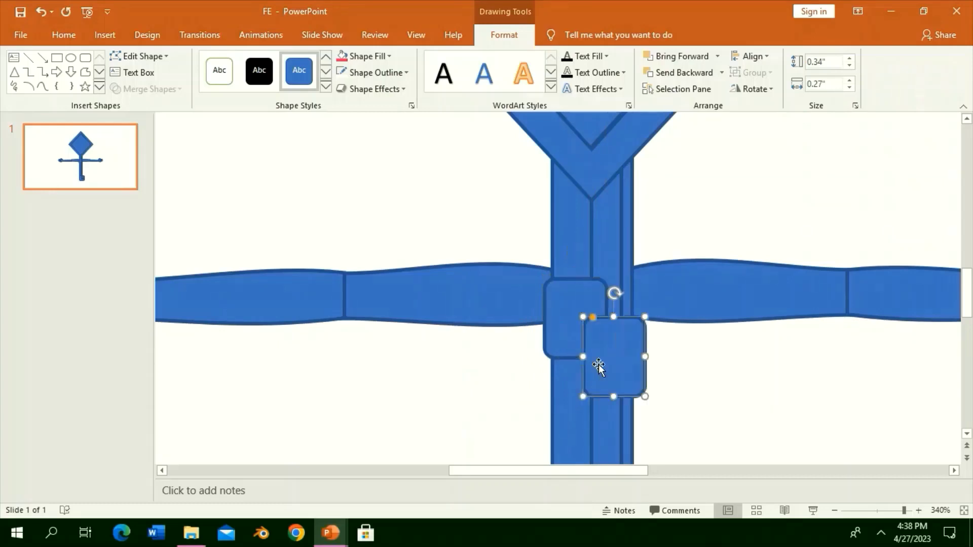
{"action": "left_click_drag", "start_coordinate": [597, 369], "coordinate": [623, 319]}
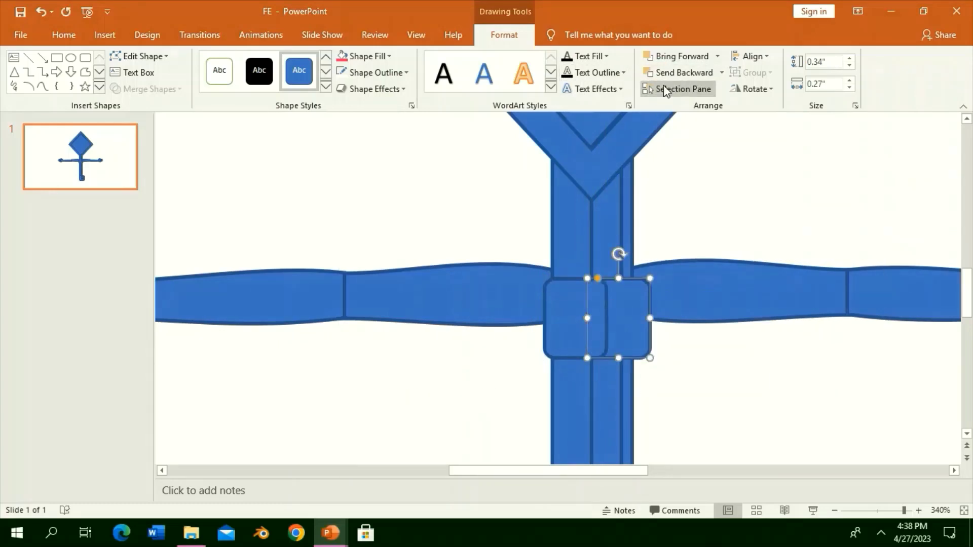
Widen the vertical body bar and shift the left rounded square slightly left.
{"action": "left_click", "coordinate": [591, 387]}
{"action": "left_click_drag", "start_coordinate": [552, 405], "coordinate": [545, 400]}
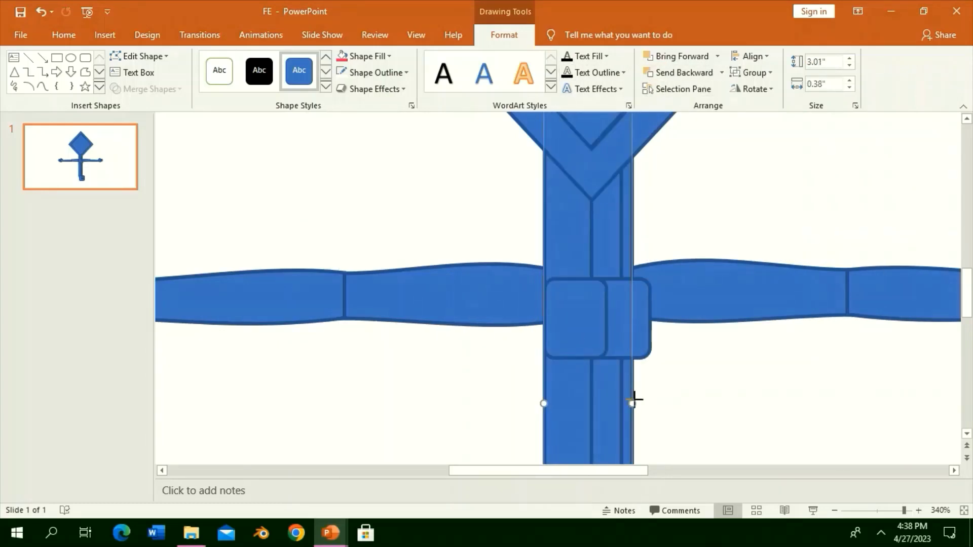
{"action": "left_click_drag", "start_coordinate": [634, 400], "coordinate": [629, 399]}
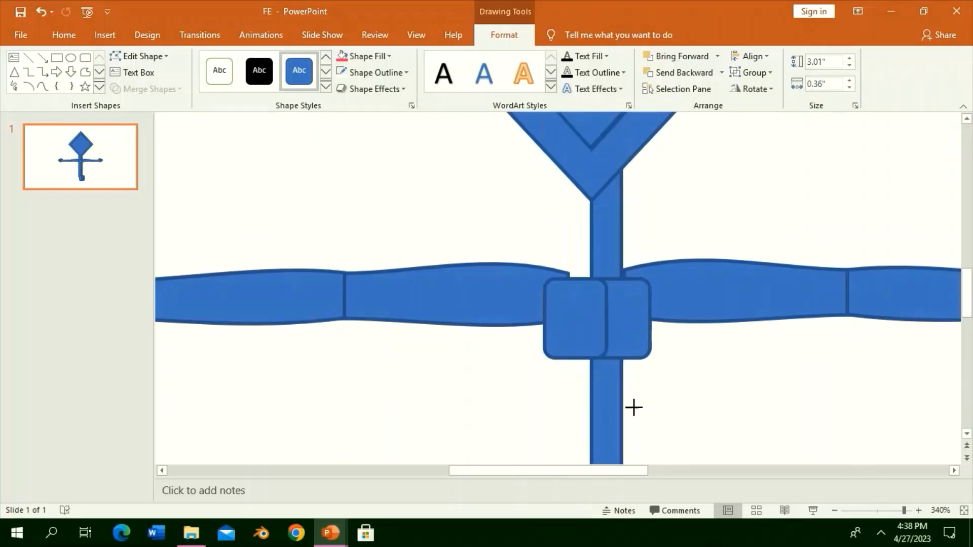
{"action": "left_click_drag", "start_coordinate": [587, 338], "coordinate": [571, 338]}
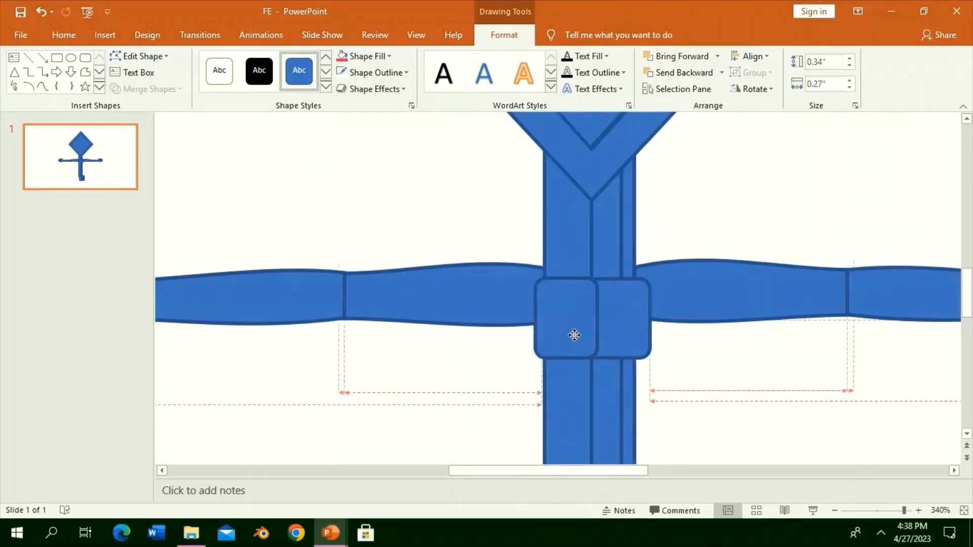
{"action": "left_click", "coordinate": [615, 341]}
{"action": "left_click", "coordinate": [570, 332]}
{"action": "scroll", "coordinate": [565, 291], "scroll_direction": "down", "scroll_amount": 3}
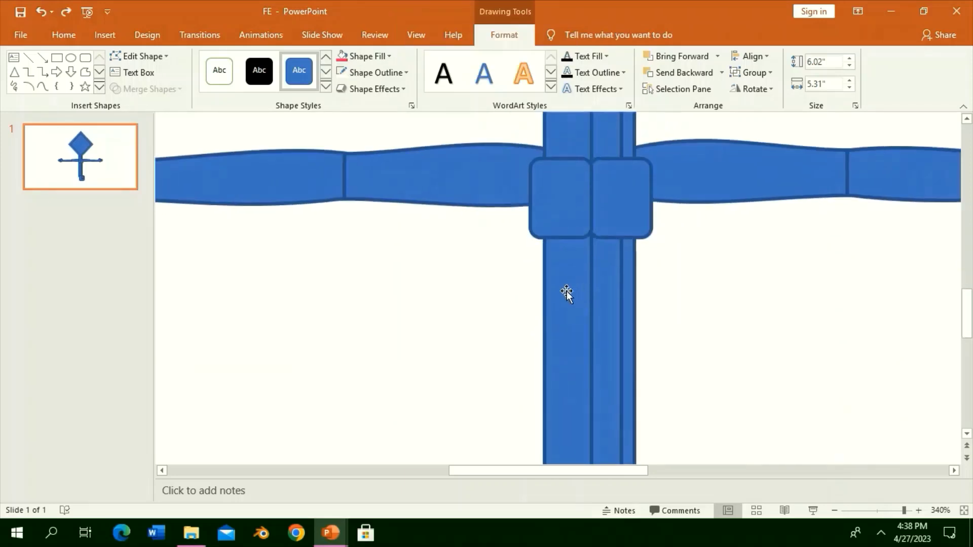
Copy the small rounded squares further down the body bar.
{"action": "left_click", "coordinate": [561, 192]}
{"action": "mouse_move", "coordinate": [581, 316]}
{"action": "left_mouse_down"}
{"action": "mouse_move", "coordinate": [602, 172]}
{"action": "mouse_move", "coordinate": [563, 338]}
{"action": "left_mouse_up"}
{"action": "scroll", "coordinate": [595, 321], "scroll_direction": "down", "scroll_amount": 2}
{"action": "left_click", "coordinate": [563, 338]}
{"action": "scroll", "coordinate": [608, 355], "scroll_direction": "down", "scroll_amount": 3}
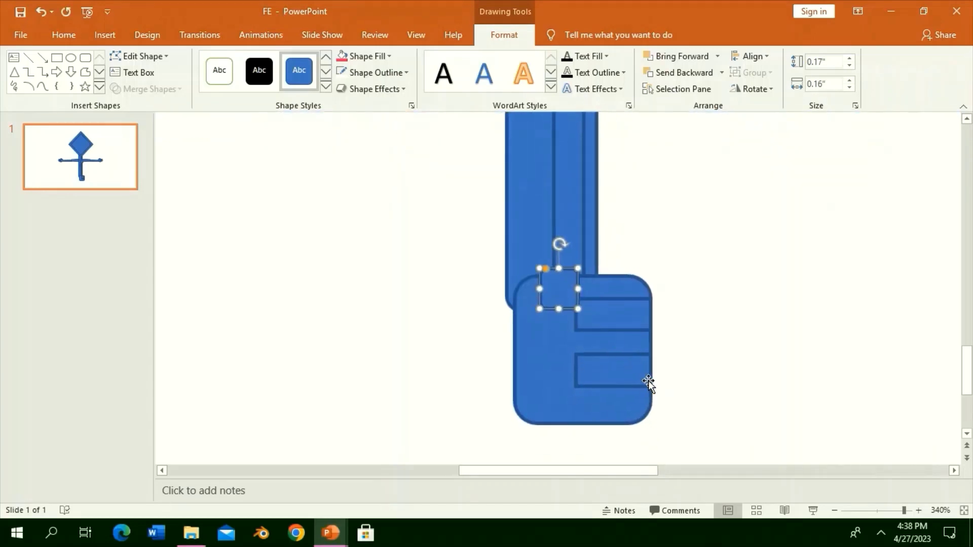
{"action": "mouse_move", "coordinate": [571, 384]}
{"action": "left_mouse_down"}
{"action": "mouse_move", "coordinate": [588, 161]}
{"action": "mouse_move", "coordinate": [600, 182]}
{"action": "mouse_move", "coordinate": [577, 156]}
{"action": "left_mouse_up"}
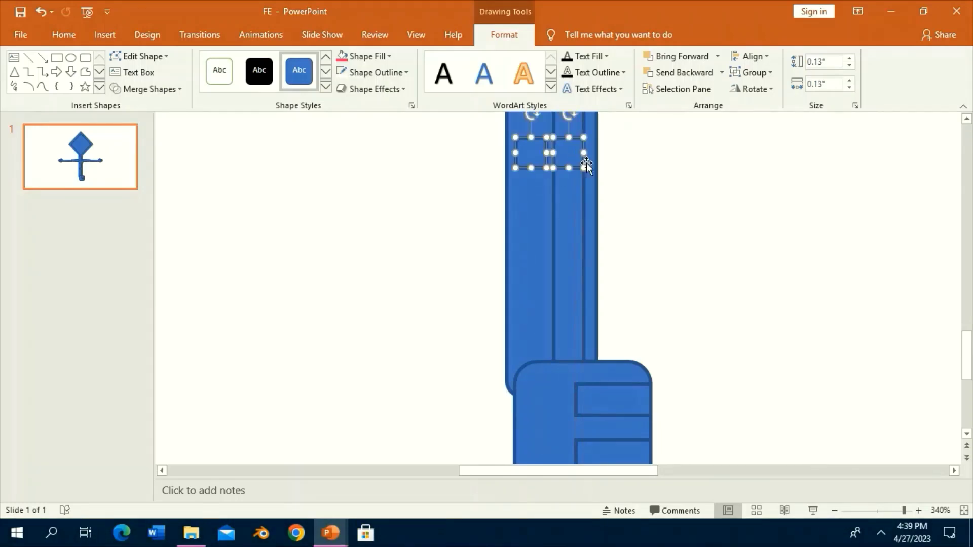
{"action": "left_click", "coordinate": [630, 180]}
Move the pair of small squares left so they sit centred on the bar.
{"action": "scroll", "coordinate": [630, 181], "scroll_direction": "up", "scroll_amount": 2}
{"action": "left_click", "coordinate": [569, 272]}
{"action": "key", "text": "Escape"}
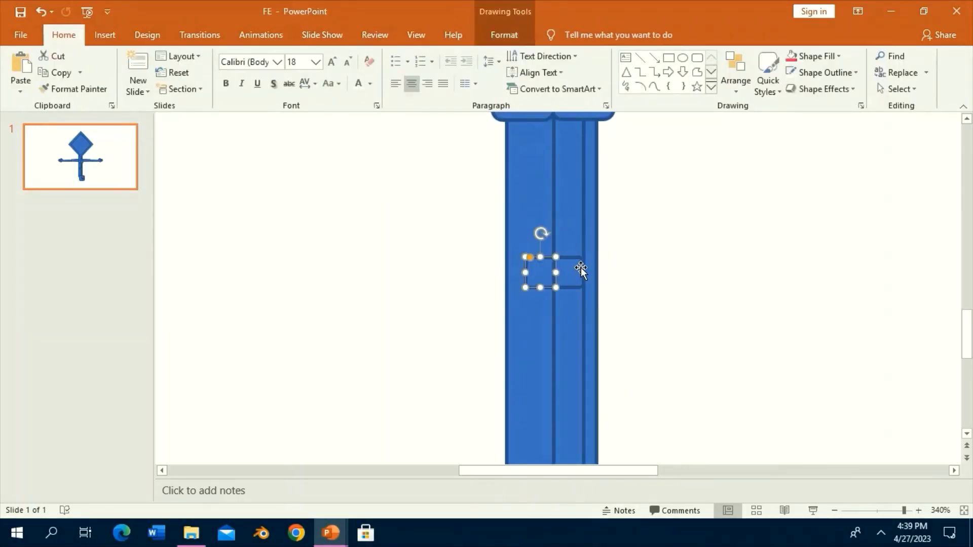
{"action": "left_click_drag", "start_coordinate": [543, 265], "coordinate": [551, 280]}
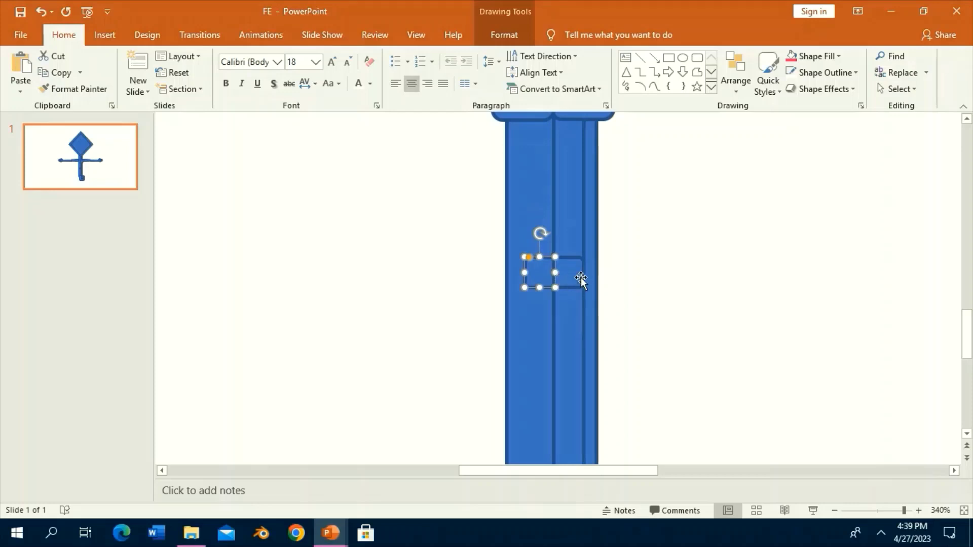
{"action": "left_click", "coordinate": [565, 278], "text": "shift"}
{"action": "left_click_drag", "start_coordinate": [543, 279], "coordinate": [534, 275]}
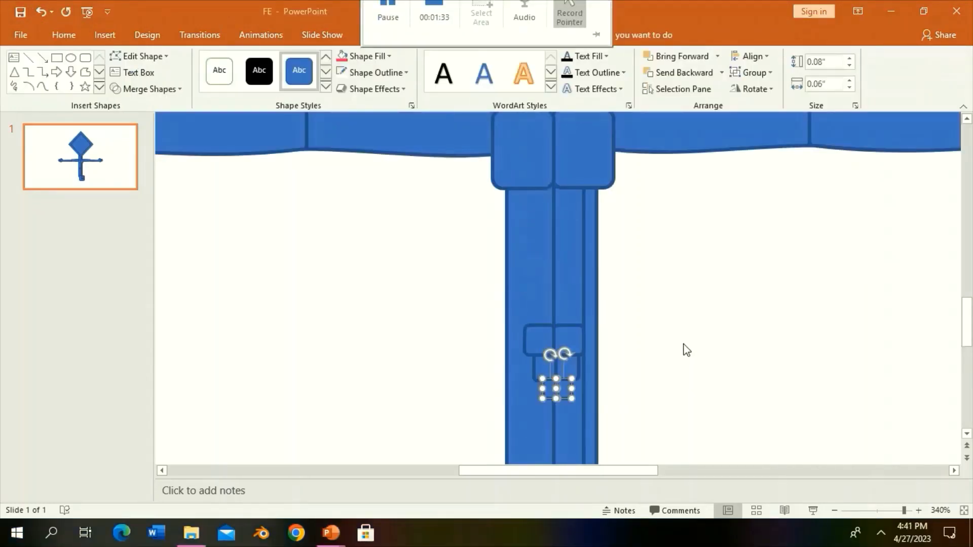
{"action": "left_click", "coordinate": [687, 350]}
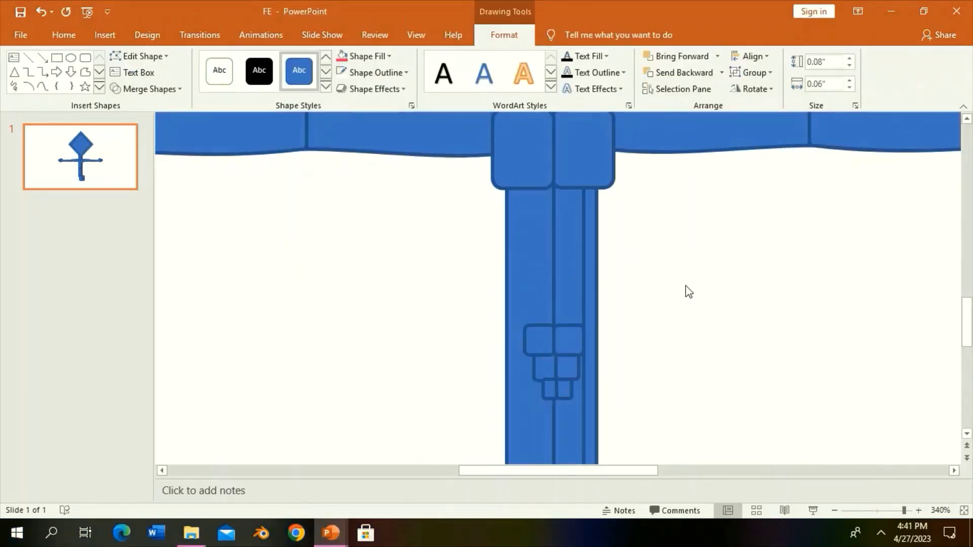
Within the figure group, slightly resize the body shape from its left side.
{"action": "left_click_drag", "start_coordinate": [904, 510], "coordinate": [863, 510]}
{"action": "left_click_drag", "start_coordinate": [619, 425], "coordinate": [518, 381]}
{"action": "left_click", "coordinate": [558, 406]}
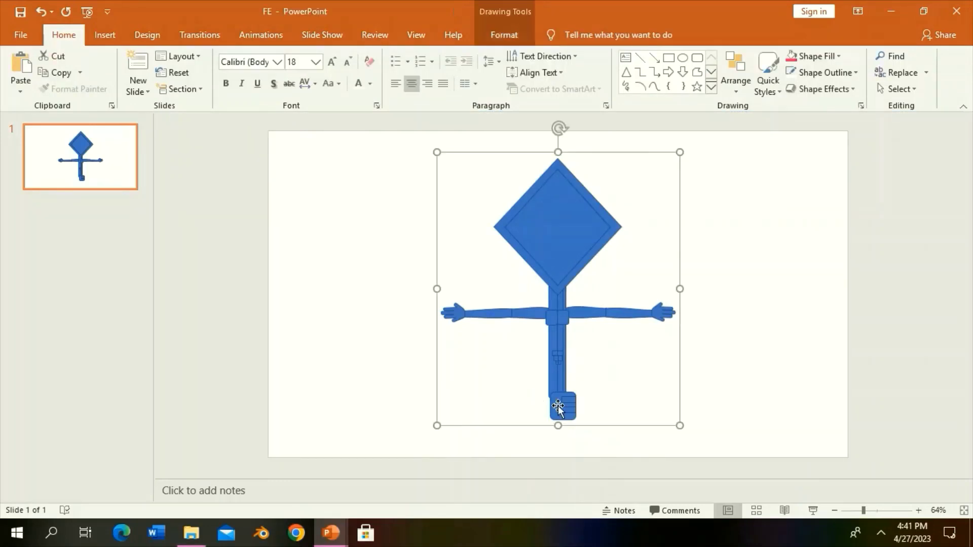
{"action": "left_click", "coordinate": [564, 406]}
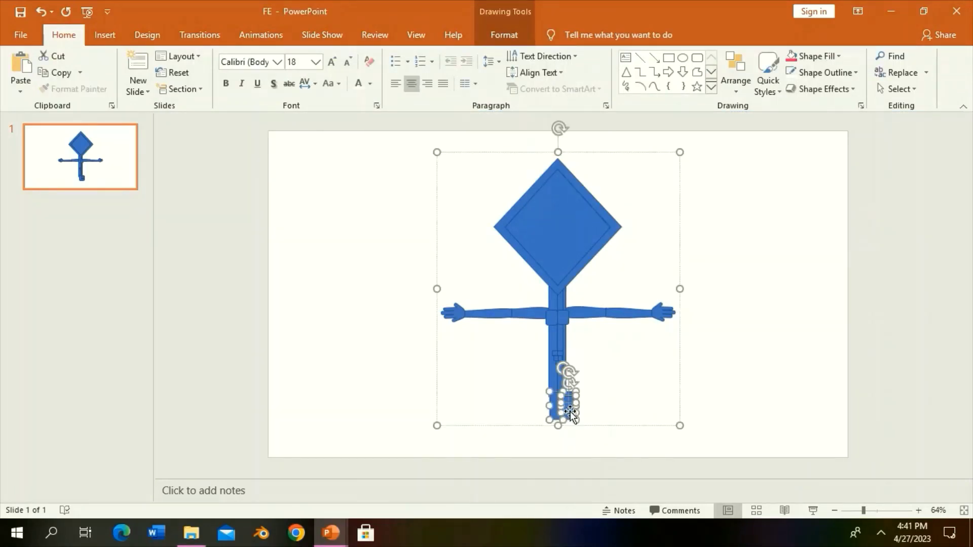
{"action": "left_click", "coordinate": [574, 365]}
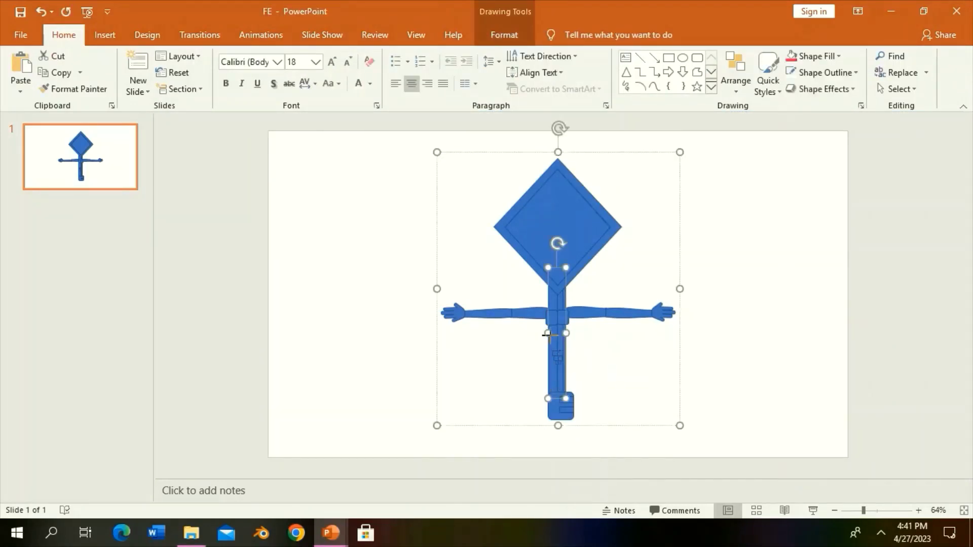
{"action": "left_click_drag", "start_coordinate": [548, 334], "coordinate": [550, 336]}
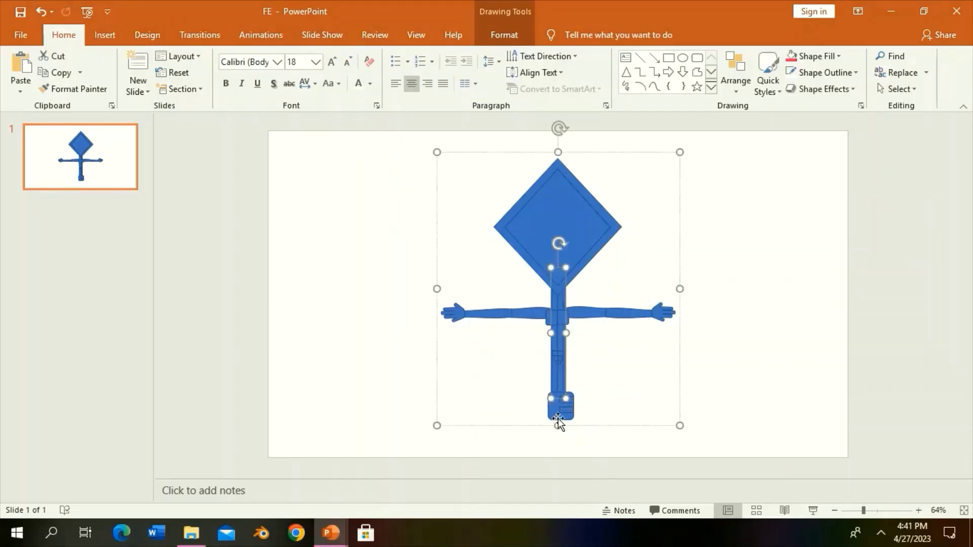
{"action": "left_click", "coordinate": [558, 419]}
{"action": "left_click", "coordinate": [664, 419]}
{"action": "left_click", "coordinate": [557, 327]}
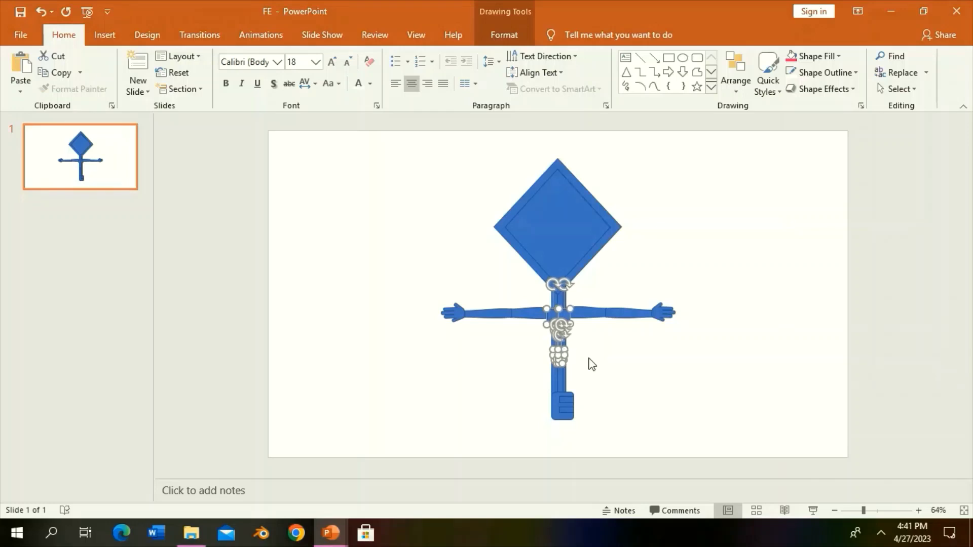
{"action": "left_click", "coordinate": [428, 216]}
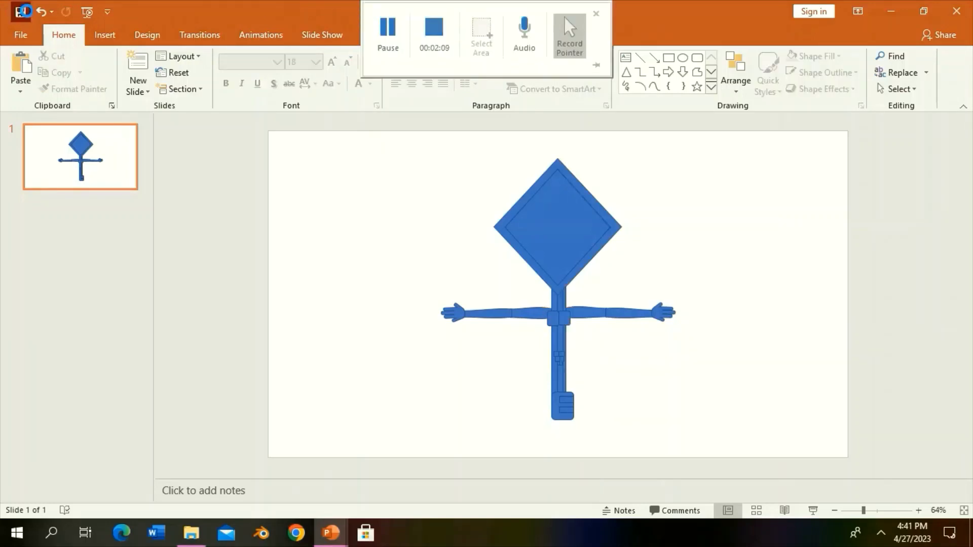
Ungroup the whole figure with Group > Ungroup and select the diamond head.
{"action": "left_click", "coordinate": [572, 217]}
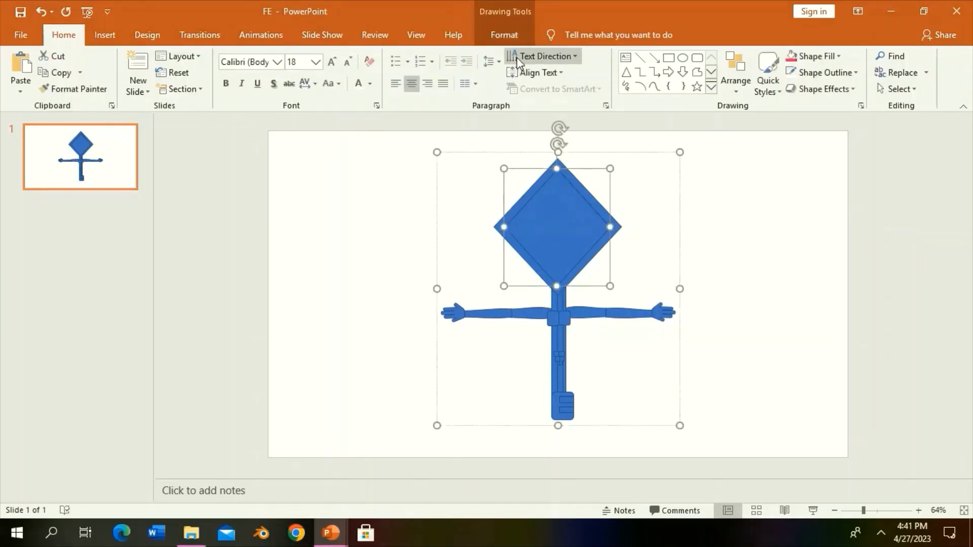
{"action": "left_click", "coordinate": [504, 34]}
{"action": "left_click", "coordinate": [751, 72]}
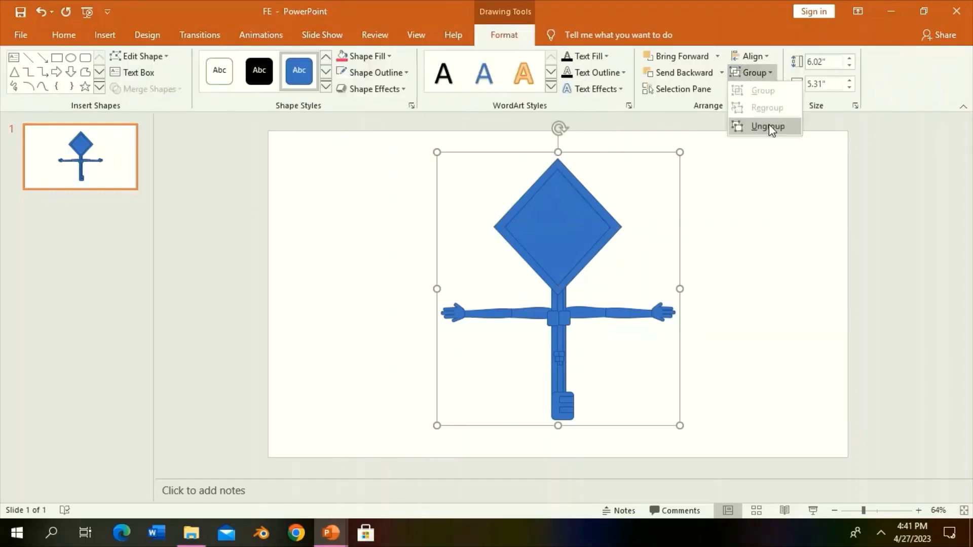
{"action": "left_click", "coordinate": [768, 125]}
{"action": "left_click", "coordinate": [537, 185]}
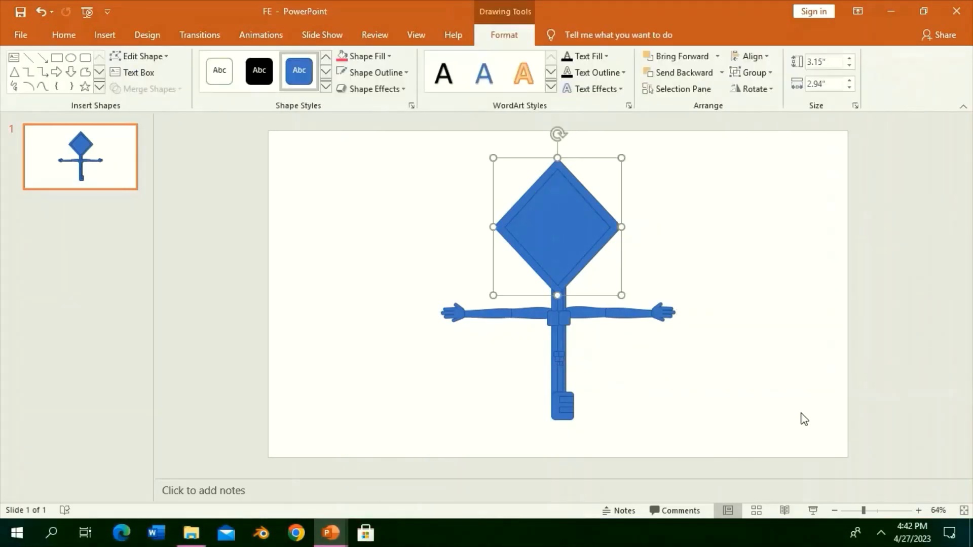
{"action": "left_click", "coordinate": [881, 510]}
{"action": "left_click", "coordinate": [85, 58]}
Draw a 0.86" by 0.48" rounded rectangle and move it into the diamond's top.
{"action": "left_click_drag", "start_coordinate": [290, 173], "coordinate": [358, 216]}
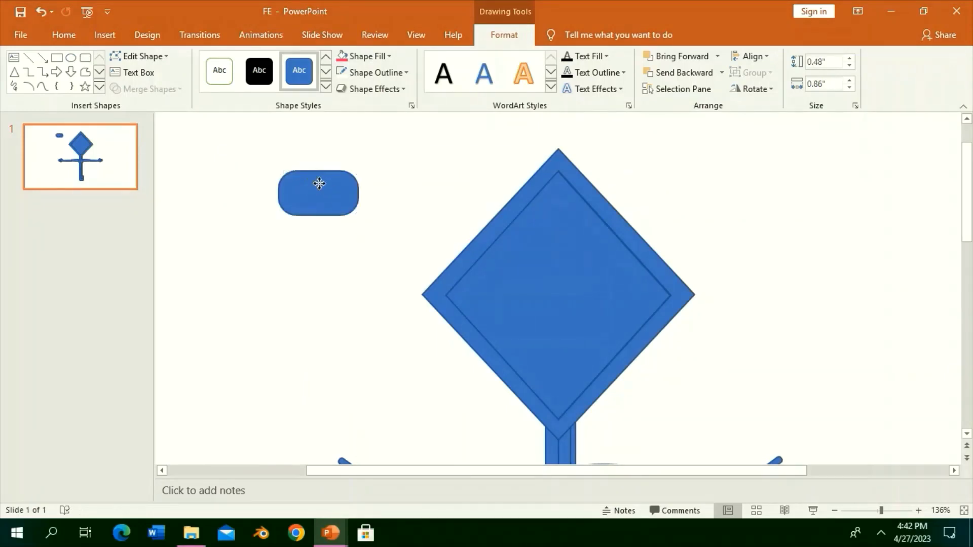
{"action": "left_click_drag", "start_coordinate": [319, 182], "coordinate": [320, 178]}
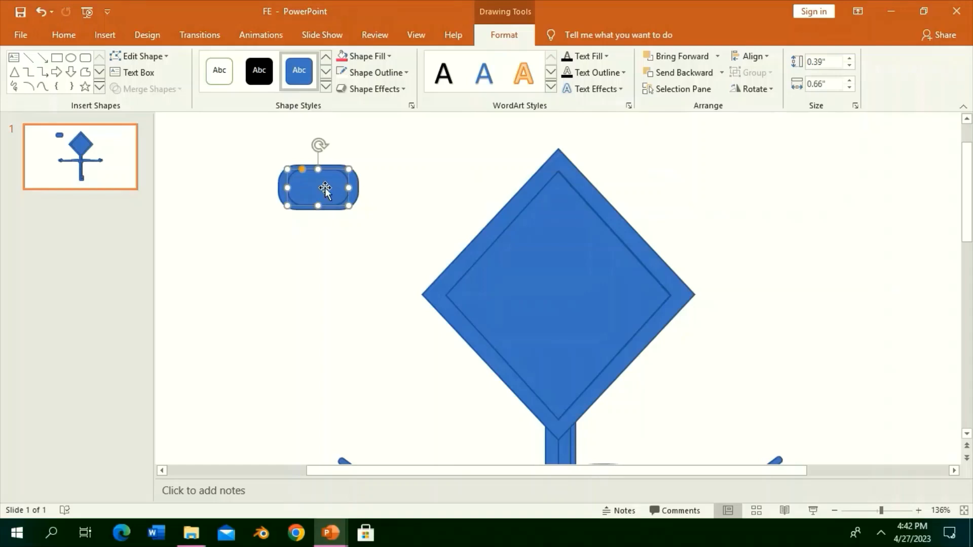
{"action": "left_click", "coordinate": [284, 187]}
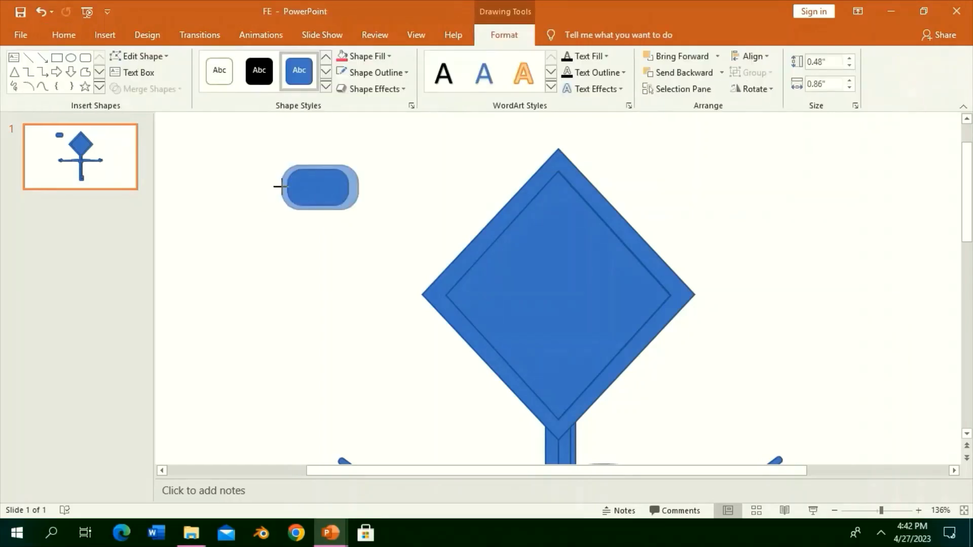
{"action": "mouse_move", "coordinate": [284, 186]}
{"action": "left_mouse_down"}
{"action": "mouse_move", "coordinate": [354, 191]}
{"action": "mouse_move", "coordinate": [280, 191]}
{"action": "mouse_move", "coordinate": [318, 191]}
{"action": "left_mouse_up"}
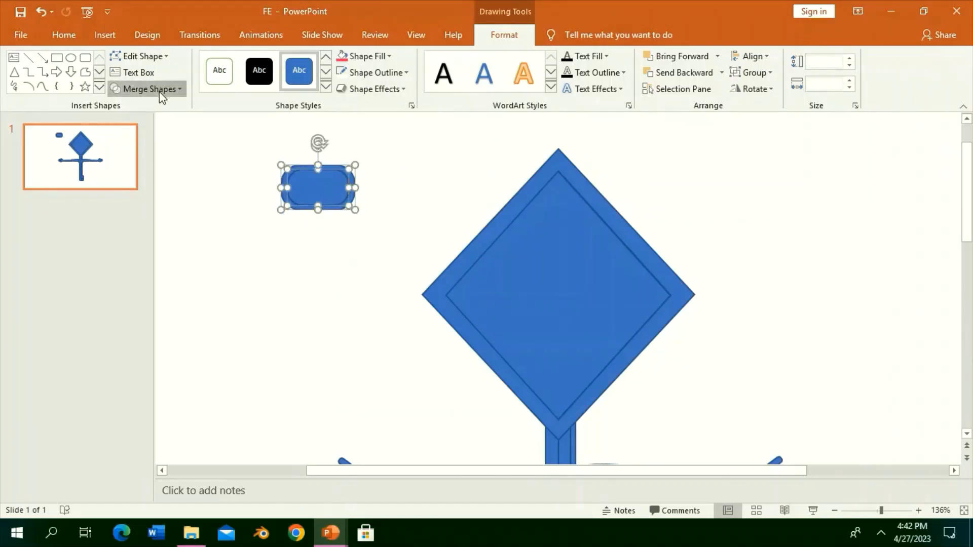
{"action": "left_click", "coordinate": [413, 222]}
{"action": "left_click", "coordinate": [349, 205]}
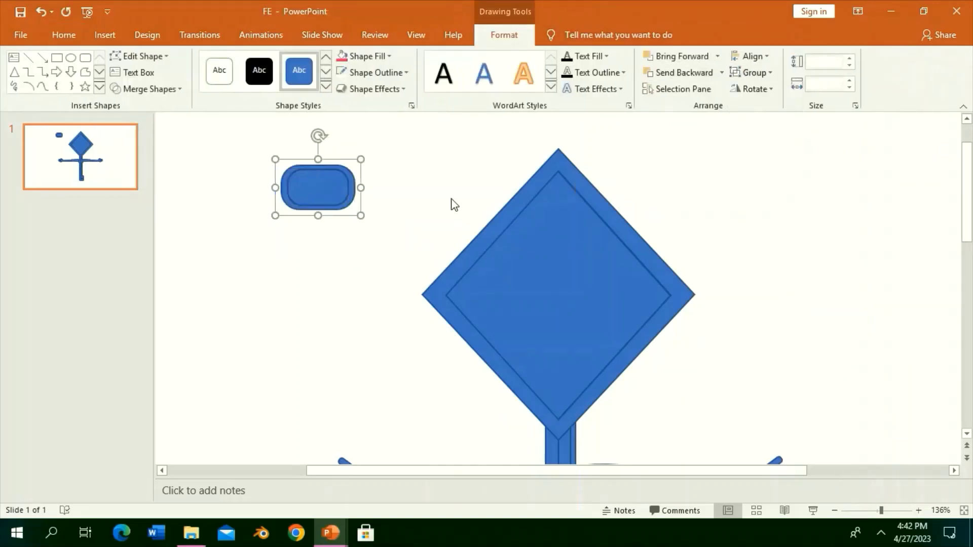
{"action": "mouse_move", "coordinate": [350, 205]}
{"action": "left_mouse_down"}
{"action": "mouse_move", "coordinate": [606, 268]}
{"action": "mouse_move", "coordinate": [578, 247]}
{"action": "mouse_move", "coordinate": [593, 250]}
{"action": "left_mouse_up"}
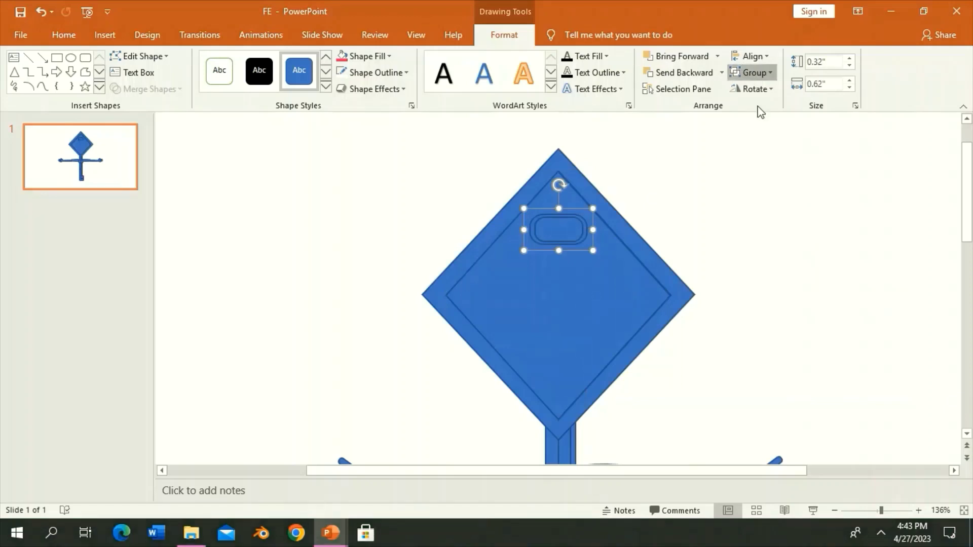
Subtract the rounded rectangle from the diamond head using Merge Shapes > Subtract.
{"action": "left_click", "coordinate": [560, 242]}
{"action": "left_click_drag", "start_coordinate": [775, 291], "coordinate": [377, 169]}
{"action": "left_click", "coordinate": [558, 222]}
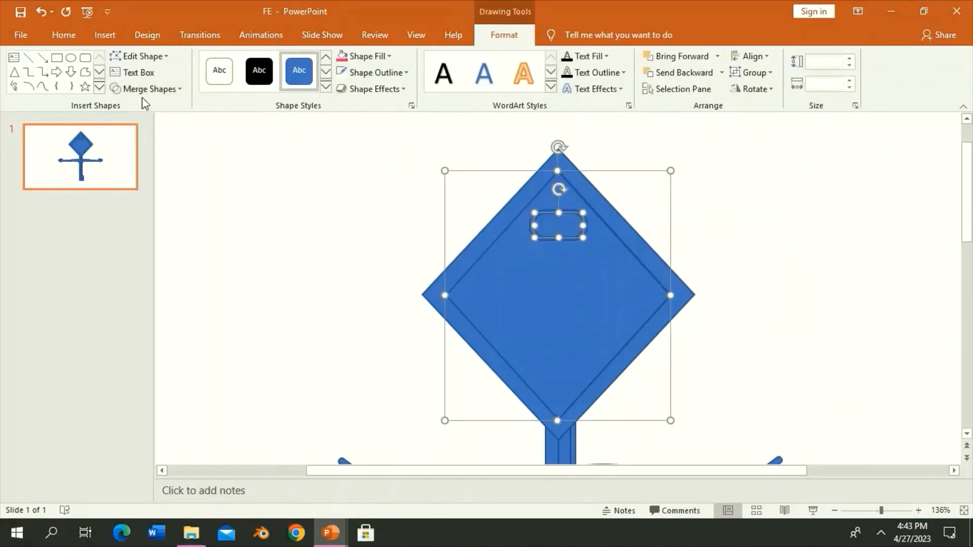
{"action": "left_click", "coordinate": [147, 88]}
{"action": "left_click", "coordinate": [140, 178]}
{"action": "left_click", "coordinate": [183, 184]}
{"action": "left_click", "coordinate": [523, 287]}
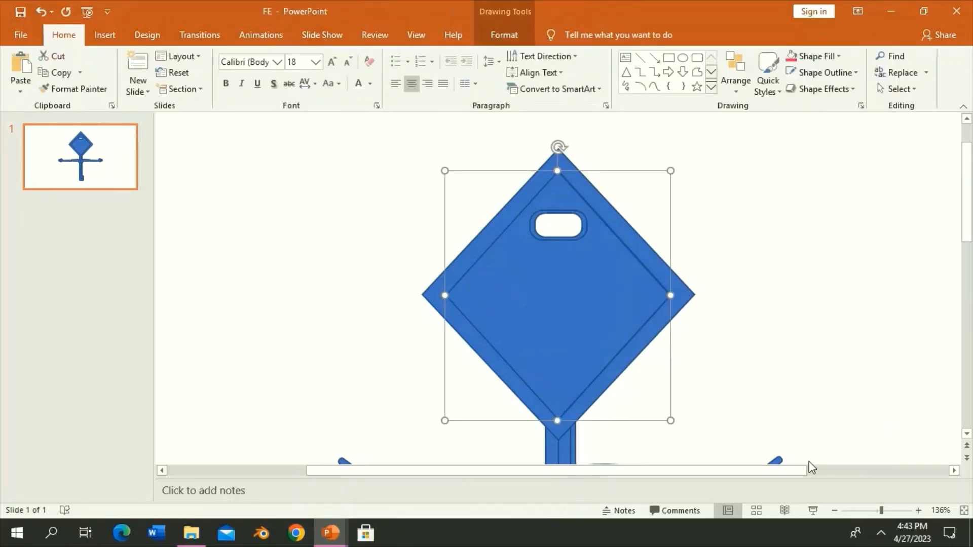
Draw a Flowchart: Delay shape on the head, rotate it, and reshape it with Edit Points.
{"action": "left_click", "coordinate": [892, 509]}
{"action": "left_click", "coordinate": [711, 87]}
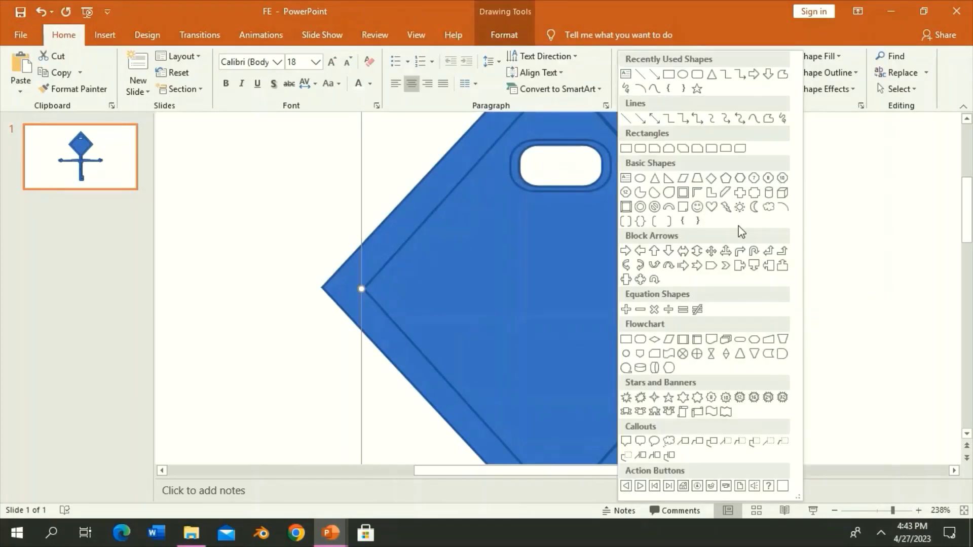
{"action": "left_click", "coordinate": [782, 354]}
{"action": "left_click_drag", "start_coordinate": [563, 242], "coordinate": [608, 294]}
{"action": "left_click_drag", "start_coordinate": [645, 329], "coordinate": [648, 326]}
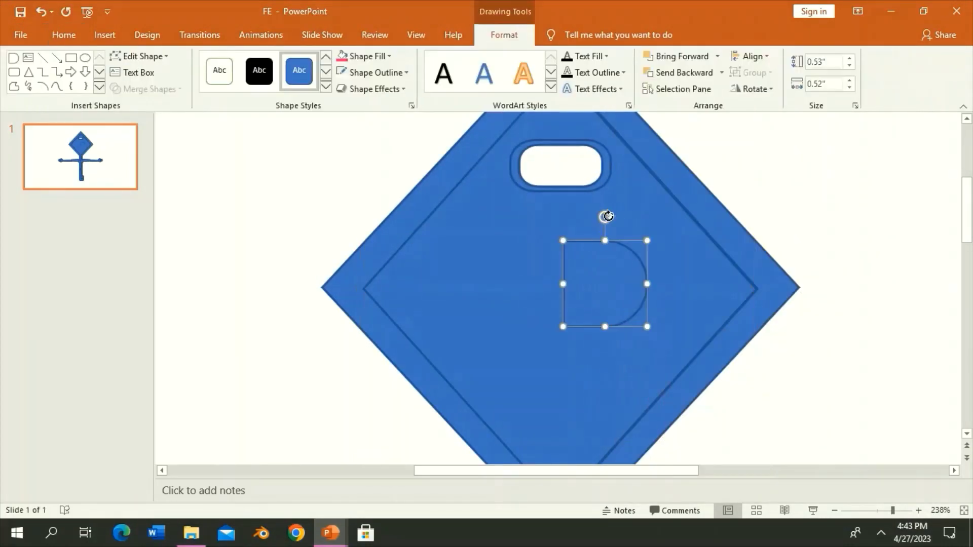
{"action": "left_click_drag", "start_coordinate": [606, 217], "coordinate": [673, 282]}
{"action": "left_click", "coordinate": [139, 56]}
{"action": "left_click", "coordinate": [181, 91]}
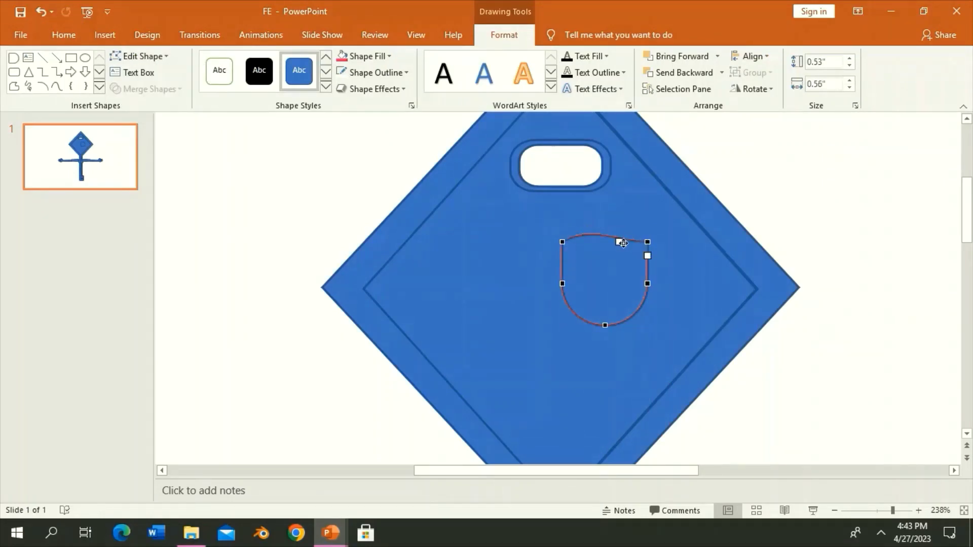
{"action": "left_click", "coordinate": [754, 232]}
Duplicate the shape, overlap the copy with the original, and group the pair into one lens.
{"action": "left_click", "coordinate": [582, 318]}
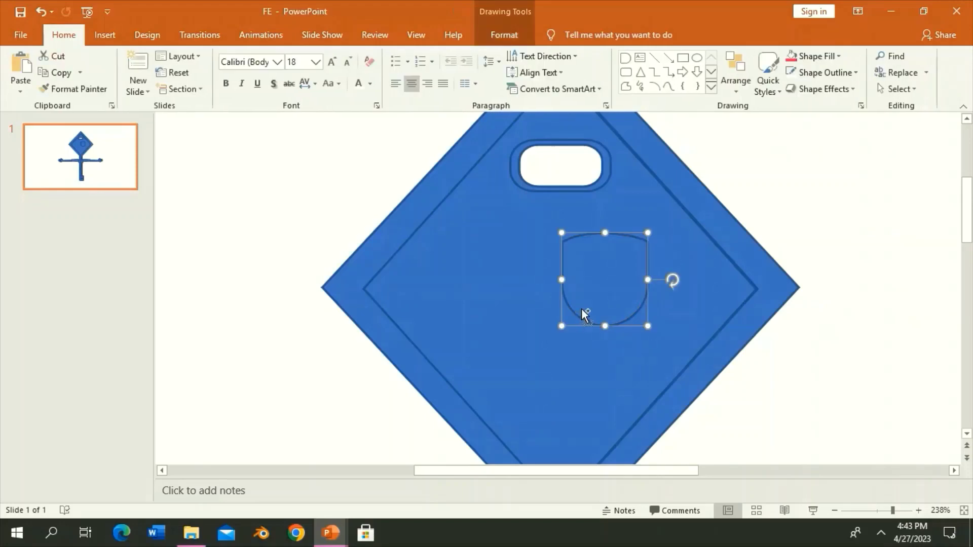
{"action": "key", "text": "ctrl+d"}
{"action": "scroll", "coordinate": [701, 307], "scroll_direction": "down", "scroll_amount": 1}
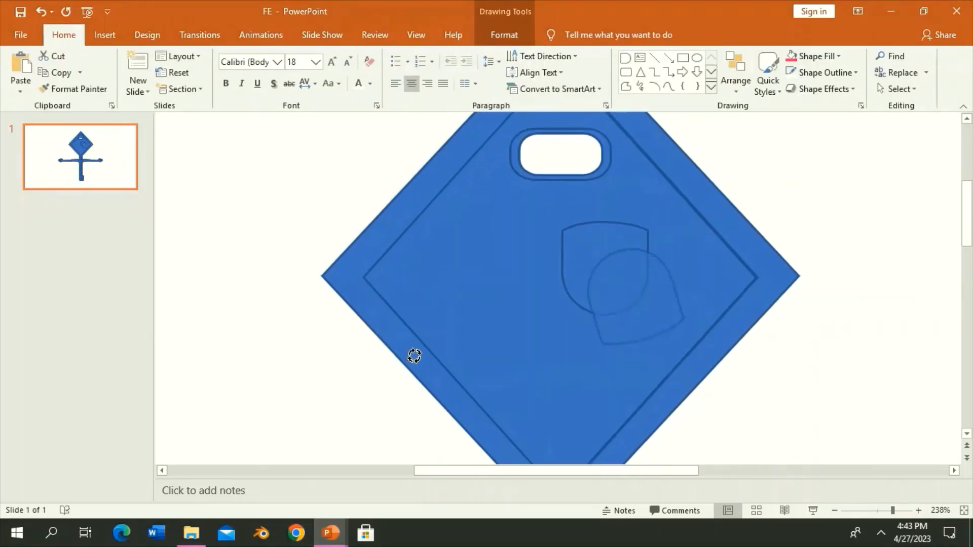
{"action": "left_click_drag", "start_coordinate": [610, 302], "coordinate": [608, 241]}
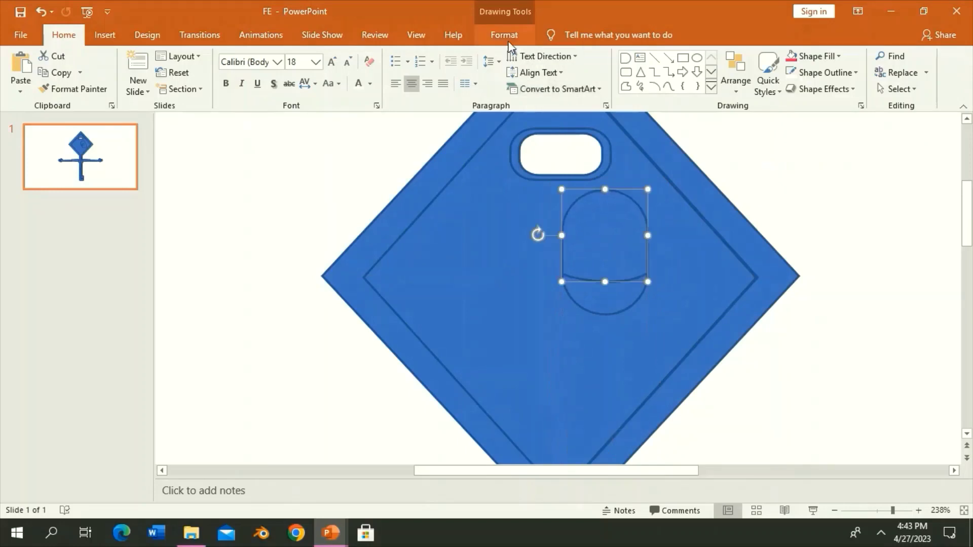
{"action": "left_click", "coordinate": [504, 34]}
{"action": "key", "text": "ctrl+z"}
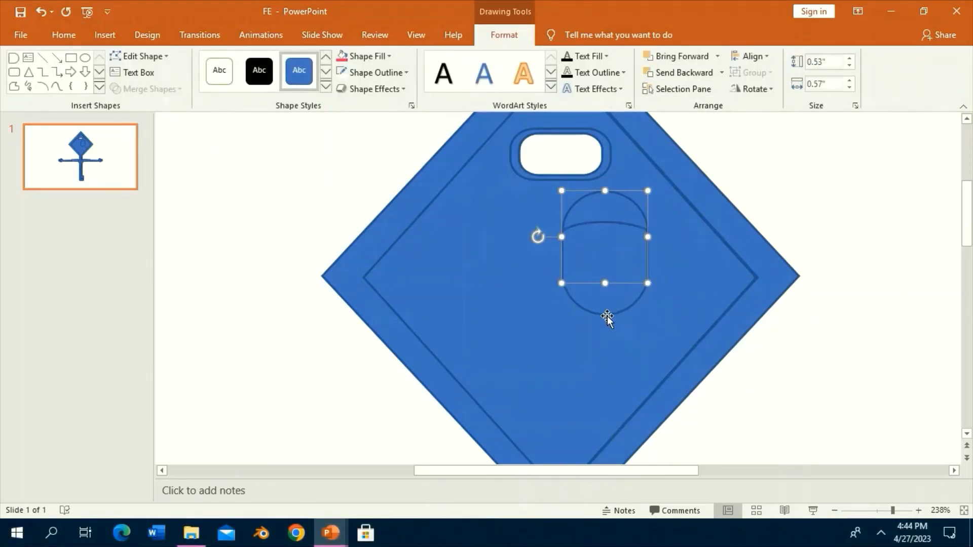
{"action": "left_click", "coordinate": [616, 306], "text": "shift"}
{"action": "mouse_move", "coordinate": [618, 309]}
{"action": "left_mouse_down"}
{"action": "mouse_move", "coordinate": [607, 320]}
{"action": "mouse_move", "coordinate": [641, 317]}
{"action": "left_mouse_up"}
{"action": "left_click", "coordinate": [752, 73]}
{"action": "left_click", "coordinate": [758, 93]}
Copy the lens to the left to make the second eye and shift both slightly right.
{"action": "left_click", "coordinate": [587, 276]}
{"action": "left_click", "coordinate": [587, 275]}
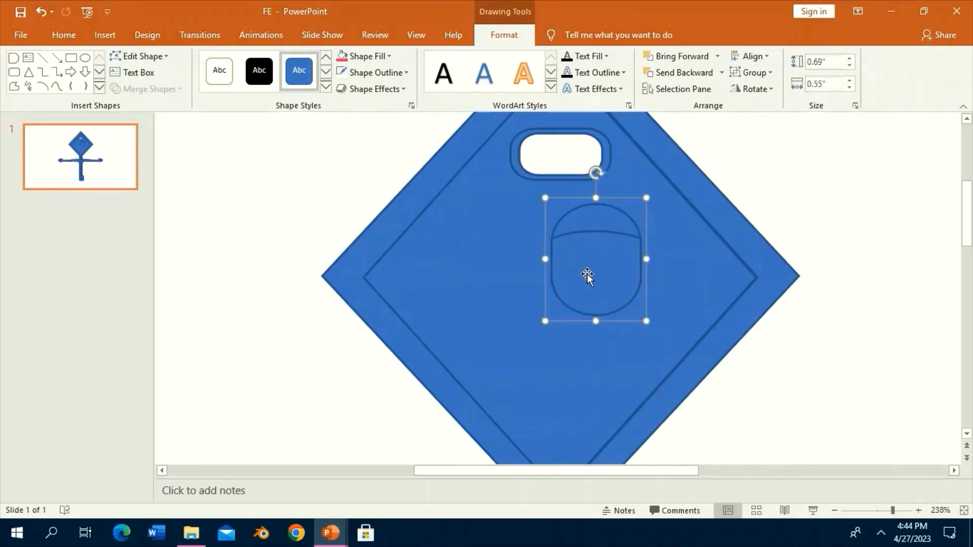
{"action": "left_click_drag", "start_coordinate": [585, 248], "coordinate": [538, 258]}
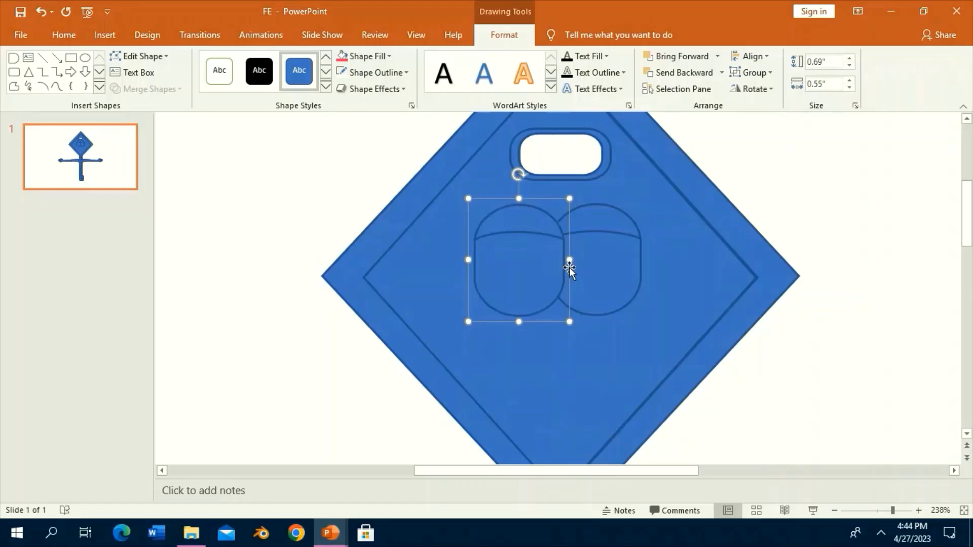
{"action": "left_click_drag", "start_coordinate": [601, 266], "coordinate": [606, 265]}
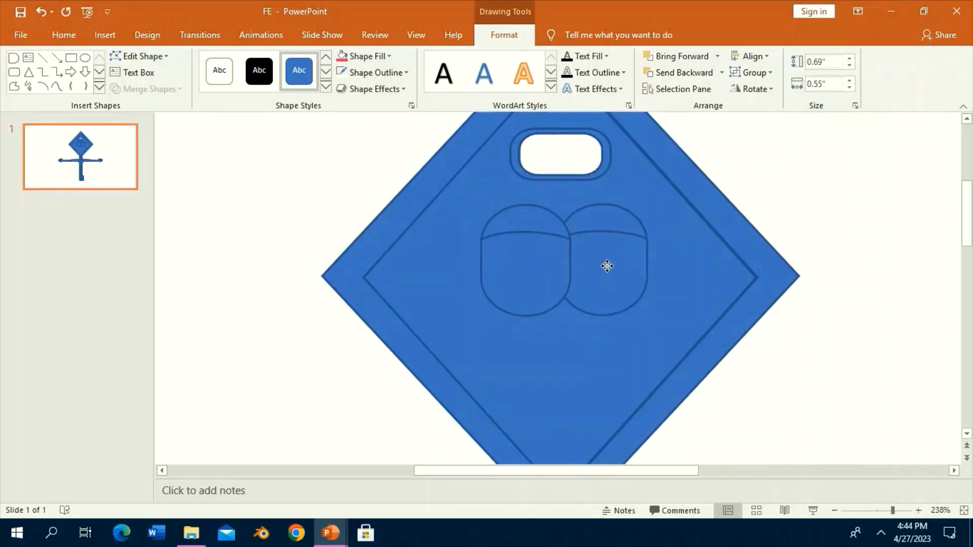
Draw an oval iris in the left lens, duplicate it for the right lens, and keep the eye shapes ungrouped.
{"action": "left_click", "coordinate": [330, 158]}
{"action": "left_click", "coordinate": [697, 57]}
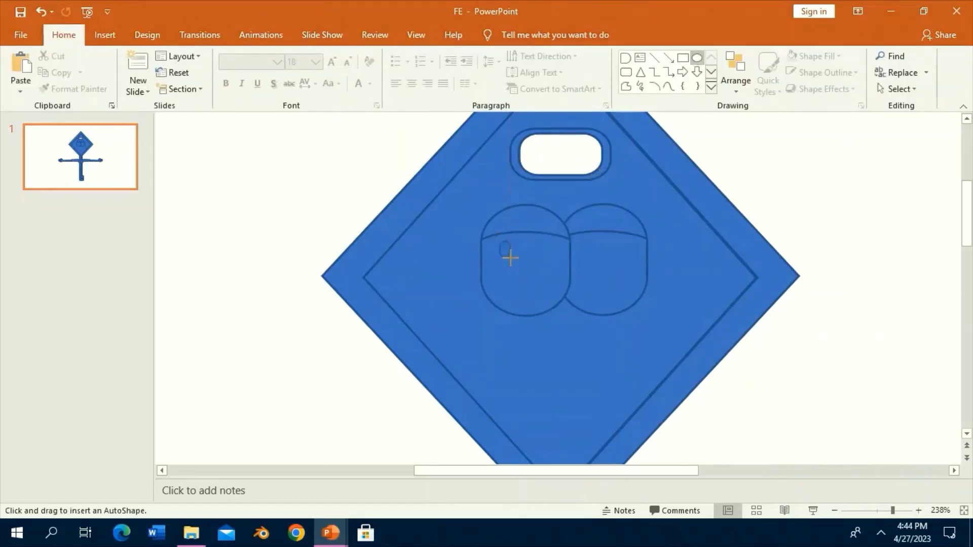
{"action": "mouse_move", "coordinate": [549, 294]}
{"action": "left_mouse_down"}
{"action": "mouse_move", "coordinate": [557, 301]}
{"action": "mouse_move", "coordinate": [607, 268]}
{"action": "left_mouse_up"}
{"action": "key", "text": "ctrl+d"}
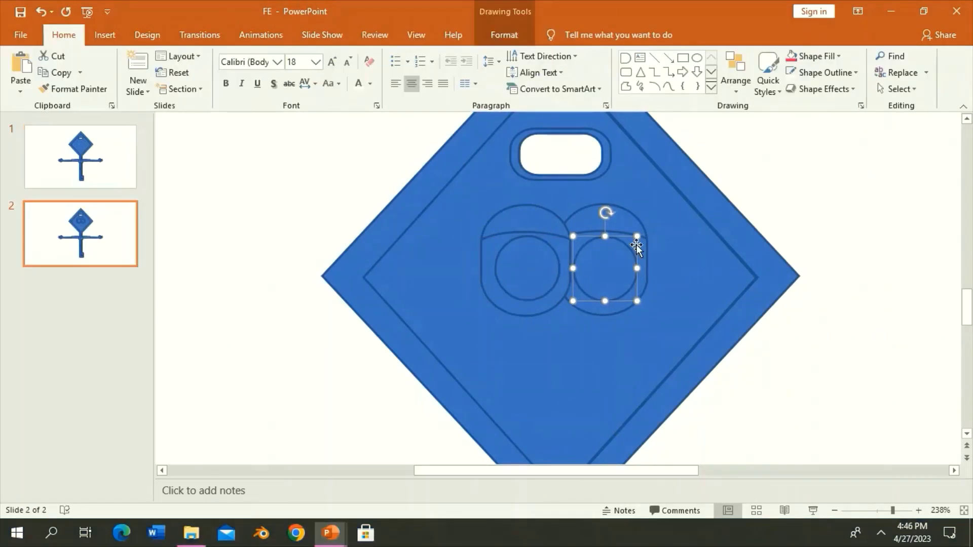
{"action": "left_click", "coordinate": [750, 72]}
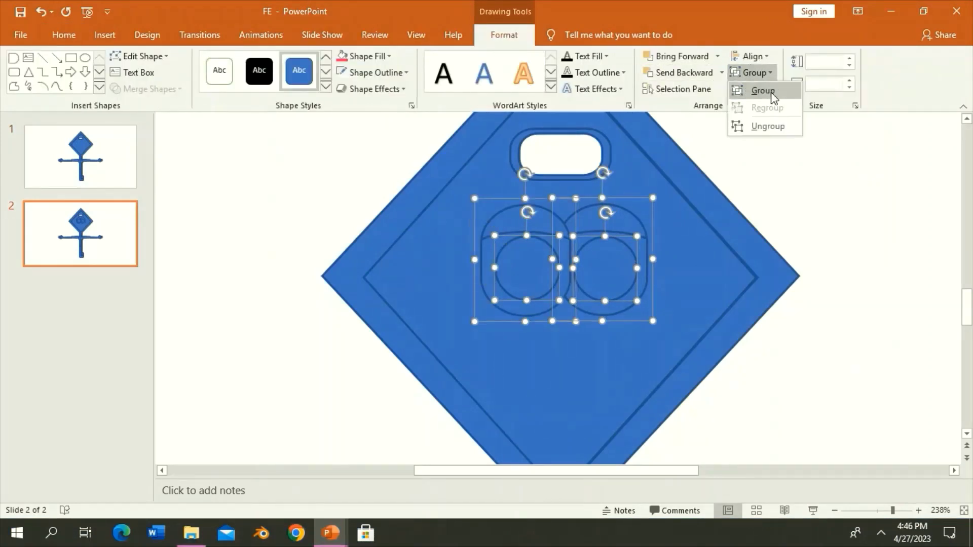
{"action": "left_click", "coordinate": [762, 89]}
{"action": "left_click", "coordinate": [52, 11]}
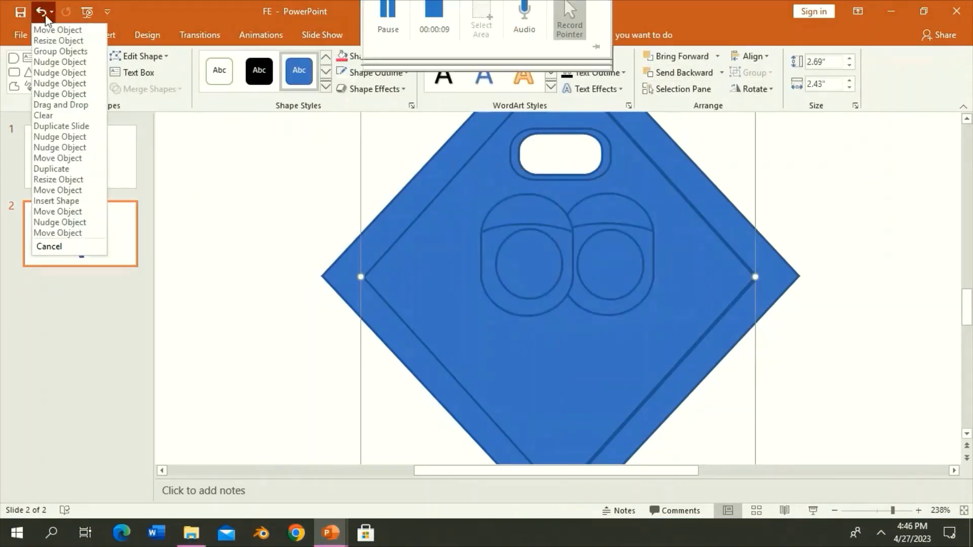
{"action": "left_click", "coordinate": [51, 28]}
{"action": "left_click", "coordinate": [515, 243]}
{"action": "left_click", "coordinate": [750, 73]}
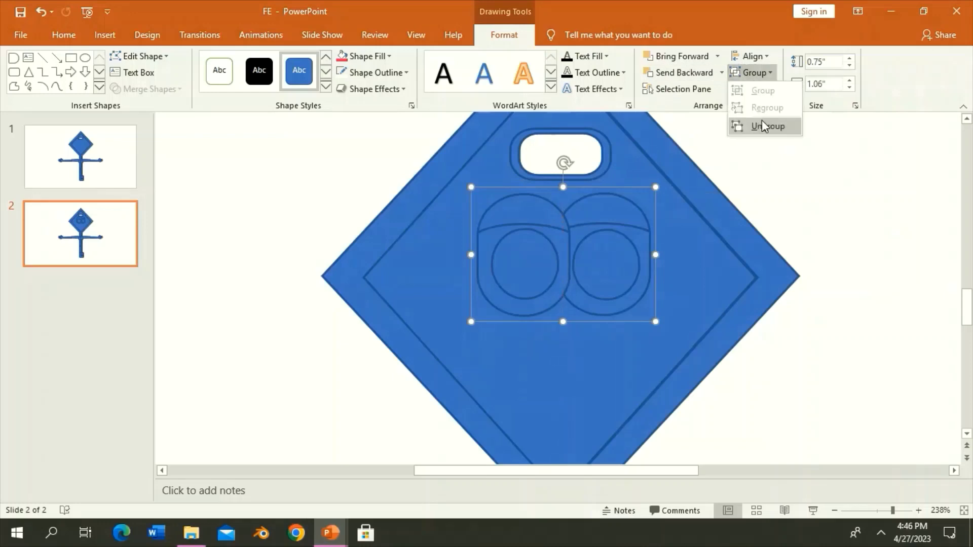
{"action": "left_click", "coordinate": [663, 129]}
Add a larger highlight circle and a tiny highlight circle inside each eye.
{"action": "left_click", "coordinate": [698, 57]}
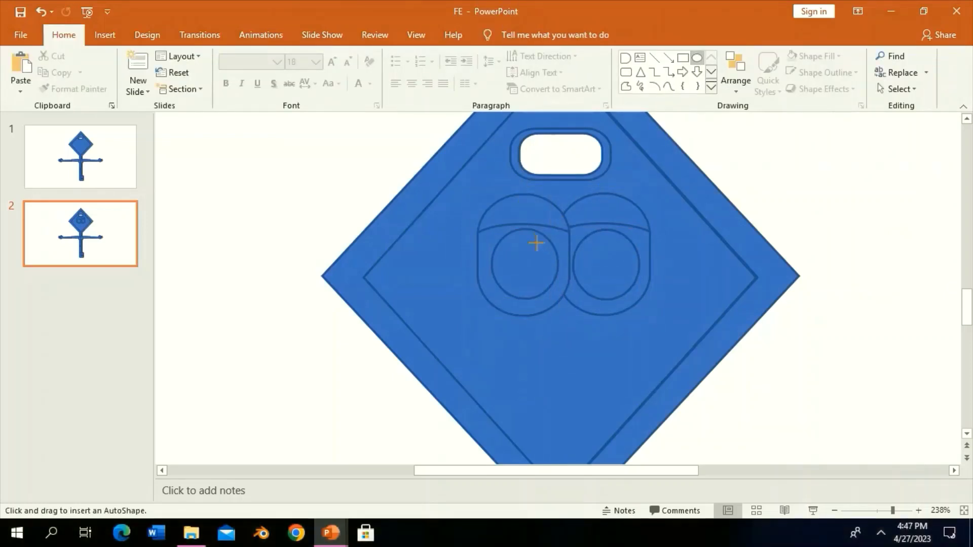
{"action": "mouse_move", "coordinate": [546, 238]}
{"action": "left_mouse_down"}
{"action": "mouse_move", "coordinate": [560, 259]}
{"action": "mouse_move", "coordinate": [626, 246]}
{"action": "left_mouse_up"}
{"action": "key", "text": "ctrl+d"}
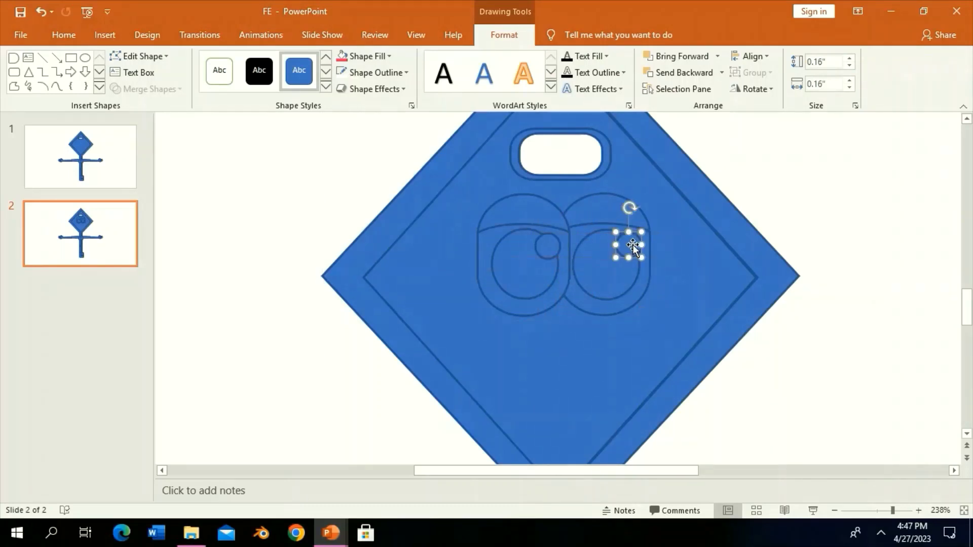
{"action": "key", "text": "ctrl+d"}
{"action": "left_click_drag", "start_coordinate": [731, 259], "coordinate": [709, 245]}
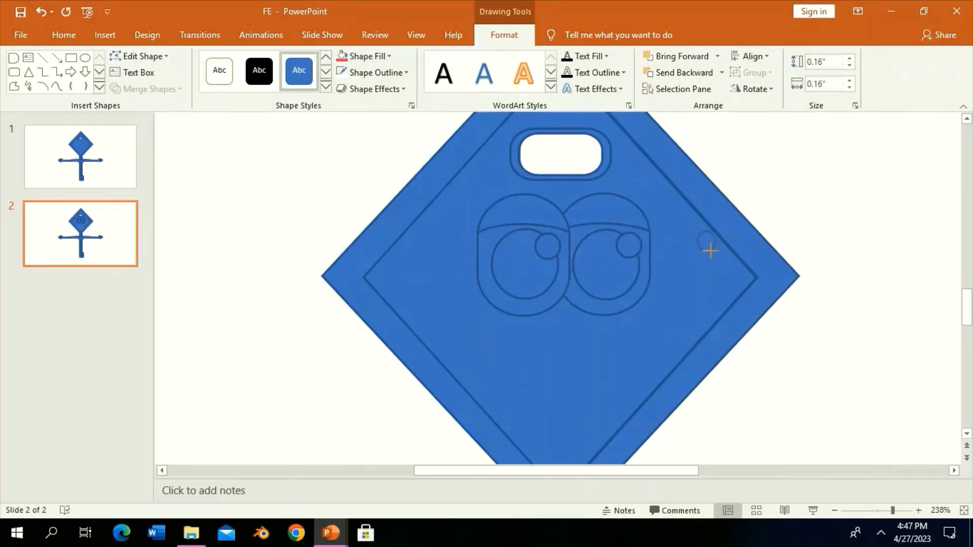
{"action": "left_click_drag", "start_coordinate": [505, 258], "coordinate": [522, 274]}
{"action": "key", "text": "ctrl+z"}
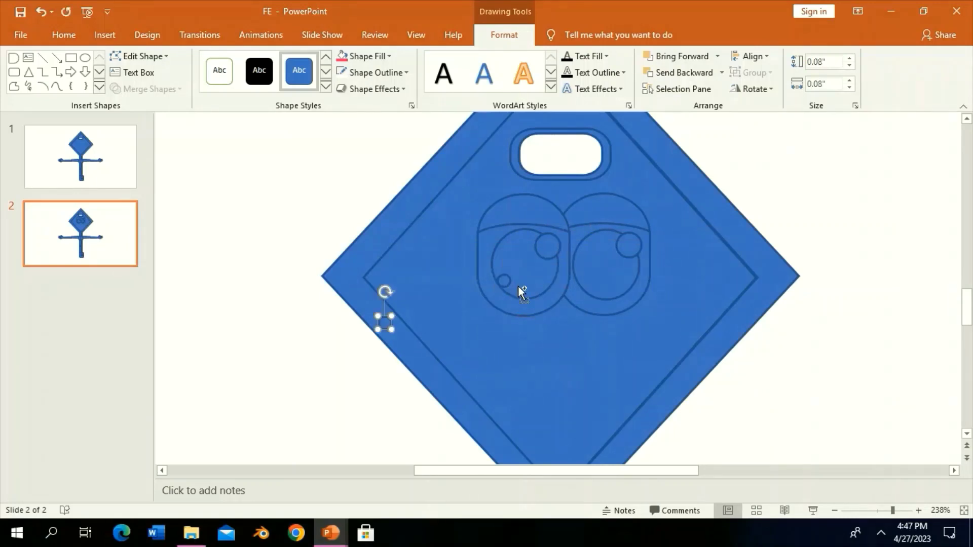
{"action": "mouse_move", "coordinate": [385, 323]}
{"action": "left_mouse_down"}
{"action": "mouse_move", "coordinate": [539, 266]}
{"action": "mouse_move", "coordinate": [499, 282]}
{"action": "left_mouse_up"}
Draw curved brow strokes beneath the white hole and position the left and right curves.
{"action": "scroll", "coordinate": [456, 267], "scroll_direction": "up", "scroll_amount": 1}
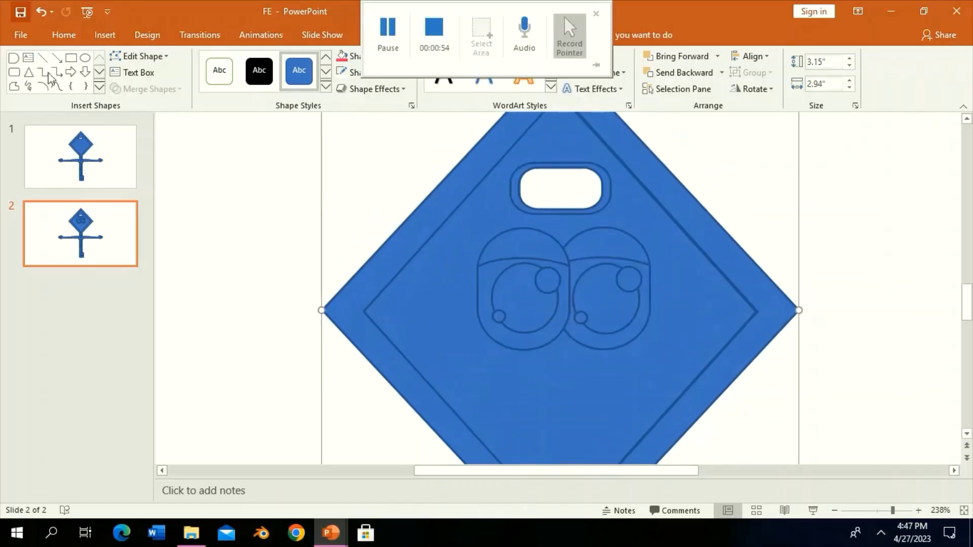
{"action": "left_click", "coordinate": [58, 87]}
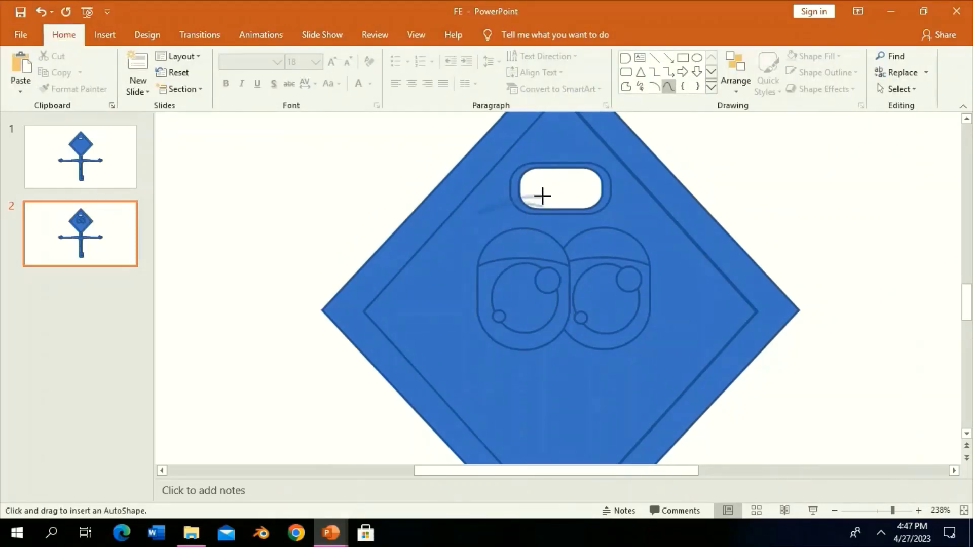
{"action": "double_click", "coordinate": [541, 207]}
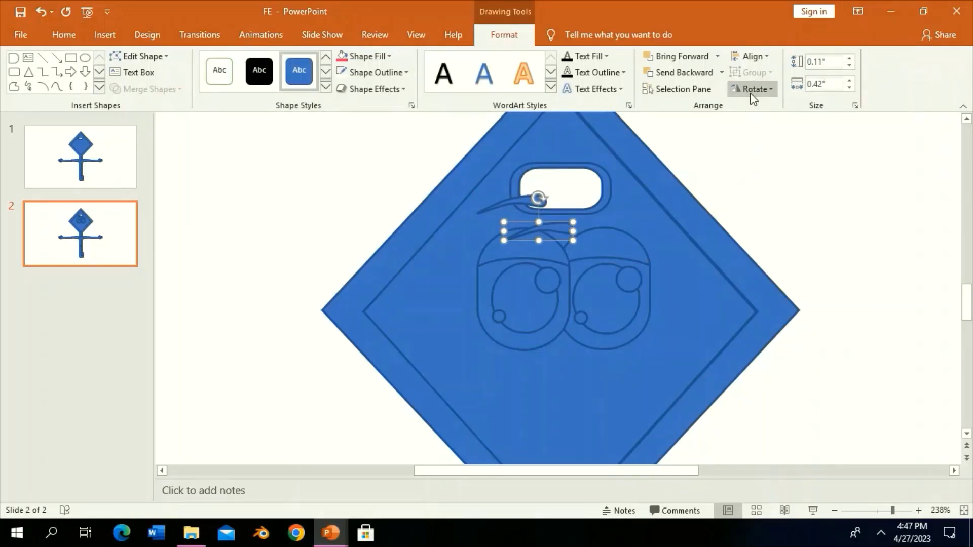
{"action": "mouse_move", "coordinate": [547, 231]}
{"action": "left_mouse_down"}
{"action": "mouse_move", "coordinate": [574, 202]}
{"action": "mouse_move", "coordinate": [603, 204]}
{"action": "left_mouse_up"}
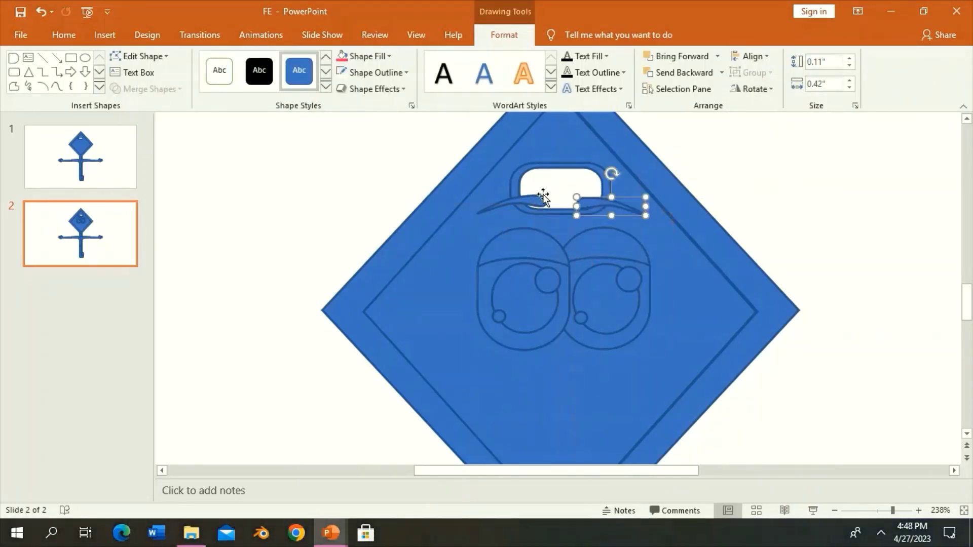
{"action": "left_click_drag", "start_coordinate": [542, 205], "coordinate": [532, 203]}
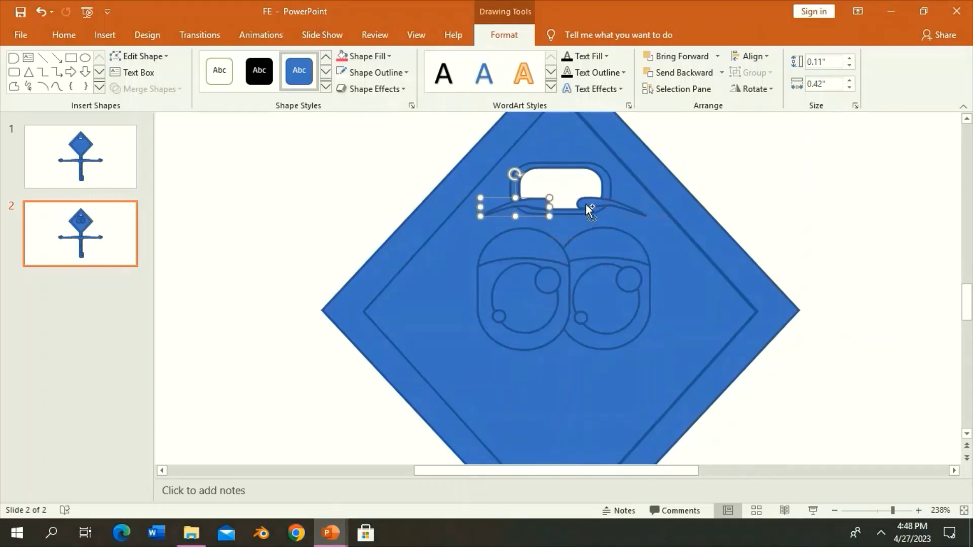
{"action": "left_click", "coordinate": [587, 206], "text": "shift"}
Drag-select all the lens and brow curve shapes on the face at once.
{"action": "scroll", "coordinate": [316, 200], "scroll_direction": "down", "scroll_amount": 3}
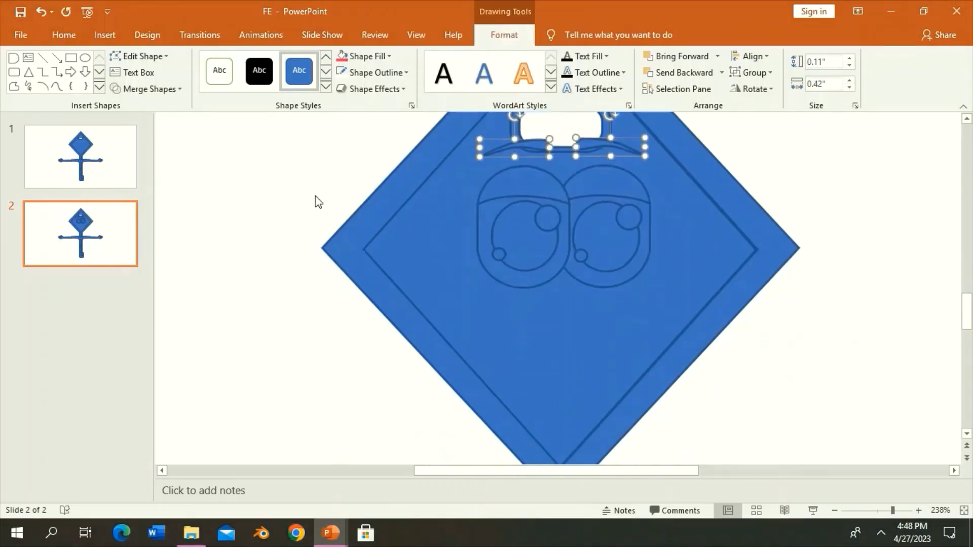
{"action": "scroll", "coordinate": [507, 330], "scroll_direction": "up", "scroll_amount": 2}
{"action": "left_click_drag", "start_coordinate": [848, 387], "coordinate": [717, 336]}
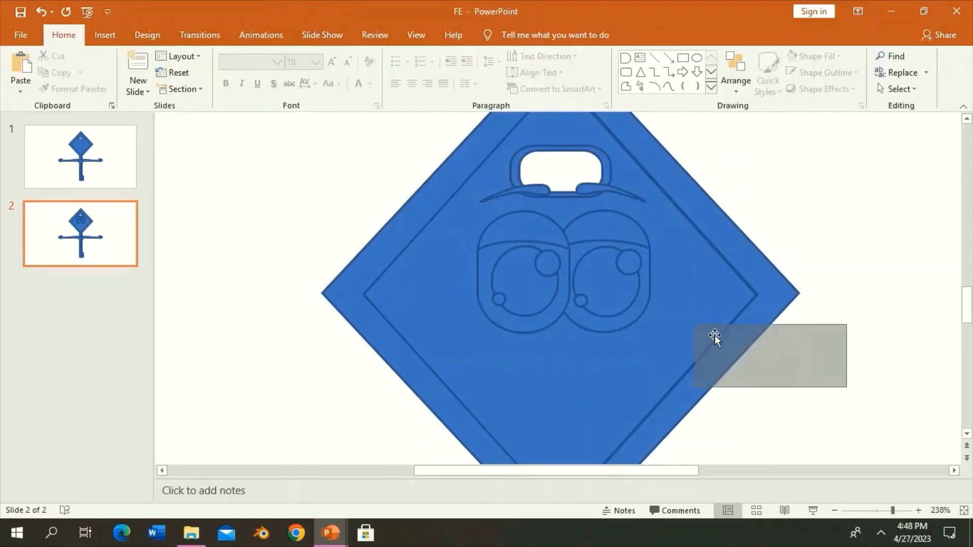
{"action": "left_click", "coordinate": [699, 282]}
{"action": "left_click", "coordinate": [679, 143]}
{"action": "left_click_drag", "start_coordinate": [679, 144], "coordinate": [480, 344]}
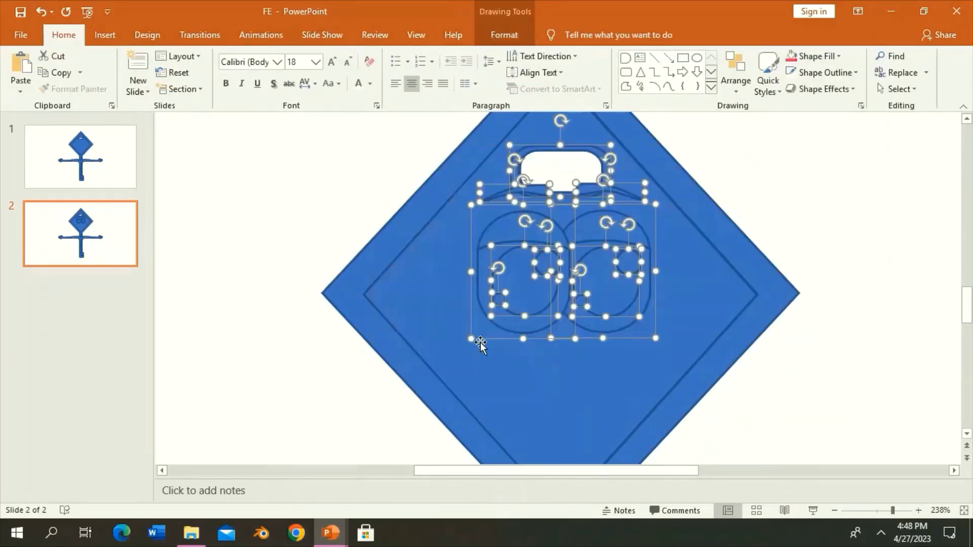
Draw a mouth curve below the eyes and refine it with Edit Points.
{"action": "left_click", "coordinate": [285, 263]}
{"action": "scroll", "coordinate": [402, 220], "scroll_direction": "down", "scroll_amount": 2}
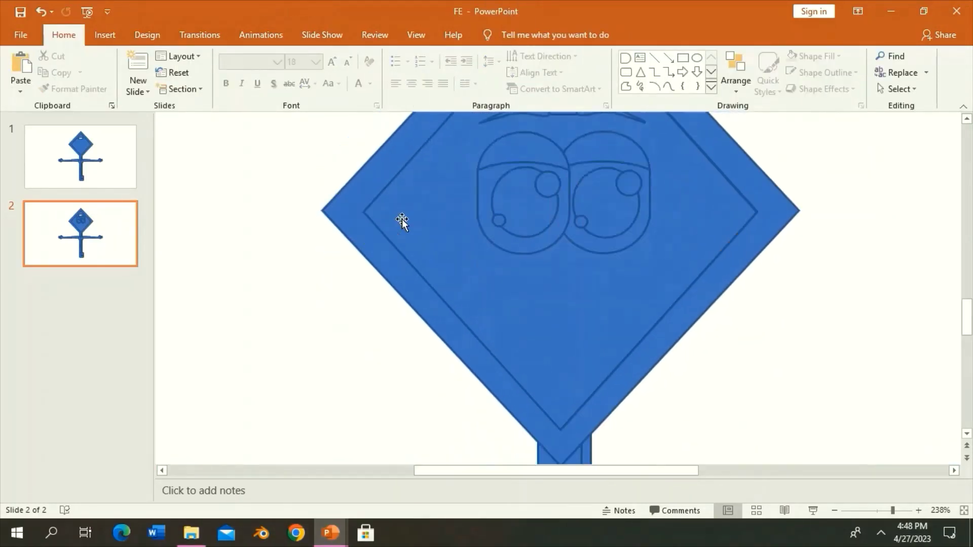
{"action": "left_click", "coordinate": [668, 86]}
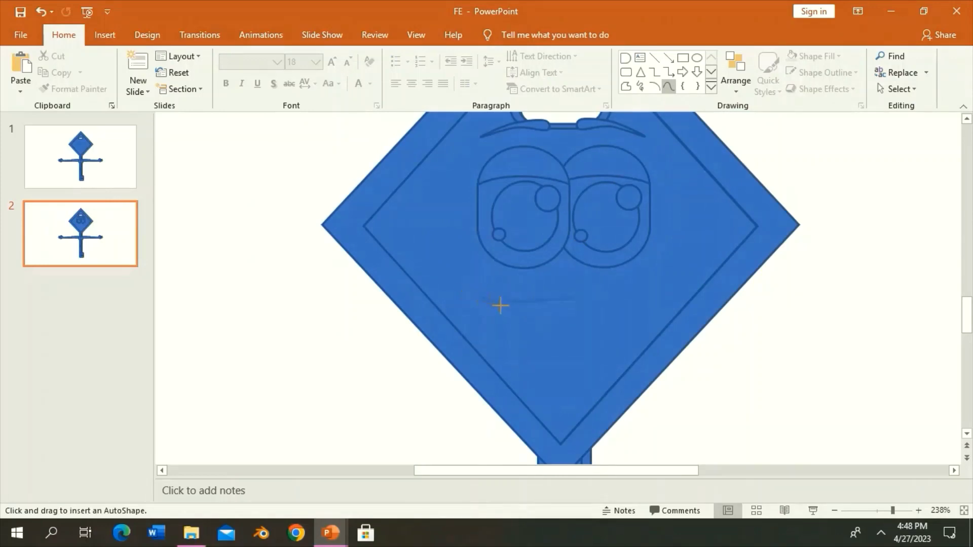
{"action": "double_click", "coordinate": [578, 307]}
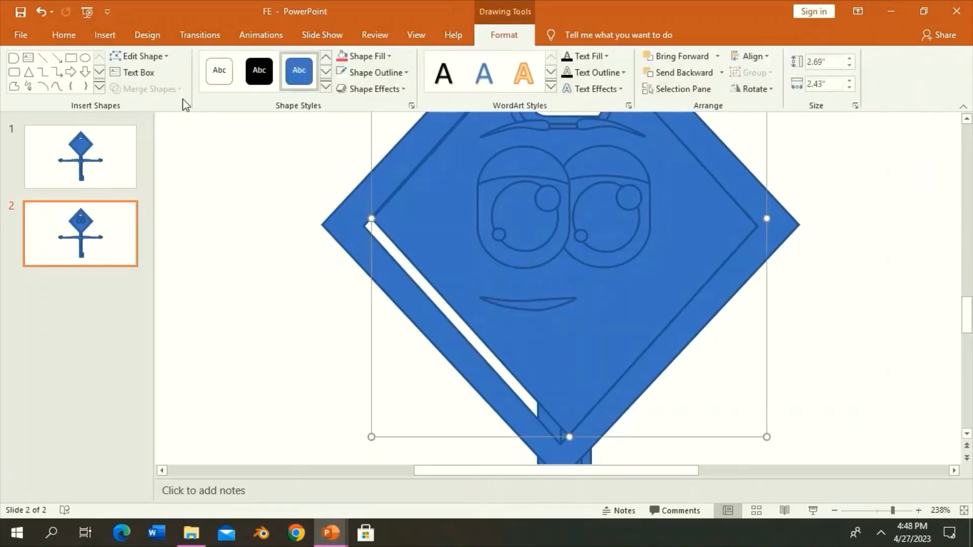
{"action": "left_click", "coordinate": [38, 12]}
{"action": "left_click", "coordinate": [541, 323]}
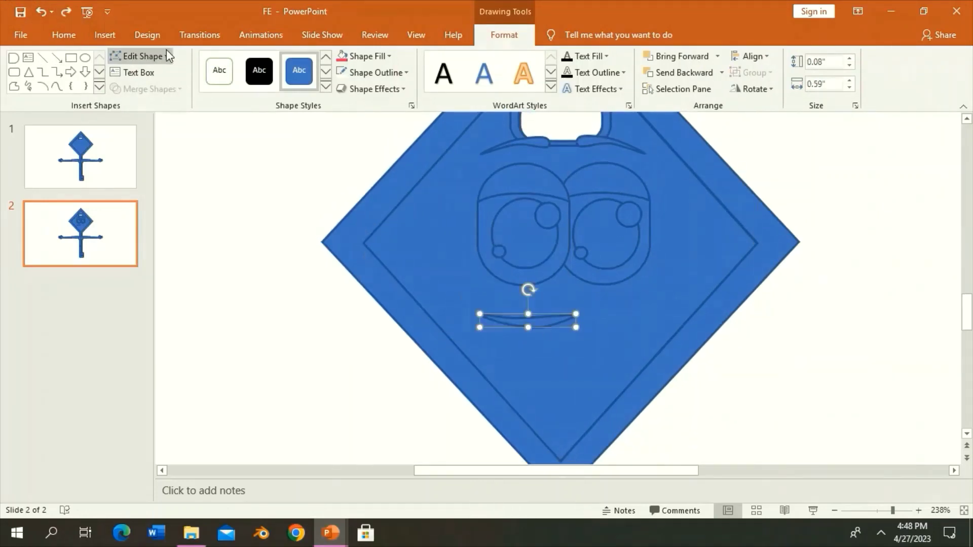
{"action": "left_click", "coordinate": [139, 56]}
{"action": "left_click", "coordinate": [155, 91]}
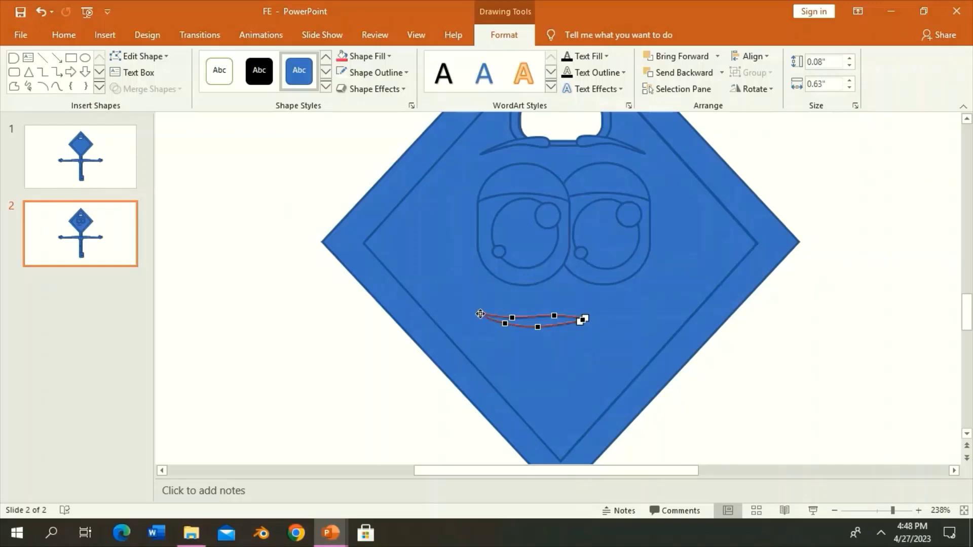
Close a second curve into a thin crescent mouth and move it into place below the eyes.
{"action": "left_click", "coordinate": [57, 87]}
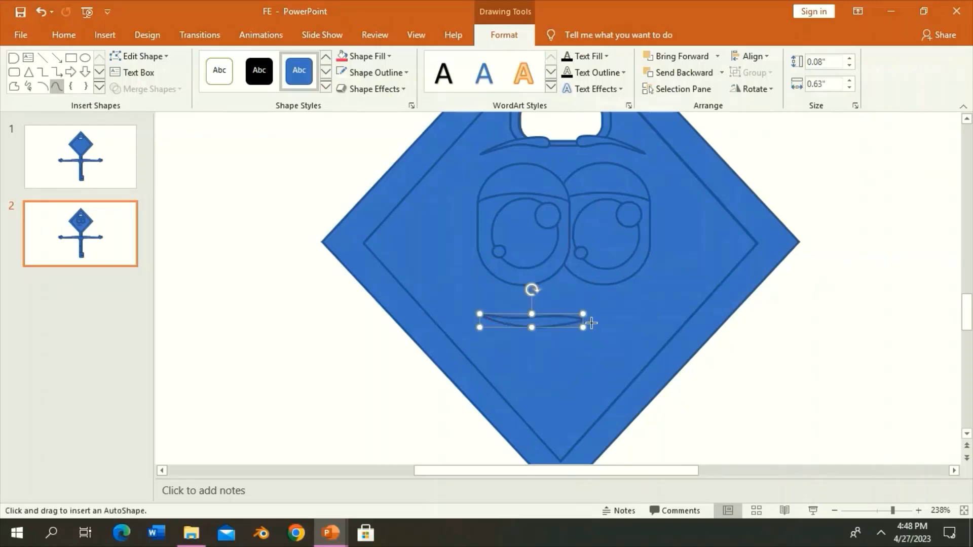
{"action": "left_click", "coordinate": [485, 316]}
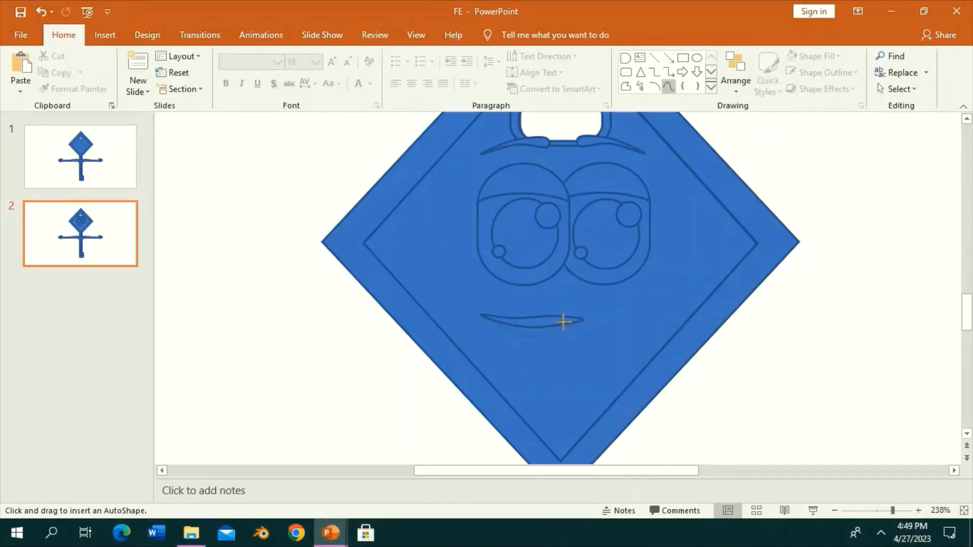
{"action": "left_click", "coordinate": [486, 317]}
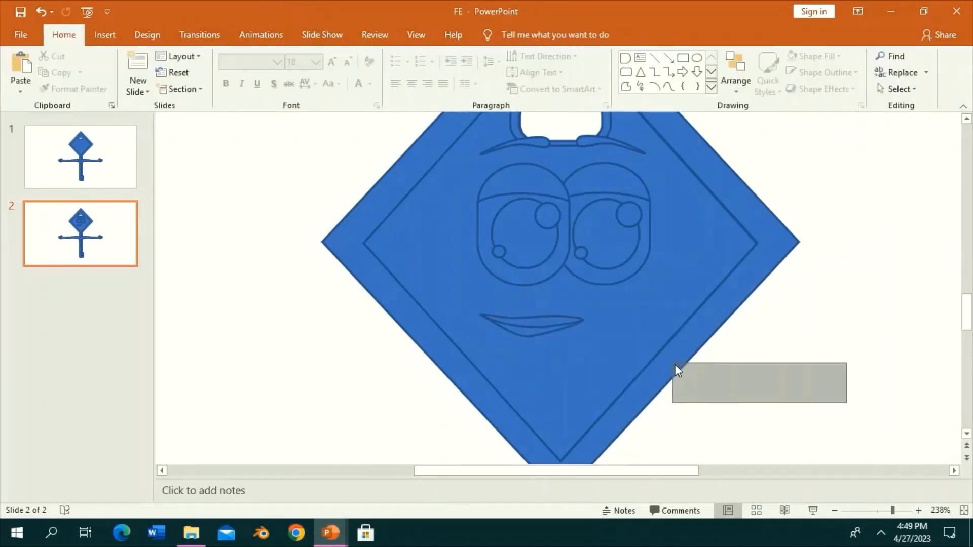
{"action": "left_click_drag", "start_coordinate": [846, 405], "coordinate": [449, 289]}
{"action": "left_click_drag", "start_coordinate": [553, 326], "coordinate": [559, 328]}
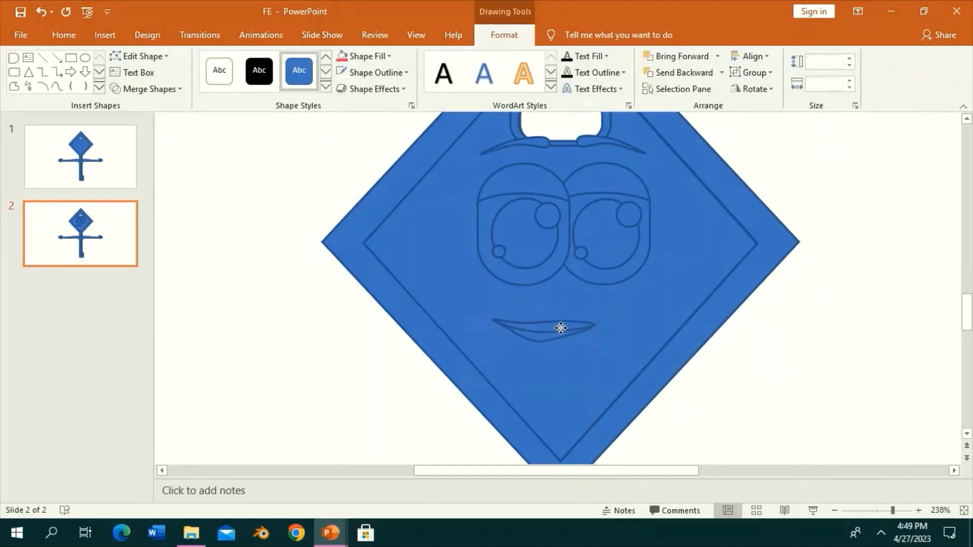
{"action": "left_click", "coordinate": [711, 130]}
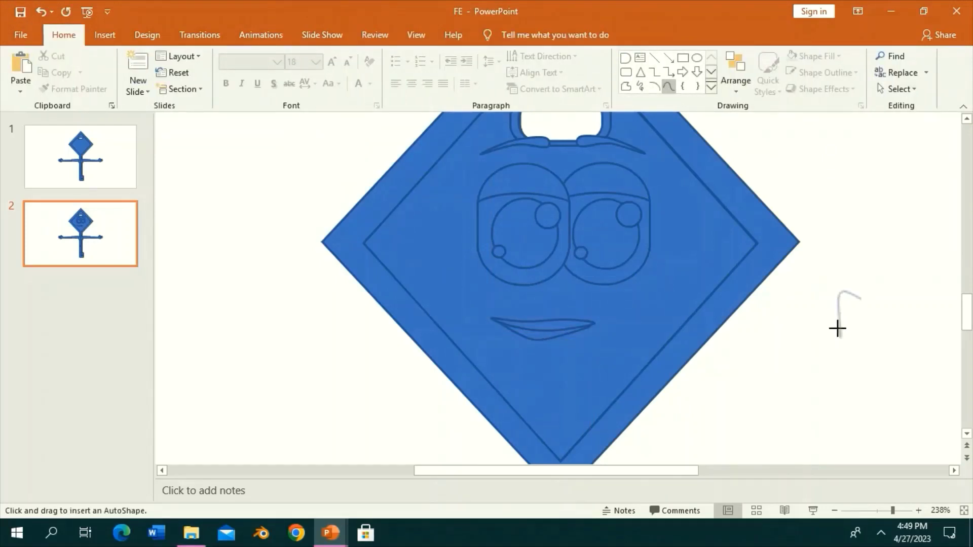
Draw a hook-shaped freeform ear outline right of the head and delete its top point.
{"action": "mouse_move", "coordinate": [838, 328]}
{"action": "left_mouse_down"}
{"action": "mouse_move", "coordinate": [870, 321]}
{"action": "mouse_move", "coordinate": [858, 304]}
{"action": "left_mouse_up"}
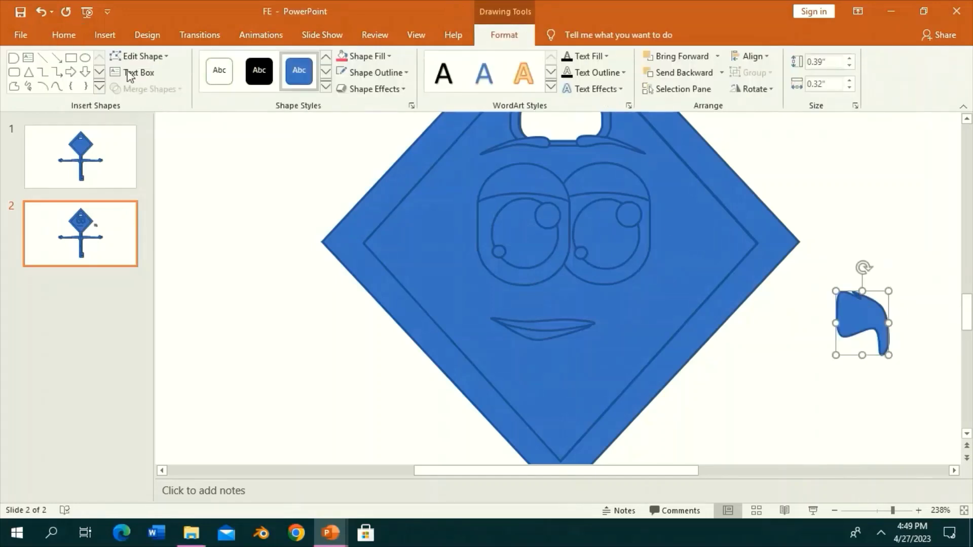
{"action": "right_click", "coordinate": [854, 292]}
{"action": "left_click", "coordinate": [899, 317]}
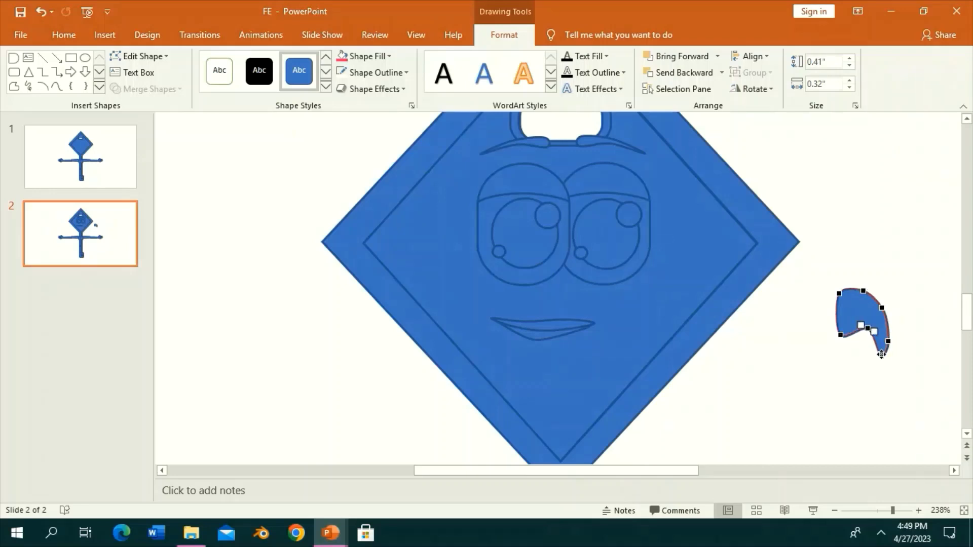
{"action": "left_click", "coordinate": [749, 134]}
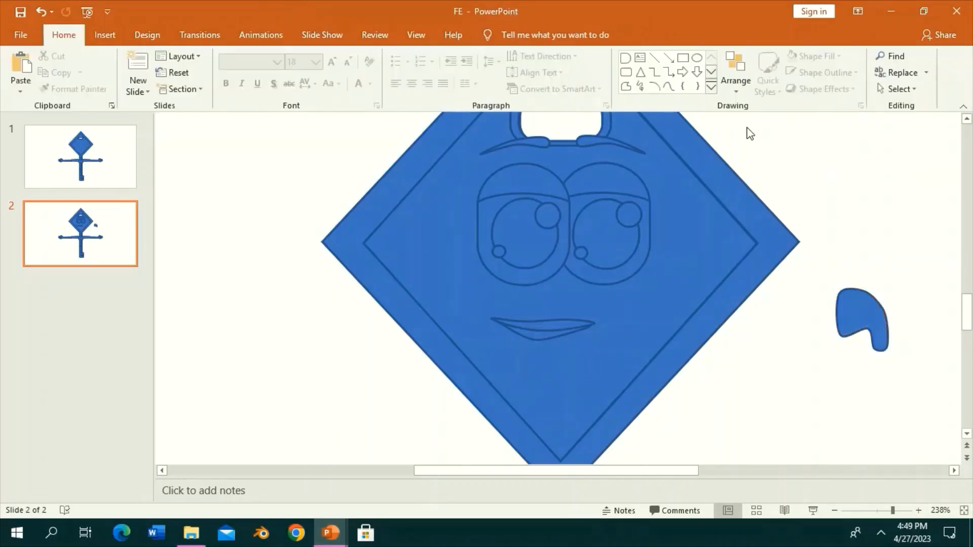
Add an oval to the ear's left side, sent behind the hook shape.
{"action": "left_click", "coordinate": [627, 72]}
{"action": "left_click_drag", "start_coordinate": [842, 332], "coordinate": [841, 332]}
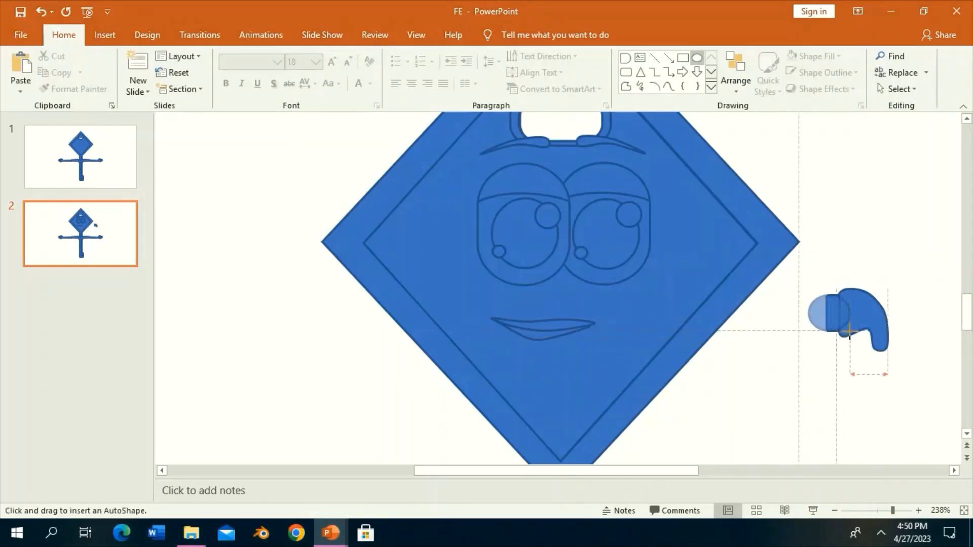
{"action": "left_click_drag", "start_coordinate": [822, 317], "coordinate": [850, 331]}
{"action": "left_click", "coordinate": [674, 75]}
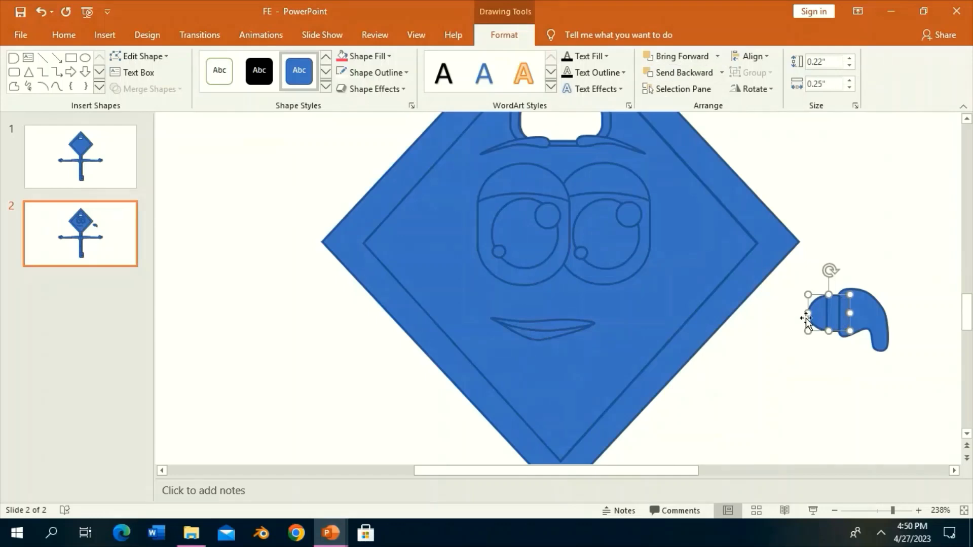
{"action": "left_click_drag", "start_coordinate": [808, 319], "coordinate": [814, 317]}
{"action": "left_click", "coordinate": [826, 365]}
{"action": "left_click", "coordinate": [819, 318]}
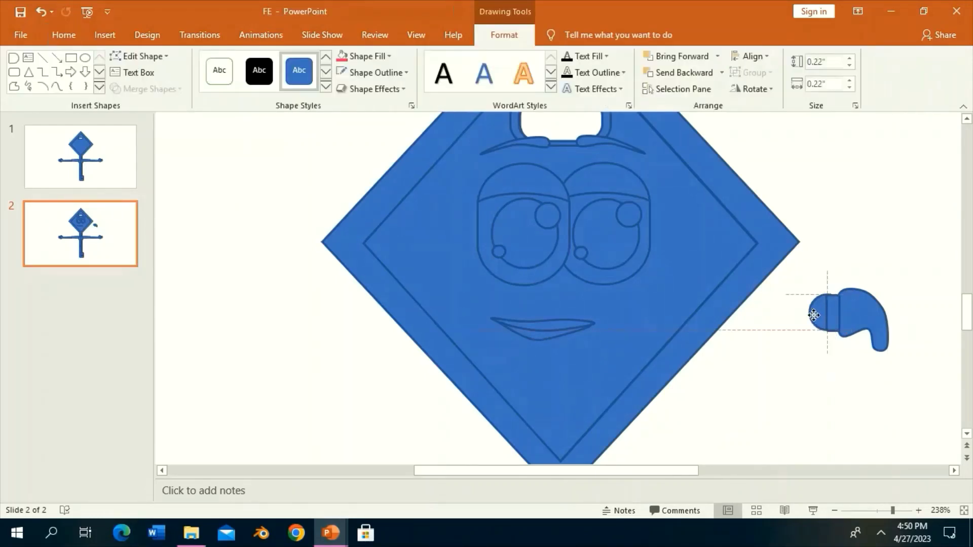
{"action": "left_click", "coordinate": [776, 284]}
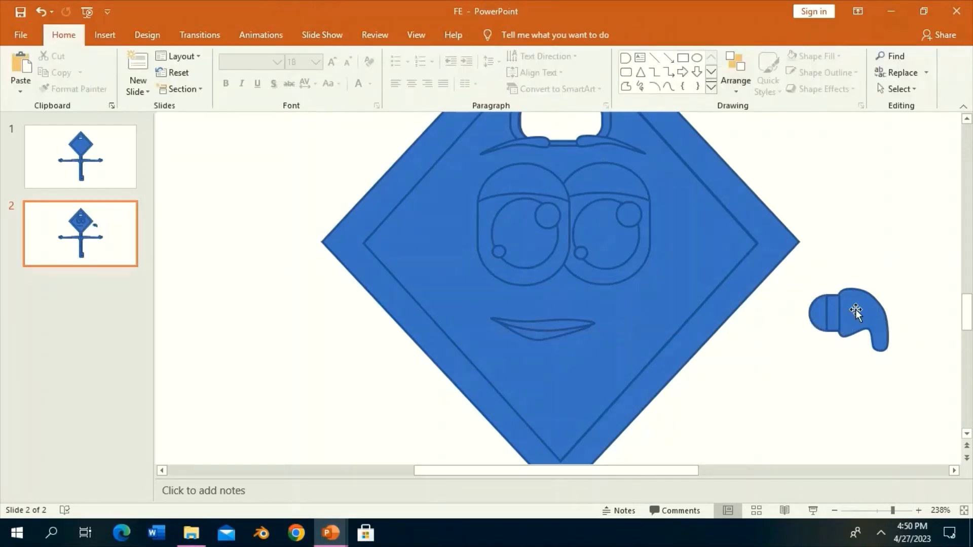
Add a small rectangle at the ear's bottom tip and edit the ear outline's points.
{"action": "left_click", "coordinate": [626, 75]}
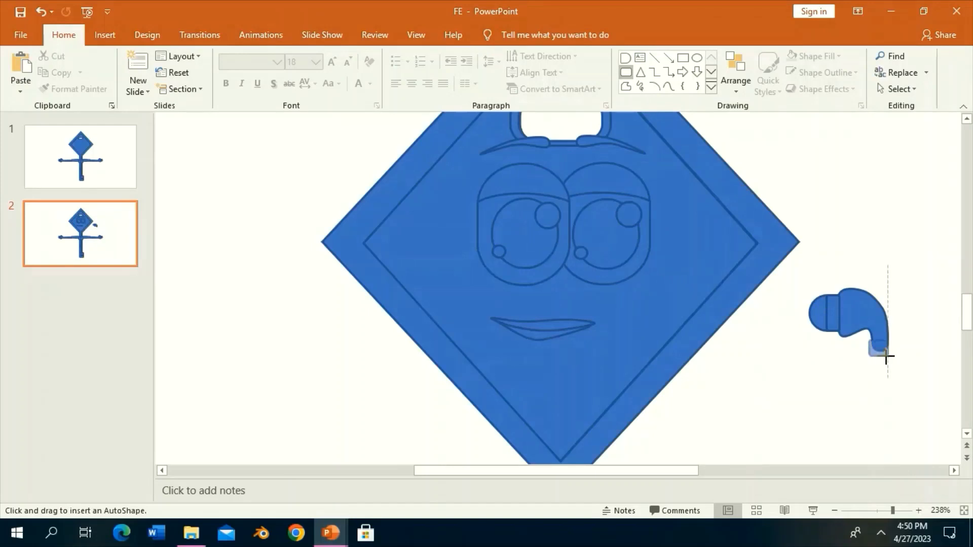
{"action": "left_click_drag", "start_coordinate": [886, 357], "coordinate": [887, 357]}
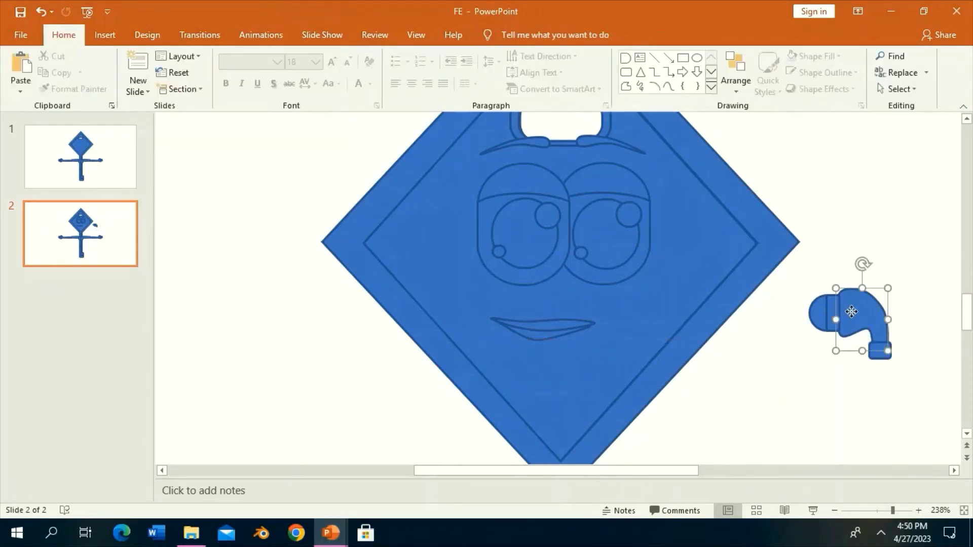
{"action": "left_click", "coordinate": [851, 309]}
{"action": "left_click", "coordinate": [139, 56]}
{"action": "left_click", "coordinate": [144, 83]}
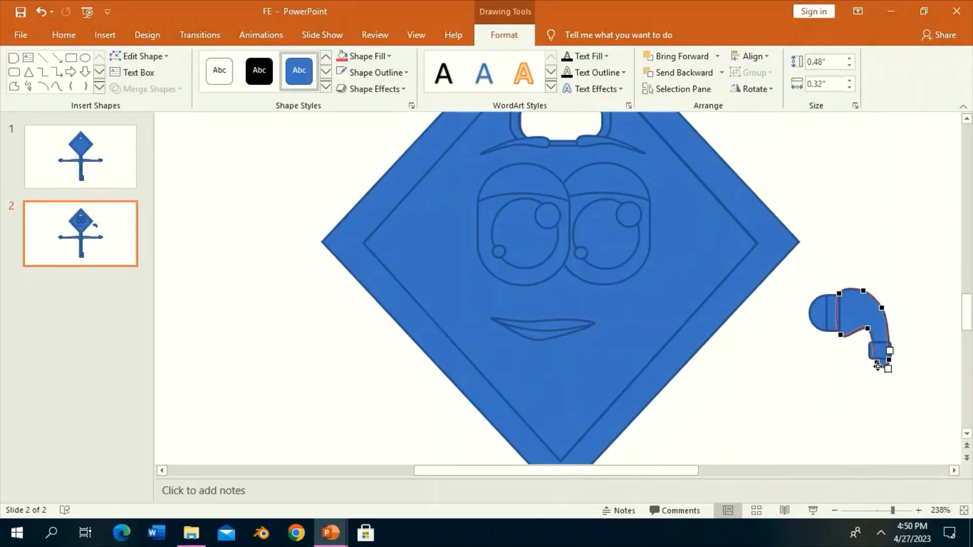
{"action": "left_click", "coordinate": [892, 416]}
Add a tiny oval on top of the ear and group all the ear parts.
{"action": "left_click", "coordinate": [882, 359]}
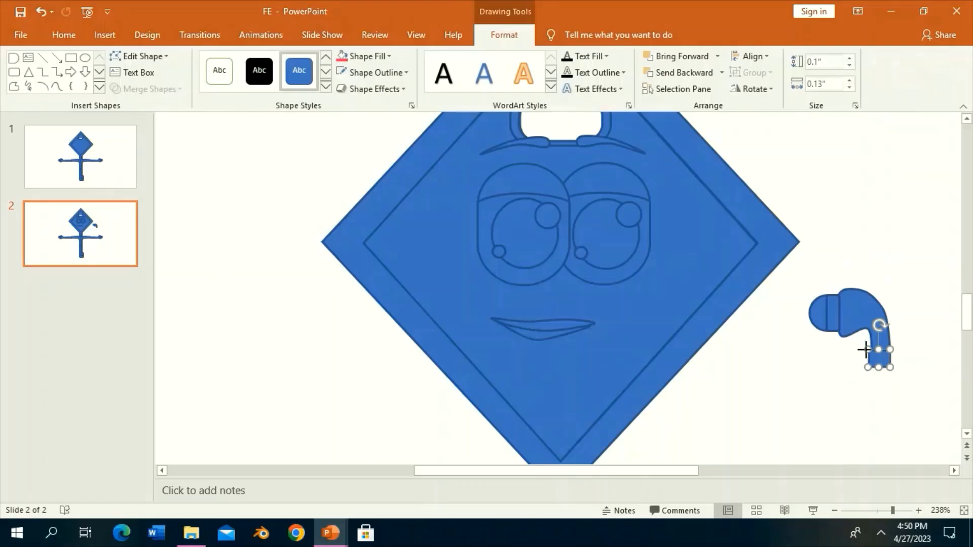
{"action": "left_click", "coordinate": [884, 375]}
{"action": "left_click", "coordinate": [880, 360]}
{"action": "left_click", "coordinate": [926, 392]}
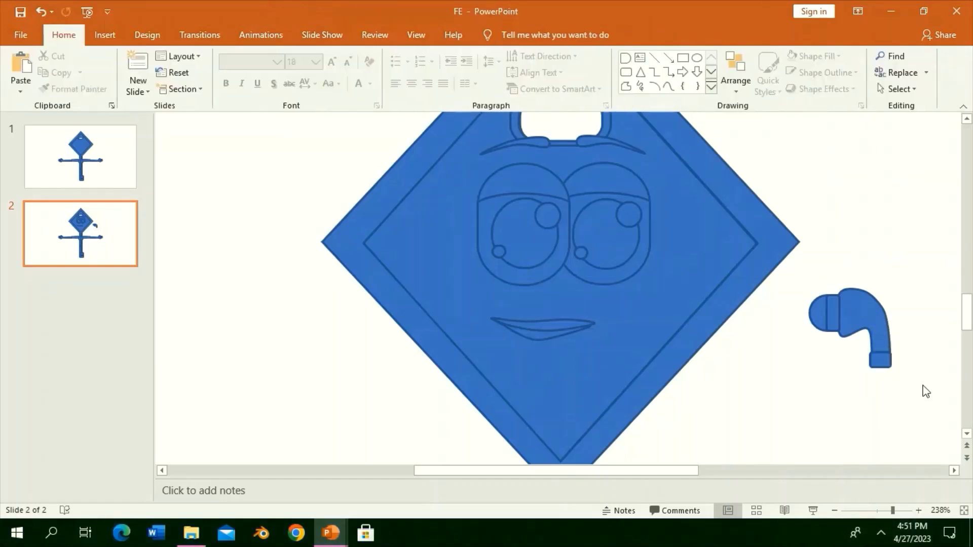
{"action": "left_click_drag", "start_coordinate": [871, 301], "coordinate": [876, 295]}
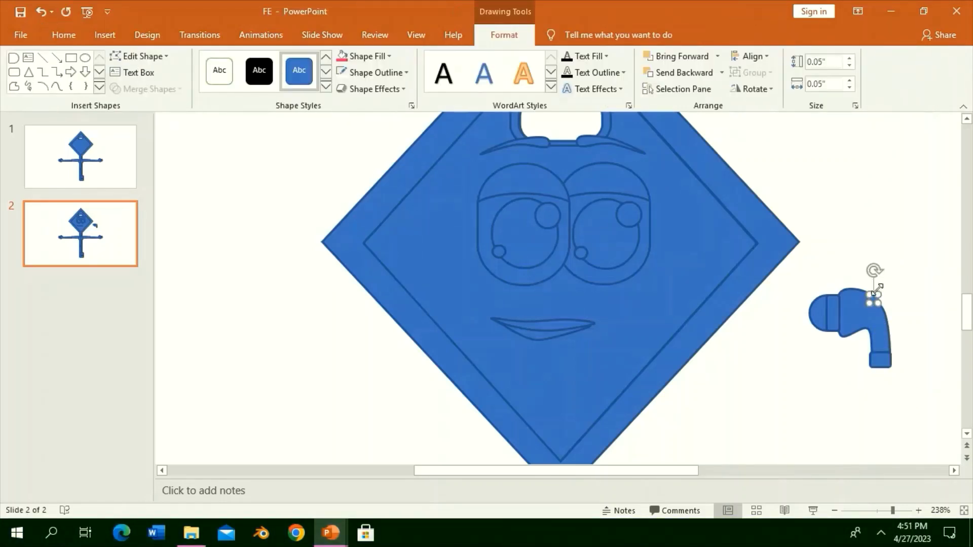
{"action": "left_click_drag", "start_coordinate": [924, 397], "coordinate": [803, 257]}
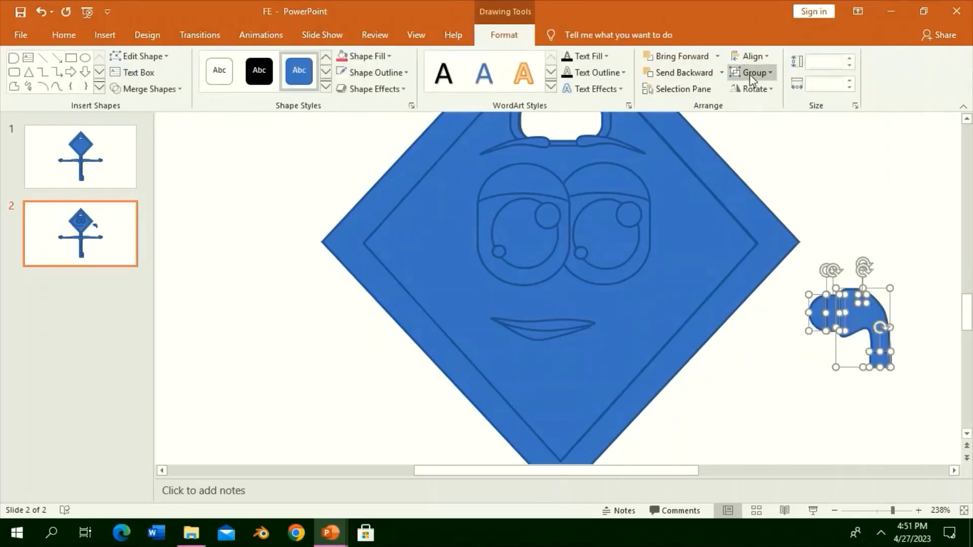
{"action": "key", "text": "ctrl+g"}
Shrink the ear group to 0.2" by 0.19" and rotate it onto the diamond's right corner.
{"action": "left_click_drag", "start_coordinate": [893, 370], "coordinate": [844, 326]}
{"action": "left_click_drag", "start_coordinate": [802, 277], "coordinate": [750, 239]}
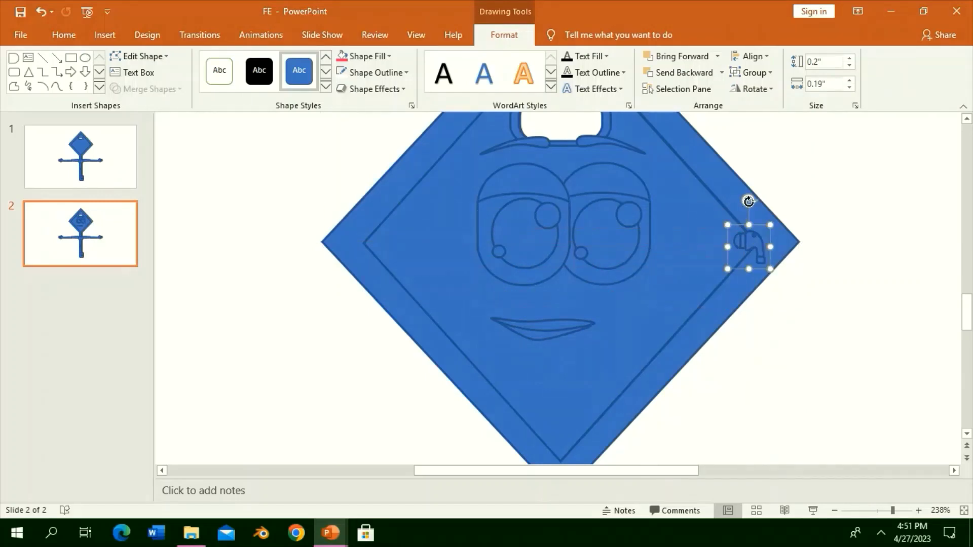
{"action": "mouse_move", "coordinate": [748, 201]}
{"action": "left_mouse_down"}
{"action": "mouse_move", "coordinate": [773, 224]}
{"action": "mouse_move", "coordinate": [789, 220]}
{"action": "mouse_move", "coordinate": [759, 244]}
{"action": "left_mouse_up"}
Put the mouth shape into Edit Points and reshape its outline.
{"action": "left_click", "coordinate": [566, 327]}
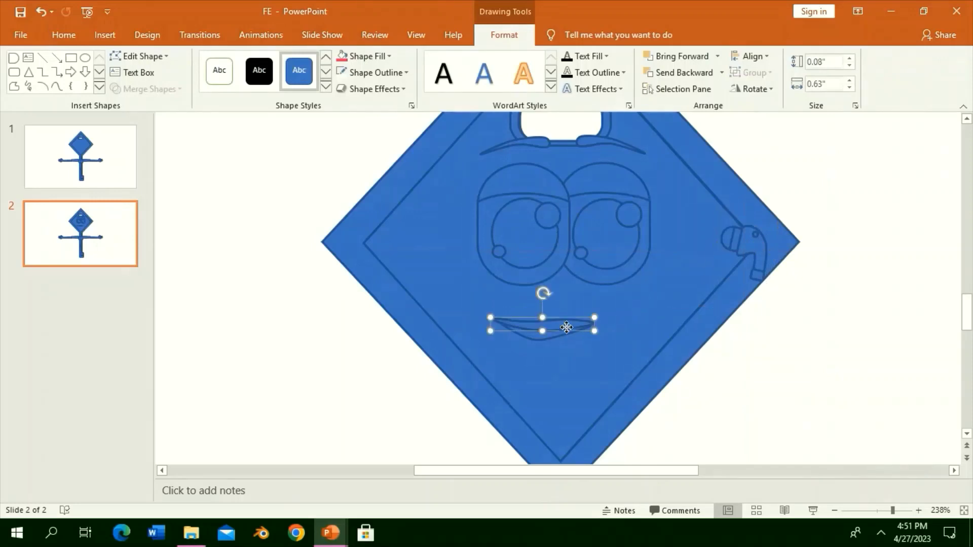
{"action": "left_click", "coordinate": [138, 56]}
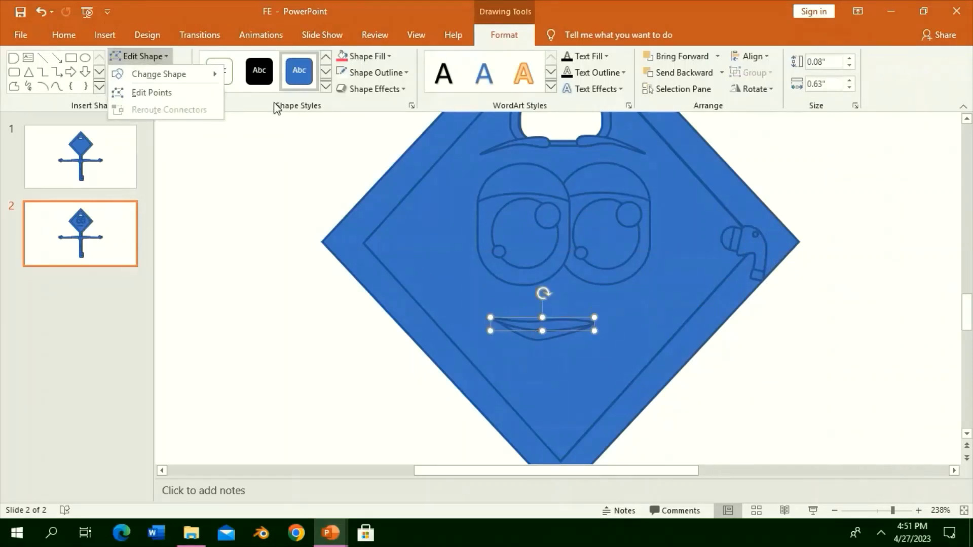
{"action": "left_click", "coordinate": [147, 152]}
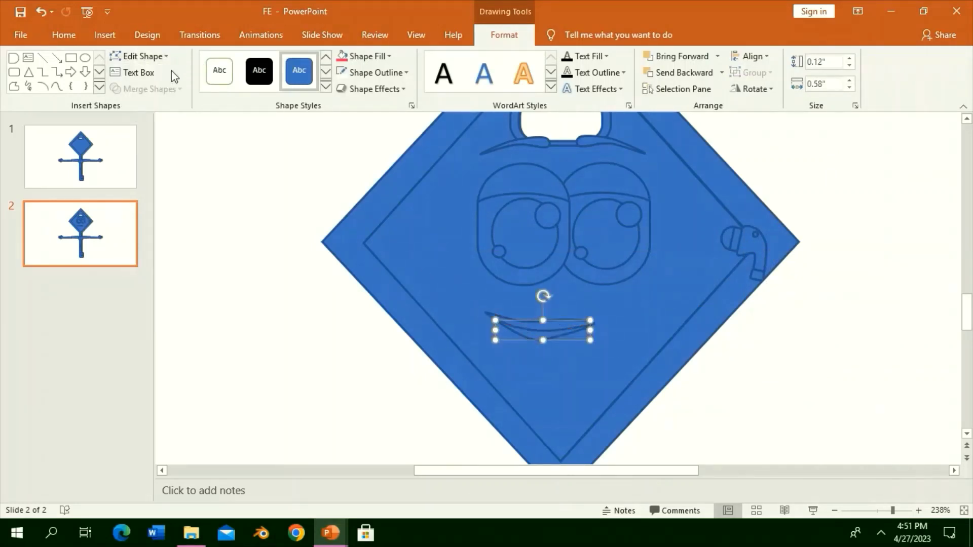
{"action": "left_click", "coordinate": [138, 56]}
{"action": "left_click", "coordinate": [147, 87]}
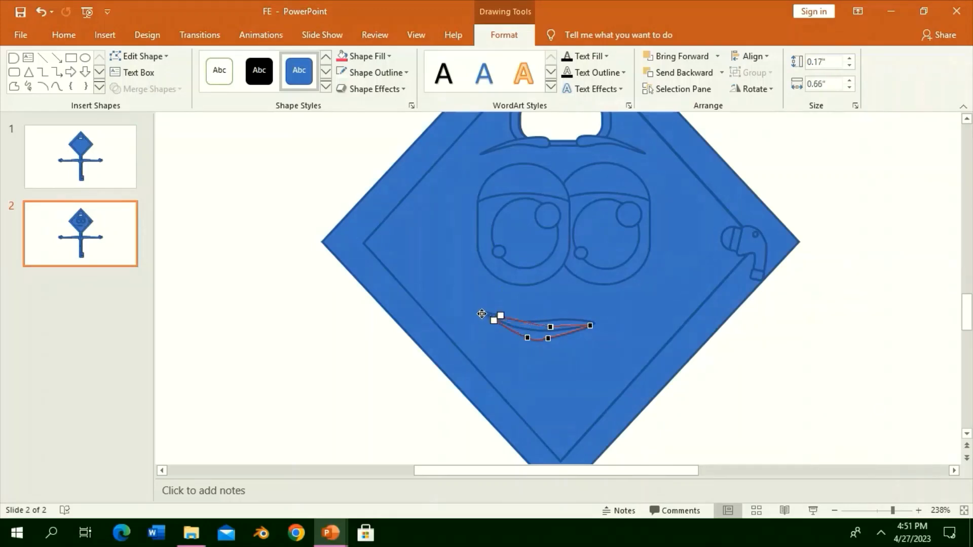
{"action": "scroll", "coordinate": [481, 314], "scroll_direction": "up", "scroll_amount": 3}
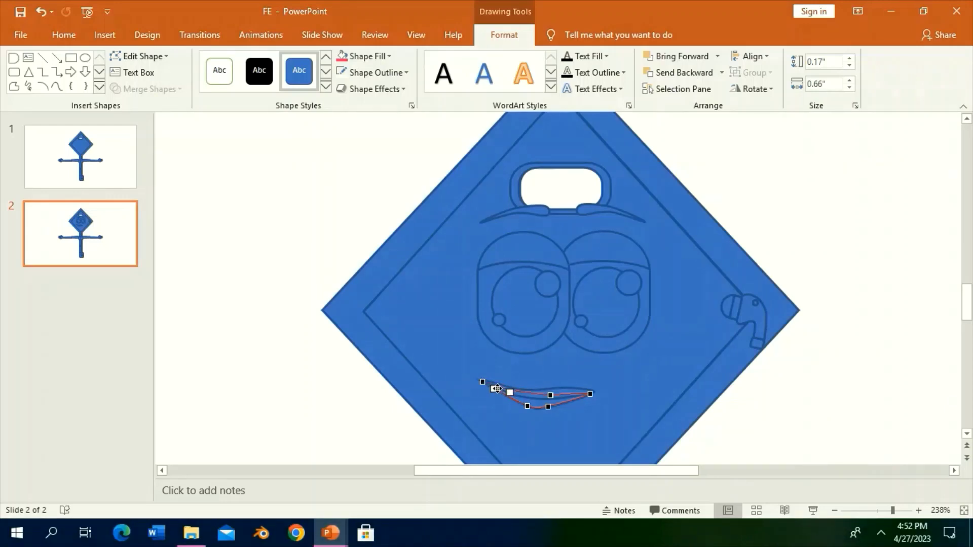
{"action": "left_click", "coordinate": [532, 383]}
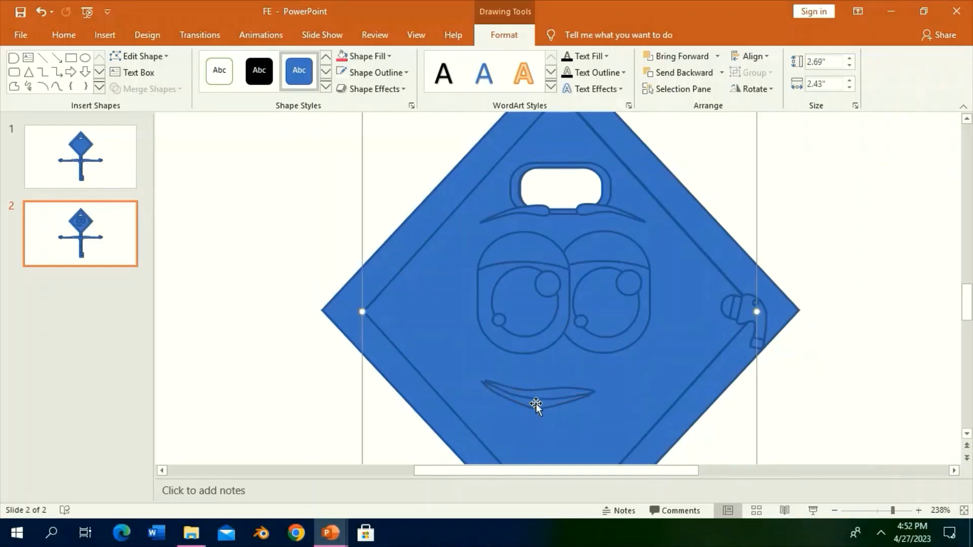
Refine the mouth's points into a thin smile with a sharper left tip.
{"action": "left_click", "coordinate": [535, 406]}
{"action": "left_click", "coordinate": [141, 56]}
{"action": "left_click", "coordinate": [163, 93]}
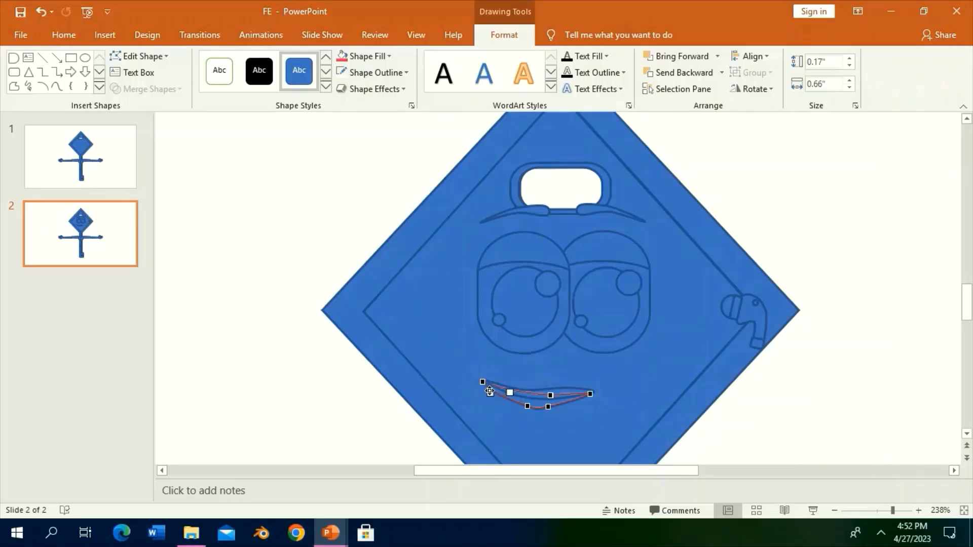
{"action": "left_click", "coordinate": [505, 408]}
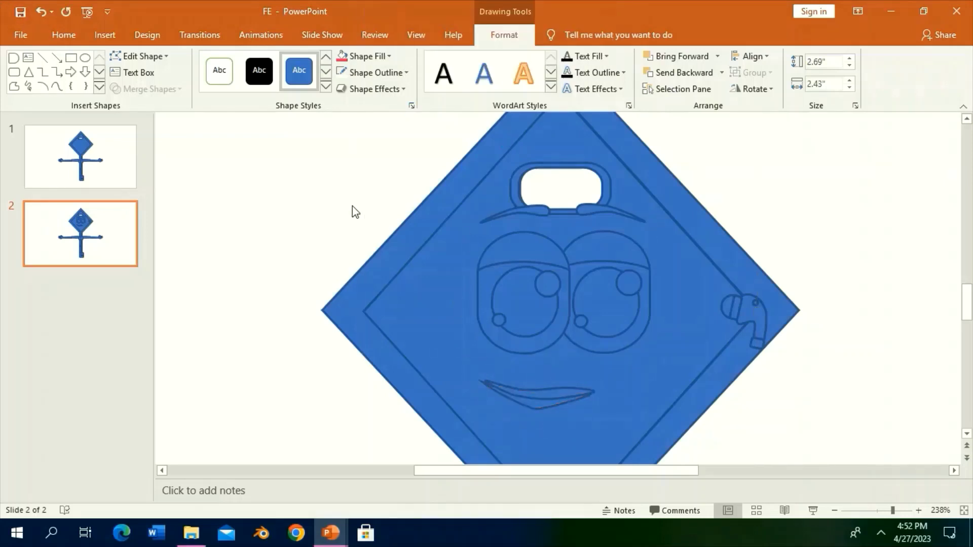
{"action": "left_click", "coordinate": [352, 206]}
{"action": "left_click", "coordinate": [758, 105]}
{"action": "left_click", "coordinate": [782, 353]}
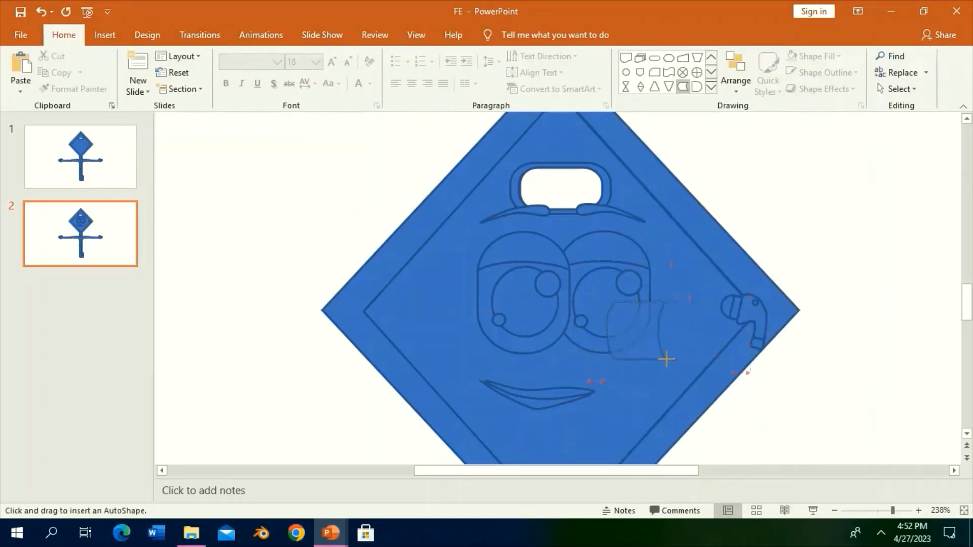
Draw a Flowchart Delay lens over the eye.
{"action": "left_click_drag", "start_coordinate": [666, 358], "coordinate": [667, 359]}
{"action": "key", "text": "ctrl+z"}
{"action": "left_click", "coordinate": [640, 57]}
{"action": "left_click_drag", "start_coordinate": [594, 296], "coordinate": [669, 369]}
{"action": "mouse_move", "coordinate": [629, 270]}
{"action": "left_mouse_down"}
{"action": "mouse_move", "coordinate": [678, 332]}
{"action": "mouse_move", "coordinate": [615, 324]}
{"action": "mouse_move", "coordinate": [659, 327]}
{"action": "mouse_move", "coordinate": [614, 294]}
{"action": "mouse_move", "coordinate": [644, 316]}
{"action": "mouse_move", "coordinate": [511, 319]}
{"action": "left_mouse_up"}
{"action": "key", "text": "ctrl+z"}
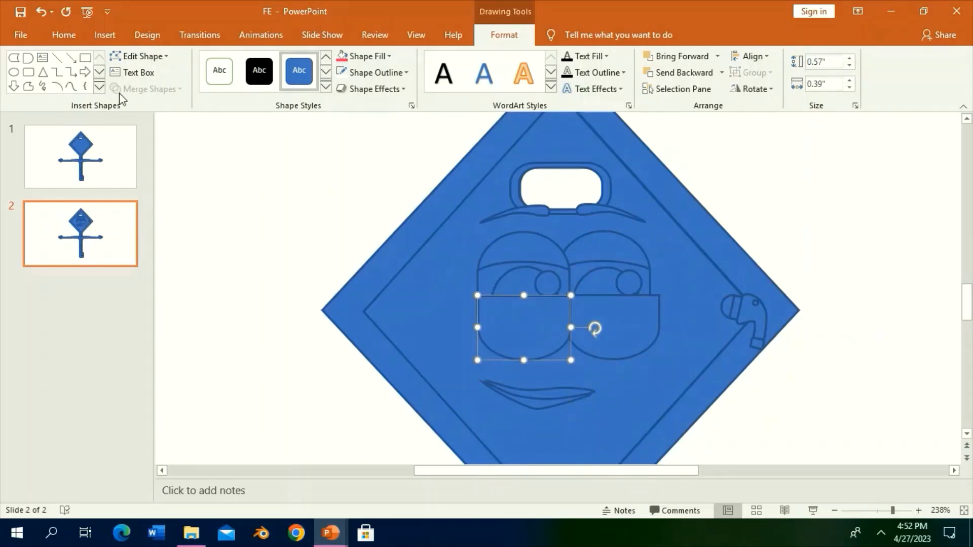
Draw a thin rectangle strap left of the lenses, tilted toward the lens.
{"action": "left_click", "coordinate": [85, 57]}
{"action": "left_click_drag", "start_coordinate": [245, 204], "coordinate": [361, 212]}
{"action": "mouse_move", "coordinate": [303, 191]}
{"action": "left_mouse_down"}
{"action": "mouse_move", "coordinate": [319, 188]}
{"action": "mouse_move", "coordinate": [446, 288]}
{"action": "mouse_move", "coordinate": [370, 256]}
{"action": "left_mouse_up"}
{"action": "left_click", "coordinate": [326, 257]}
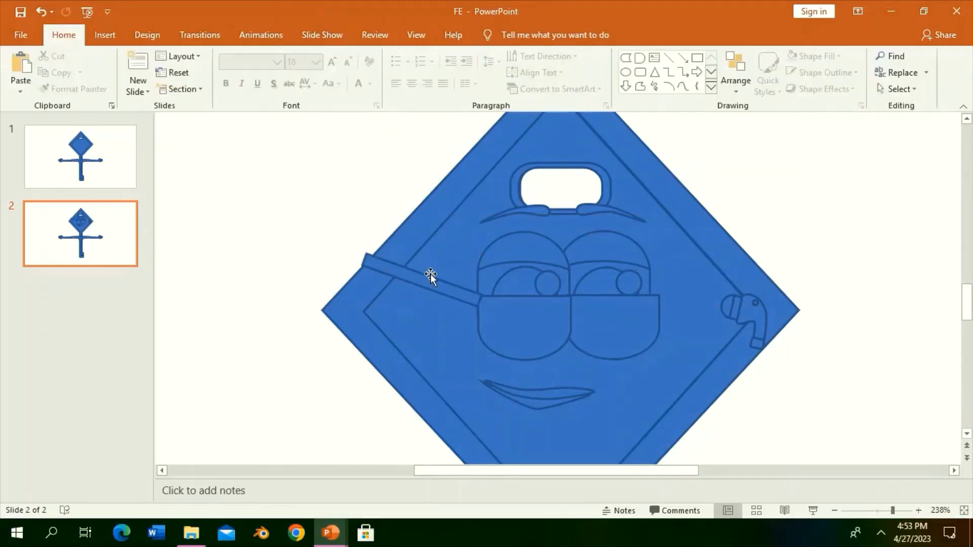
Duplicate the strap, flip it horizontally and place it at the diamond's right edge.
{"action": "left_click", "coordinate": [430, 276]}
{"action": "key", "text": "ctrl+d"}
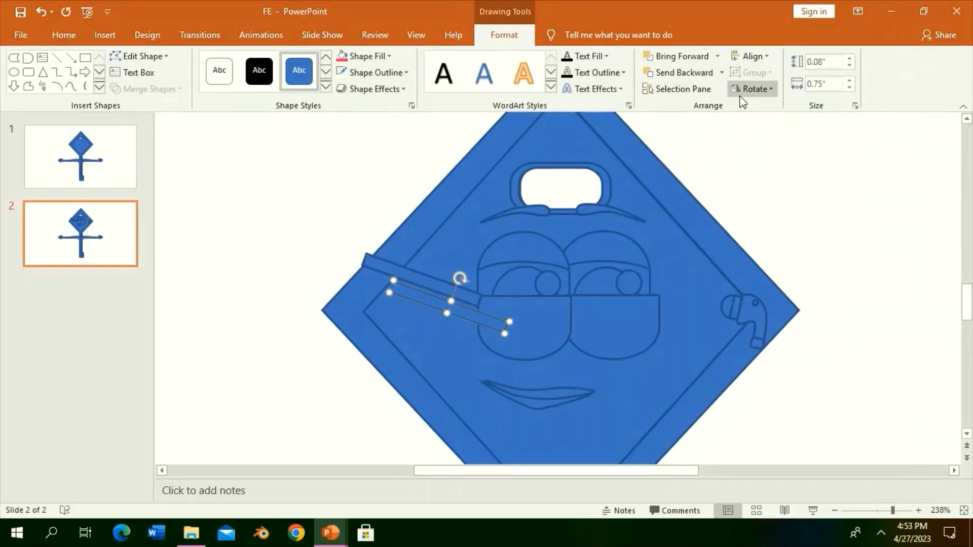
{"action": "left_click", "coordinate": [755, 89]}
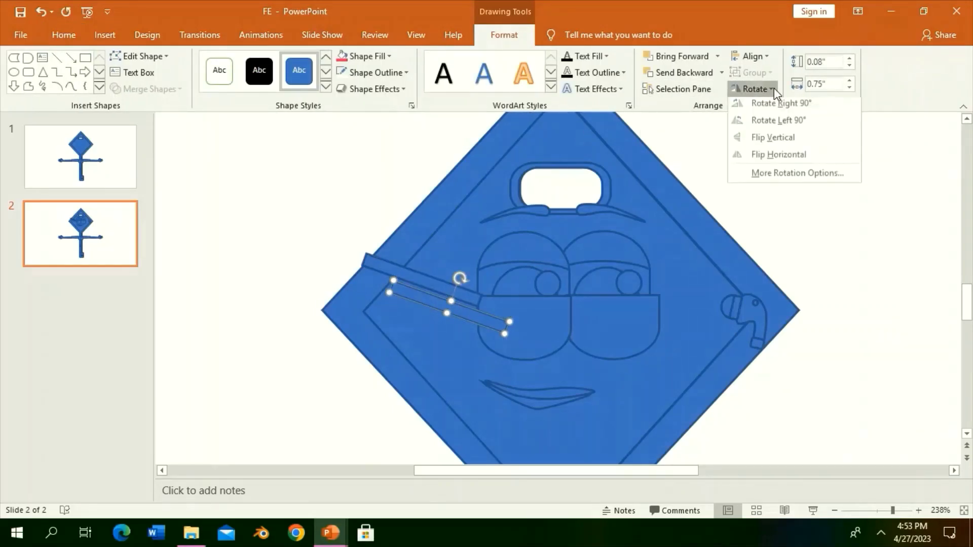
{"action": "left_click", "coordinate": [763, 135]}
{"action": "mouse_move", "coordinate": [504, 288]}
{"action": "left_mouse_down"}
{"action": "mouse_move", "coordinate": [774, 257]}
{"action": "mouse_move", "coordinate": [758, 256]}
{"action": "left_mouse_up"}
Try repositioning the glasses and a lens copy, then undo those moves.
{"action": "left_click", "coordinate": [434, 282], "text": "shift"}
{"action": "left_click_drag", "start_coordinate": [507, 311], "coordinate": [511, 181]}
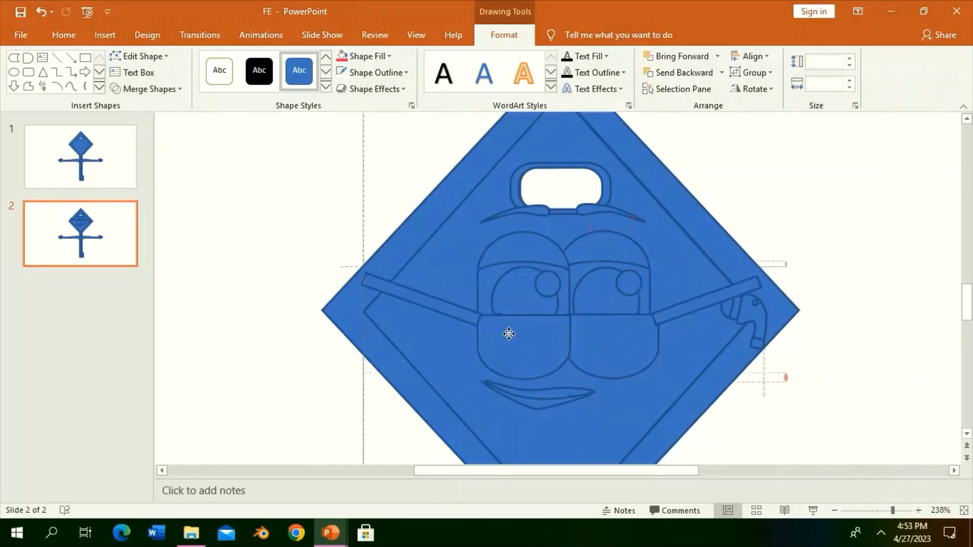
{"action": "key", "text": "ctrl+z"}
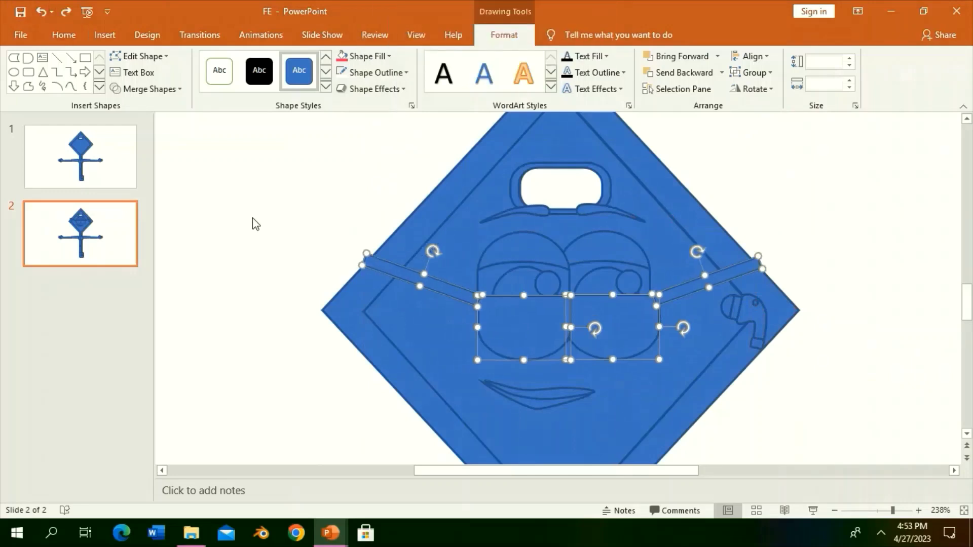
{"action": "key", "text": "ctrl+z"}
{"action": "left_click", "coordinate": [572, 394]}
{"action": "left_click_drag", "start_coordinate": [572, 394], "coordinate": [485, 395]}
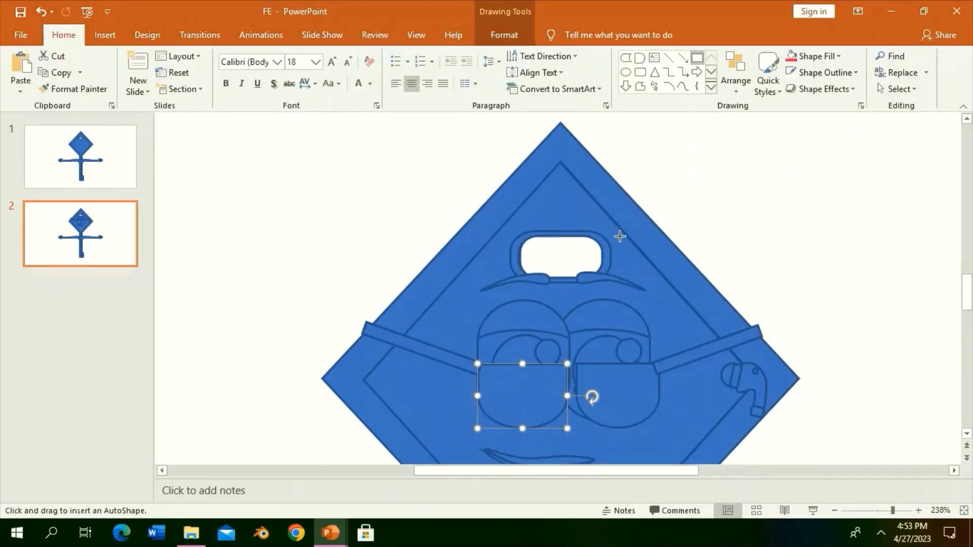
{"action": "key", "text": "ctrl+z"}
{"action": "key", "text": "ctrl+z"}
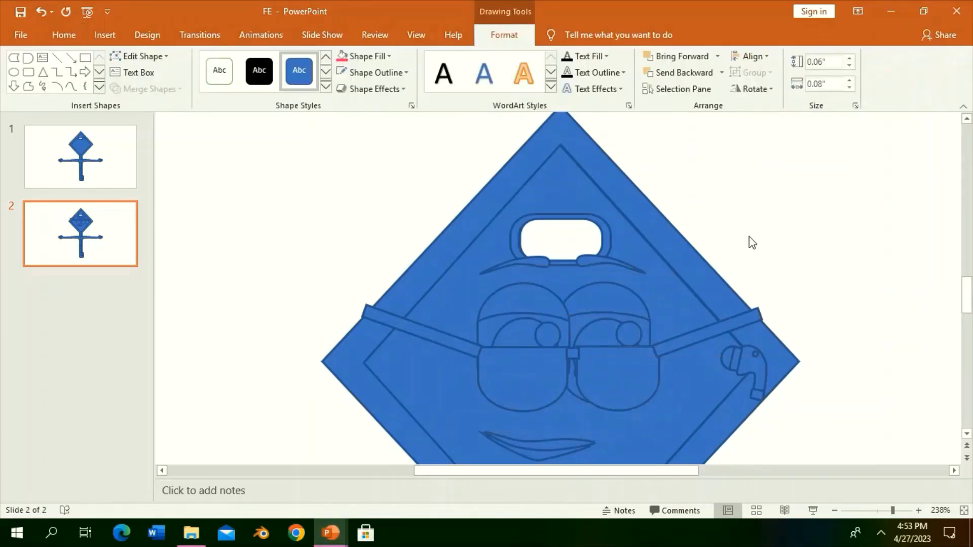
Group both lenses, the bridge and both straps into one piece and save.
{"action": "left_click", "coordinate": [315, 163]}
{"action": "left_click", "coordinate": [587, 375]}
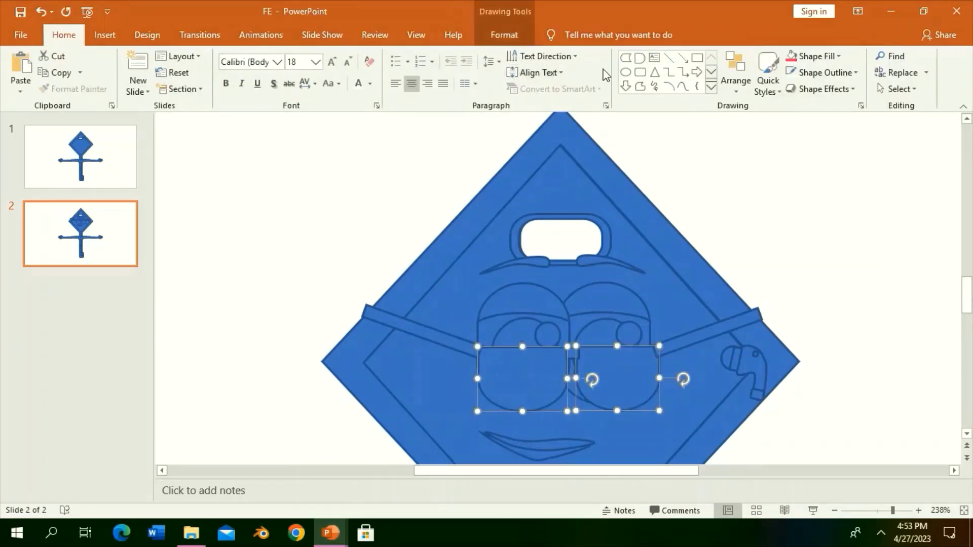
{"action": "left_click", "coordinate": [504, 34]}
{"action": "left_click", "coordinate": [570, 358], "text": "shift"}
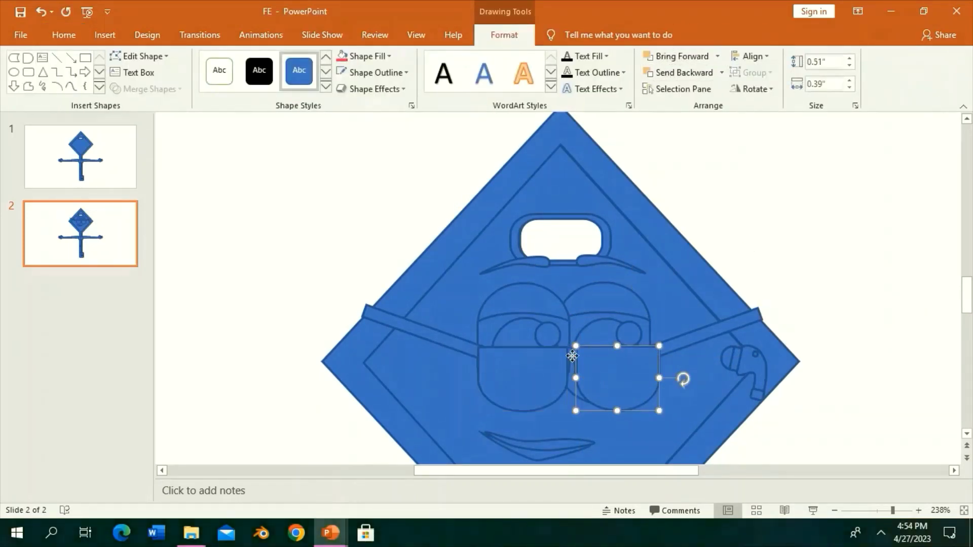
{"action": "left_click", "coordinate": [443, 345], "text": "shift"}
{"action": "left_click", "coordinate": [712, 334], "text": "shift"}
{"action": "left_click", "coordinate": [750, 72]}
{"action": "left_click", "coordinate": [755, 87]}
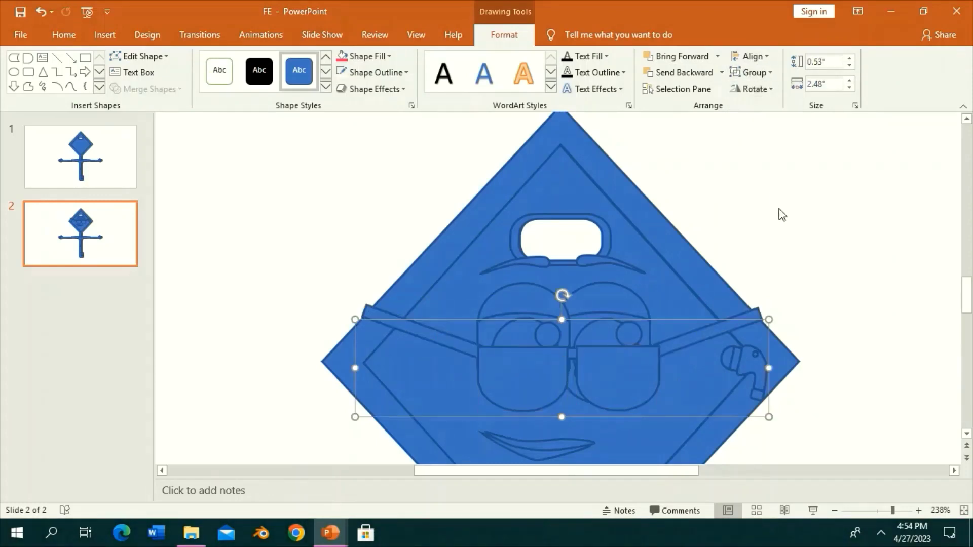
{"action": "left_click", "coordinate": [778, 213]}
{"action": "key", "text": "ctrl+s"}
{"action": "left_click", "coordinate": [860, 511]}
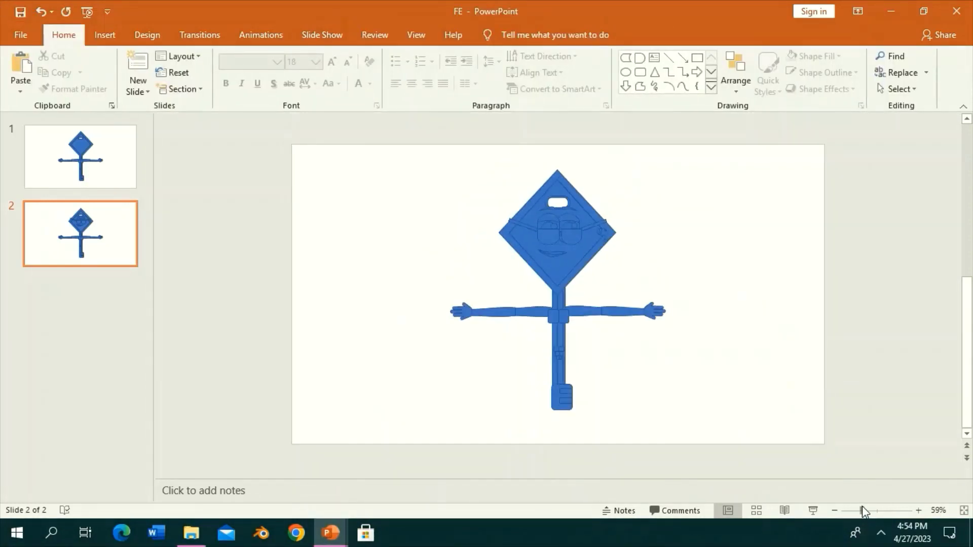
Marquee-select every piece of the figure on slide 3 and apply an Arrange > Group option.
{"action": "left_click", "coordinate": [865, 511]}
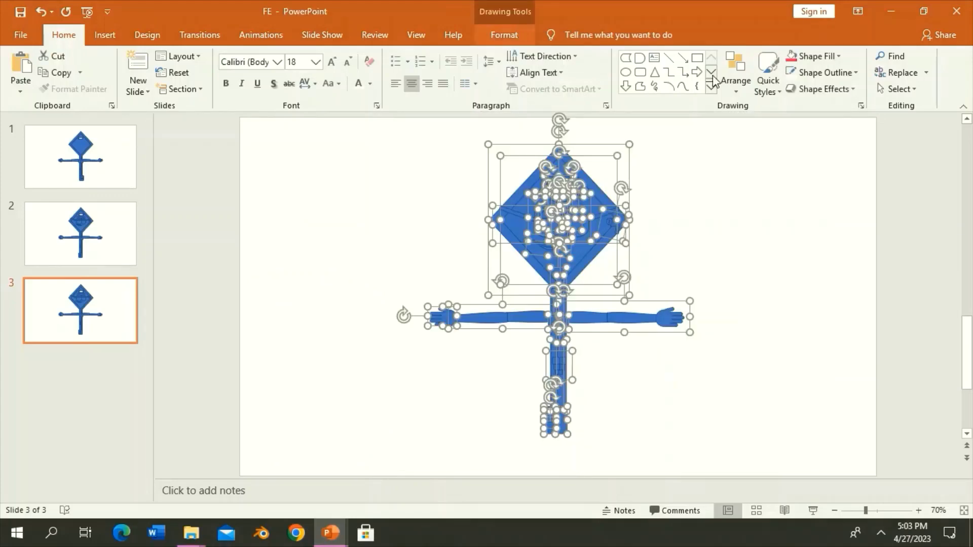
{"action": "left_click", "coordinate": [504, 35]}
{"action": "left_click", "coordinate": [753, 72]}
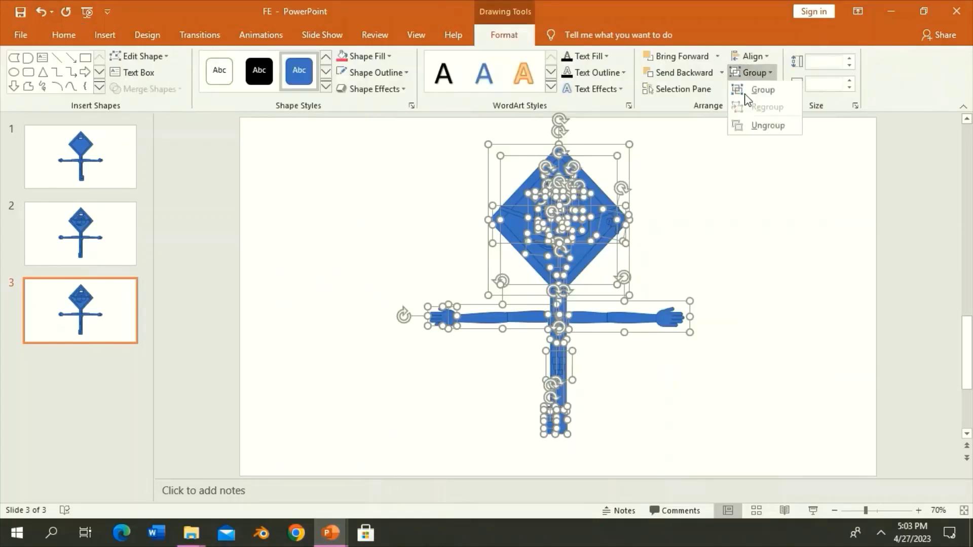
{"action": "left_click", "coordinate": [760, 89]}
{"action": "left_click", "coordinate": [398, 470]}
{"action": "left_click_drag", "start_coordinate": [398, 470], "coordinate": [716, 114]}
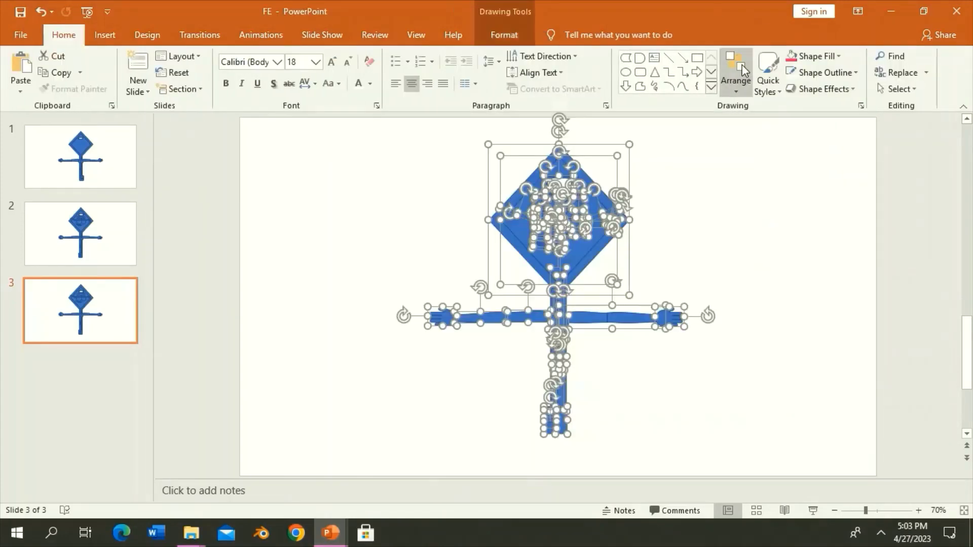
{"action": "left_click", "coordinate": [504, 35]}
{"action": "left_click", "coordinate": [753, 73]}
{"action": "left_click", "coordinate": [767, 126]}
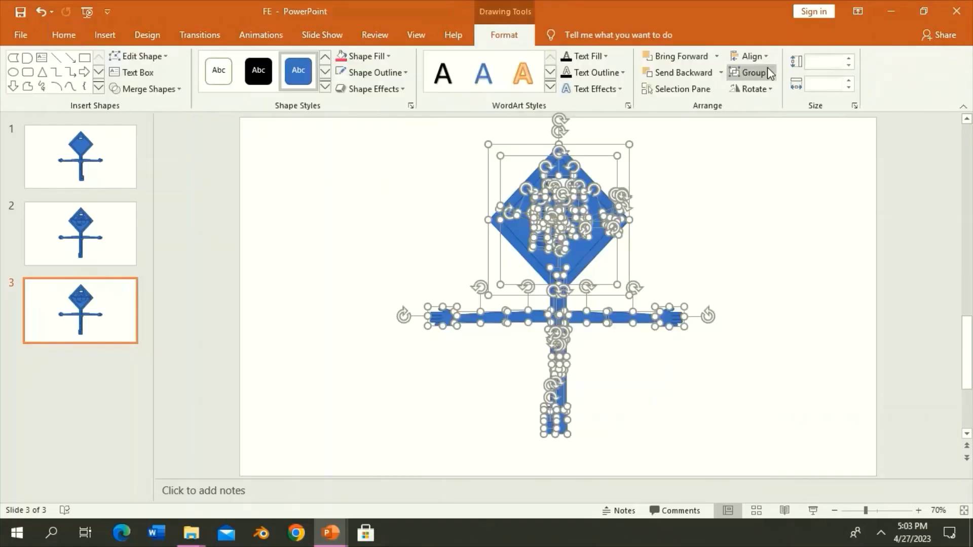
{"action": "left_click", "coordinate": [770, 73]}
{"action": "left_click", "coordinate": [773, 273]}
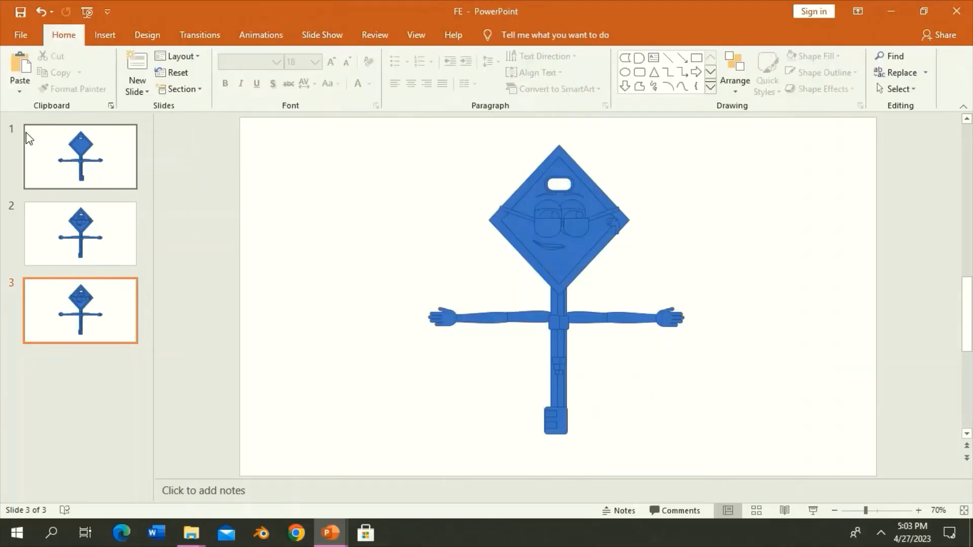
Select the diamond head to change its fill colour.
{"action": "left_click", "coordinate": [601, 259]}
{"action": "left_click", "coordinate": [505, 35]}
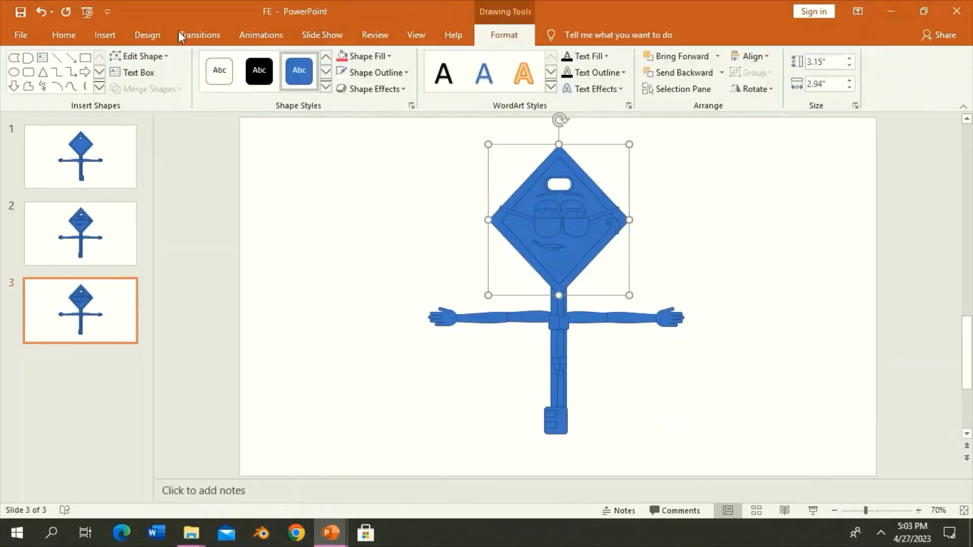
{"action": "left_click", "coordinate": [388, 56]}
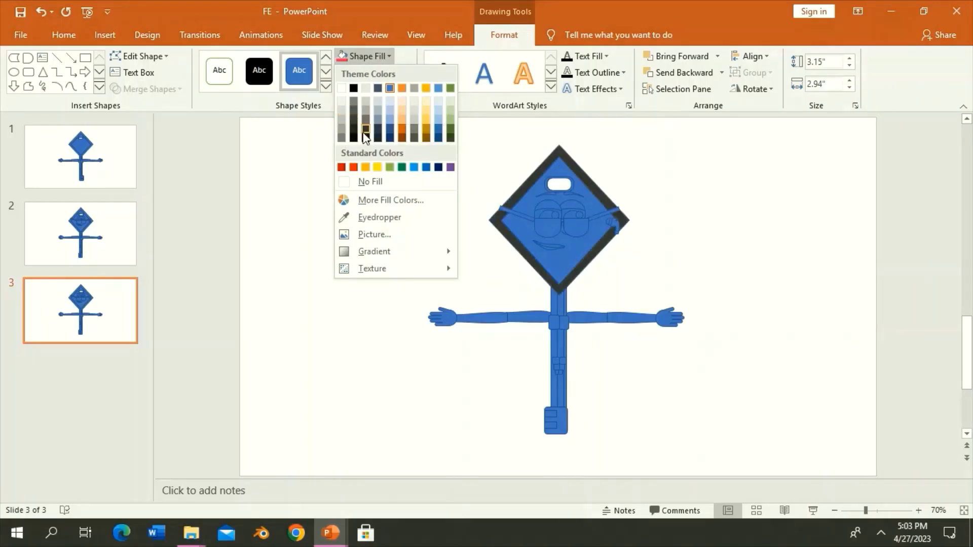
Give the head frame a dark grey gradient with a near-black left stop and a stop at 64%.
{"action": "left_click", "coordinate": [353, 112]}
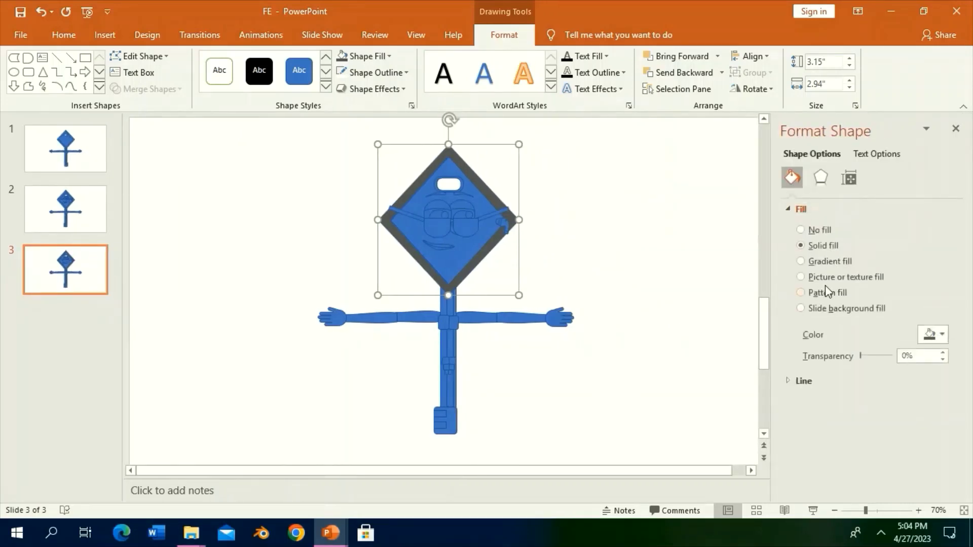
{"action": "left_click", "coordinate": [844, 262]}
{"action": "scroll", "coordinate": [876, 451], "scroll_direction": "down", "scroll_amount": 1}
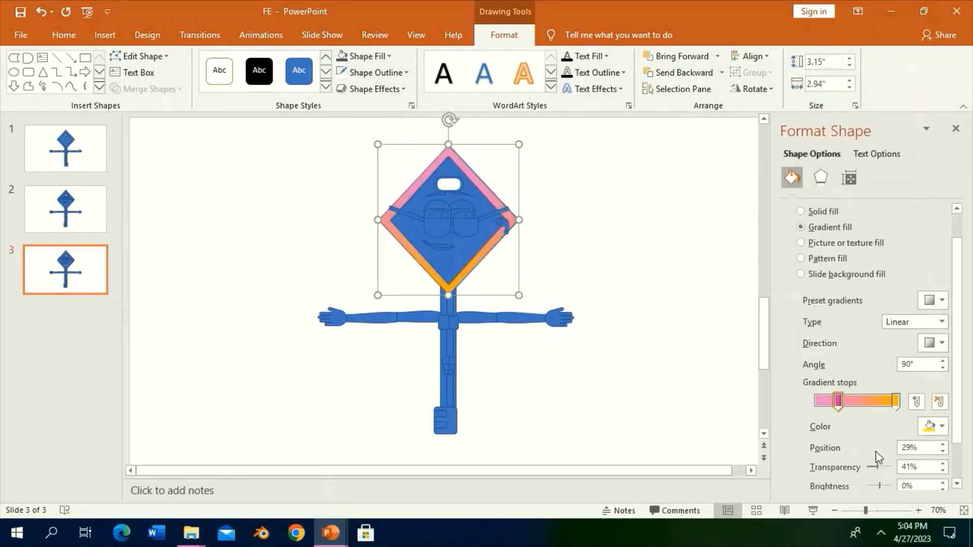
{"action": "left_click", "coordinate": [931, 425]}
{"action": "left_click", "coordinate": [876, 352]}
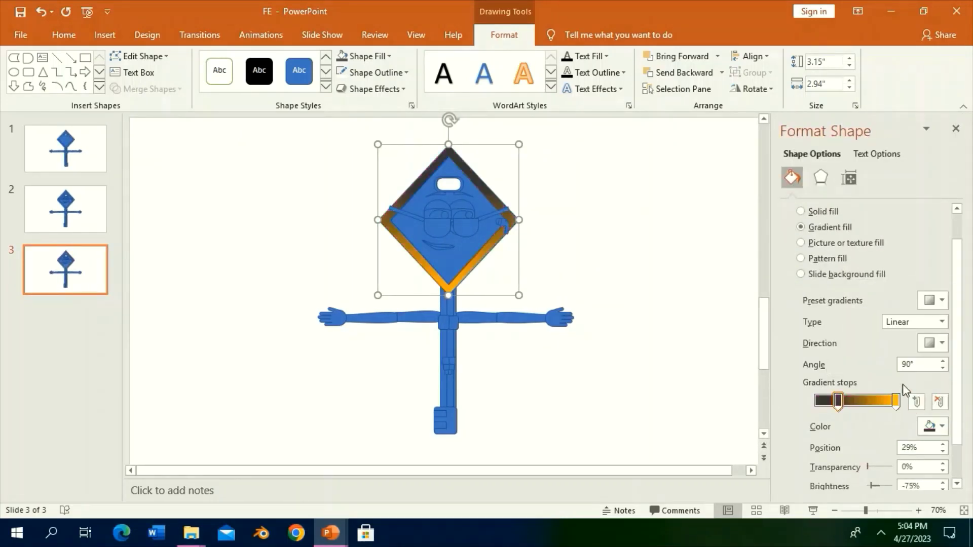
{"action": "left_click", "coordinate": [896, 401]}
{"action": "left_click", "coordinate": [931, 426]}
{"action": "left_click", "coordinate": [859, 337]}
{"action": "left_click_drag", "start_coordinate": [895, 402], "coordinate": [867, 403]}
Set grey and dark stop colours and a diagonal 225° gradient direction.
{"action": "left_click", "coordinate": [935, 427]}
{"action": "left_click", "coordinate": [859, 331]}
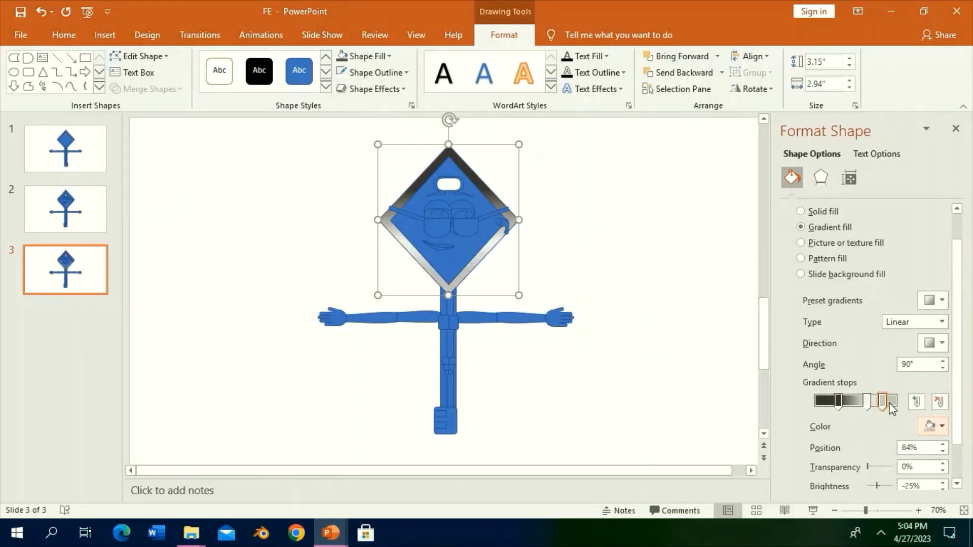
{"action": "left_click", "coordinate": [935, 427]}
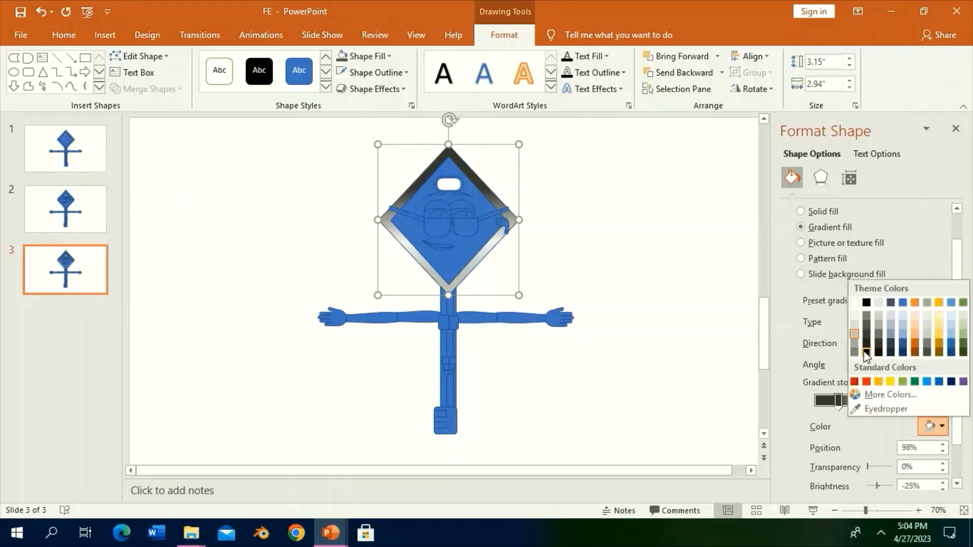
{"action": "left_click", "coordinate": [868, 318]}
{"action": "mouse_move", "coordinate": [838, 401]}
{"action": "left_mouse_down"}
{"action": "mouse_move", "coordinate": [831, 405]}
{"action": "mouse_move", "coordinate": [865, 406]}
{"action": "left_mouse_up"}
{"action": "left_click", "coordinate": [940, 343]}
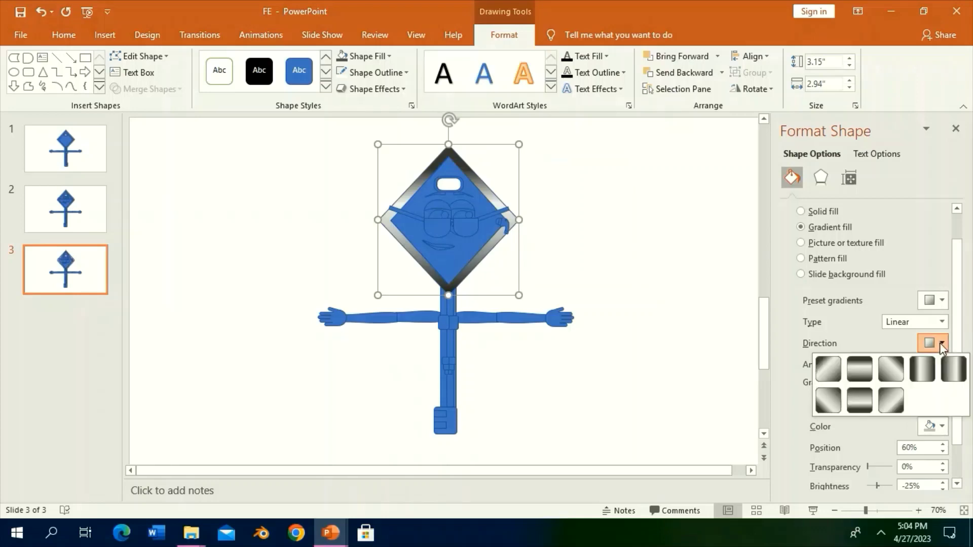
{"action": "left_click", "coordinate": [890, 400]}
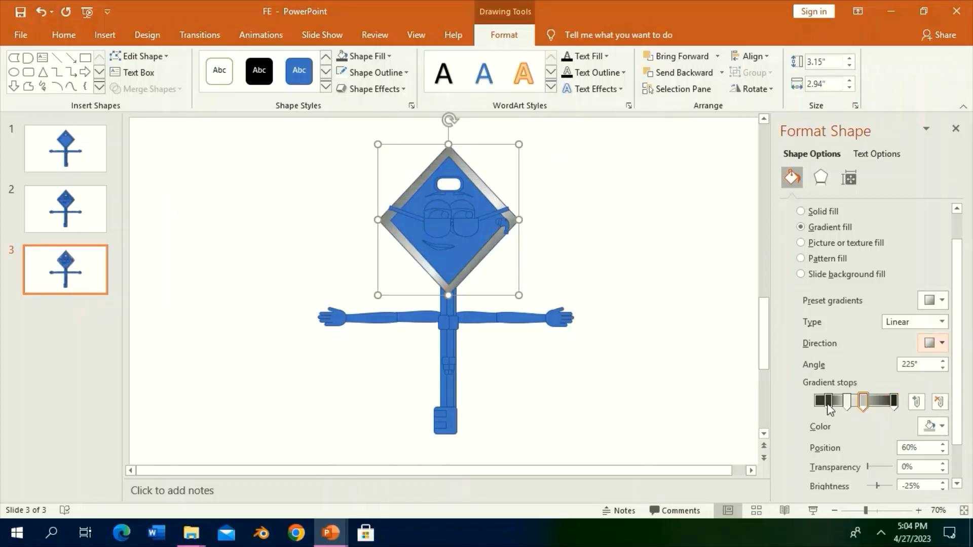
Move the dark stop to 25%, a light stop to the middle, and darken the 76% stop.
{"action": "left_click_drag", "start_coordinate": [827, 403], "coordinate": [882, 412]}
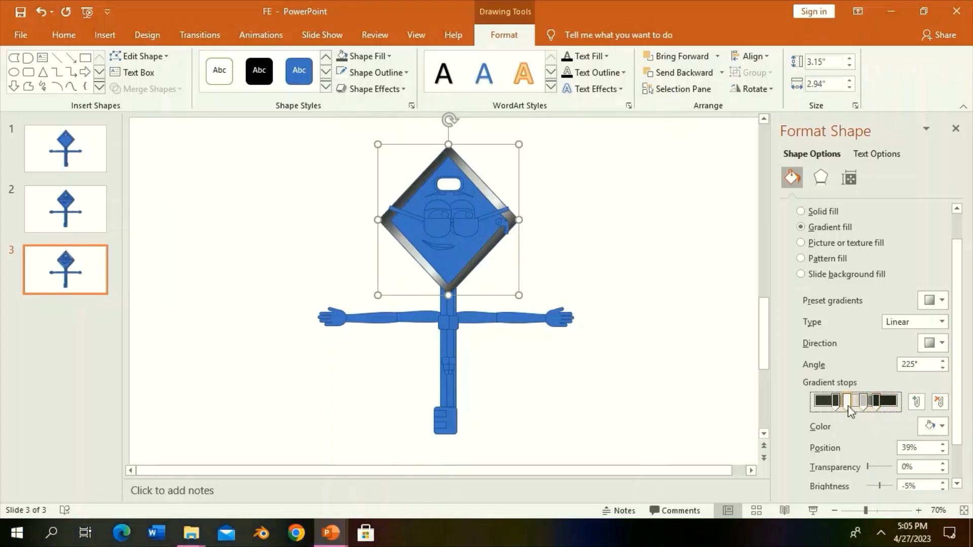
{"action": "mouse_move", "coordinate": [846, 403]}
{"action": "left_mouse_down"}
{"action": "mouse_move", "coordinate": [860, 409]}
{"action": "mouse_move", "coordinate": [851, 408]}
{"action": "left_mouse_up"}
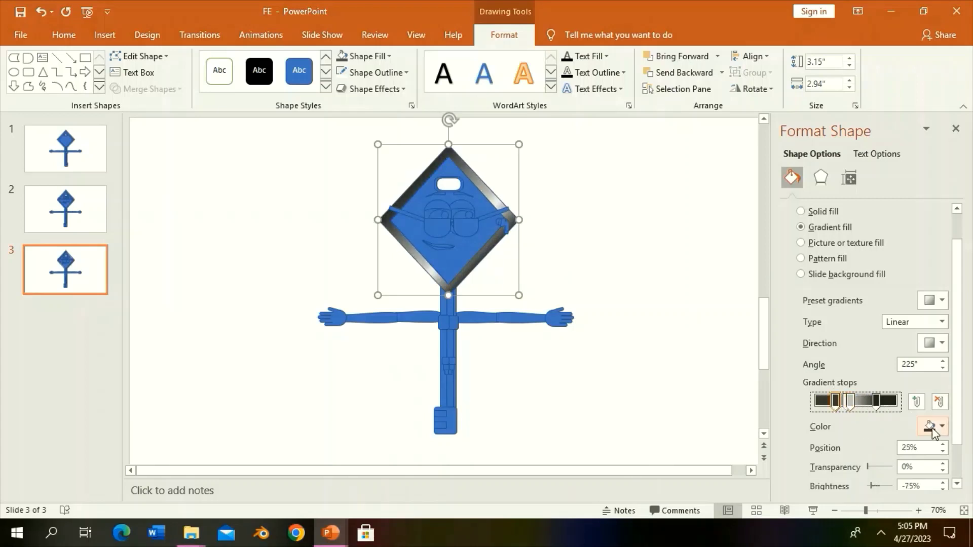
{"action": "left_click", "coordinate": [935, 427]}
{"action": "left_click", "coordinate": [878, 334]}
{"action": "left_click", "coordinate": [876, 401]}
{"action": "left_click", "coordinate": [934, 426]}
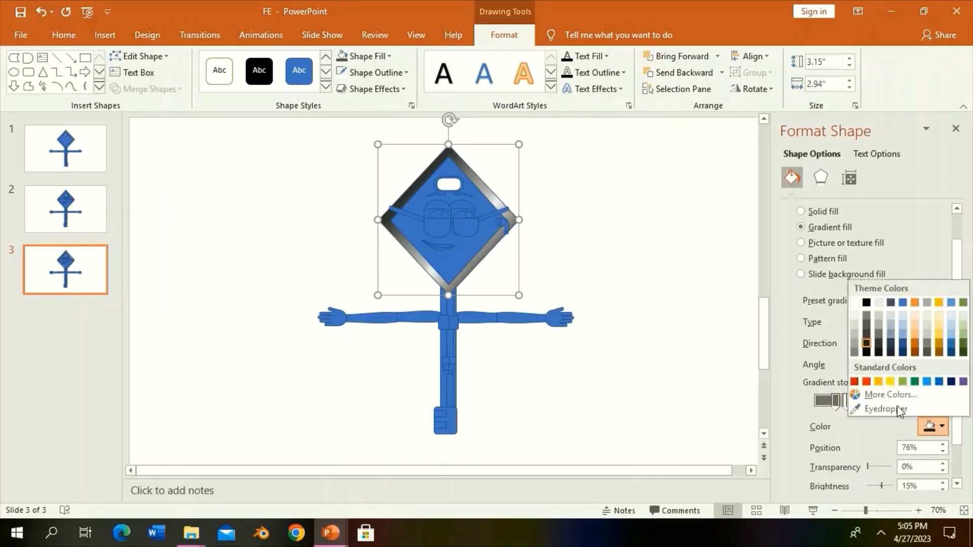
{"action": "left_click", "coordinate": [868, 334]}
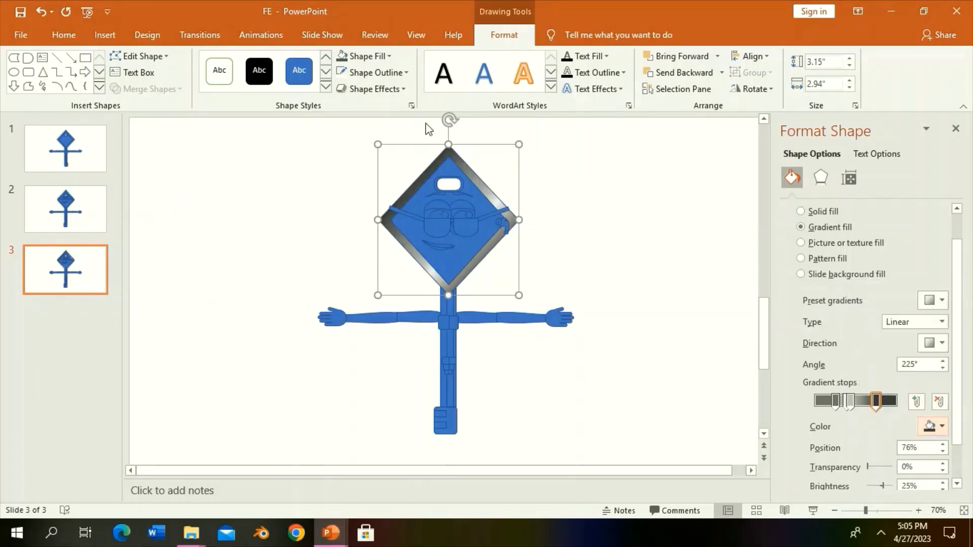
{"action": "left_click", "coordinate": [375, 89]}
{"action": "key", "text": "Escape"}
Fill the inner diamond face with grey.
{"action": "left_click", "coordinate": [371, 89]}
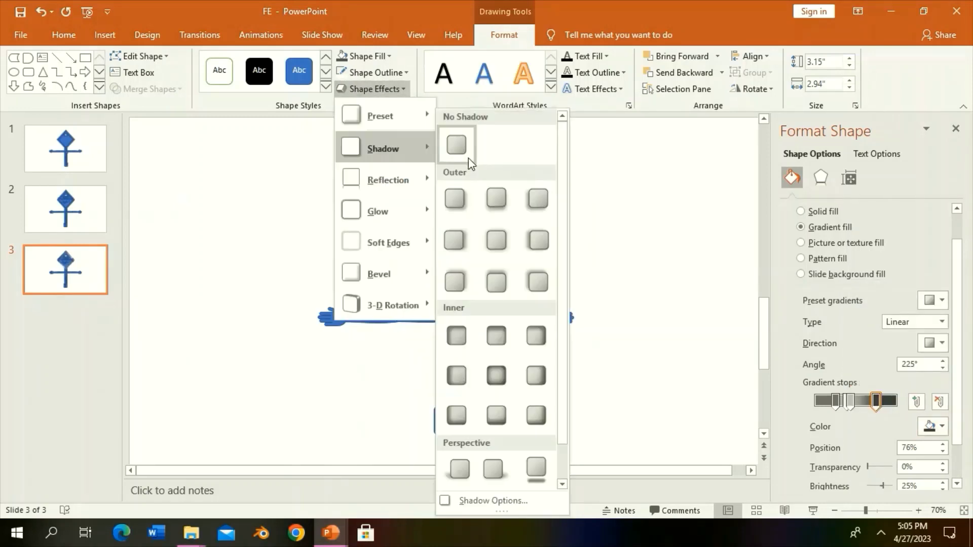
{"action": "left_click", "coordinate": [502, 224]}
{"action": "left_click", "coordinate": [484, 254]}
{"action": "left_click", "coordinate": [484, 254]}
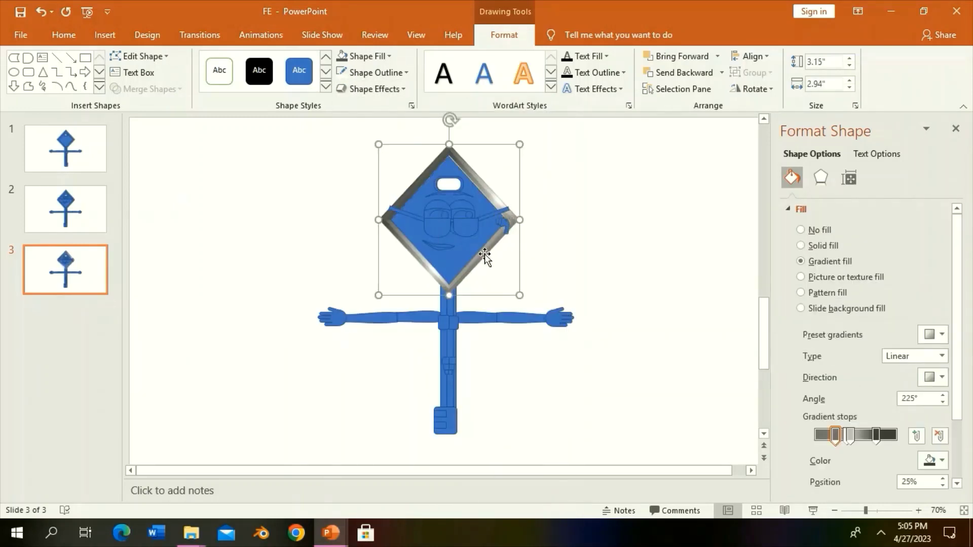
{"action": "left_click", "coordinate": [469, 254]}
{"action": "left_click", "coordinate": [364, 56]}
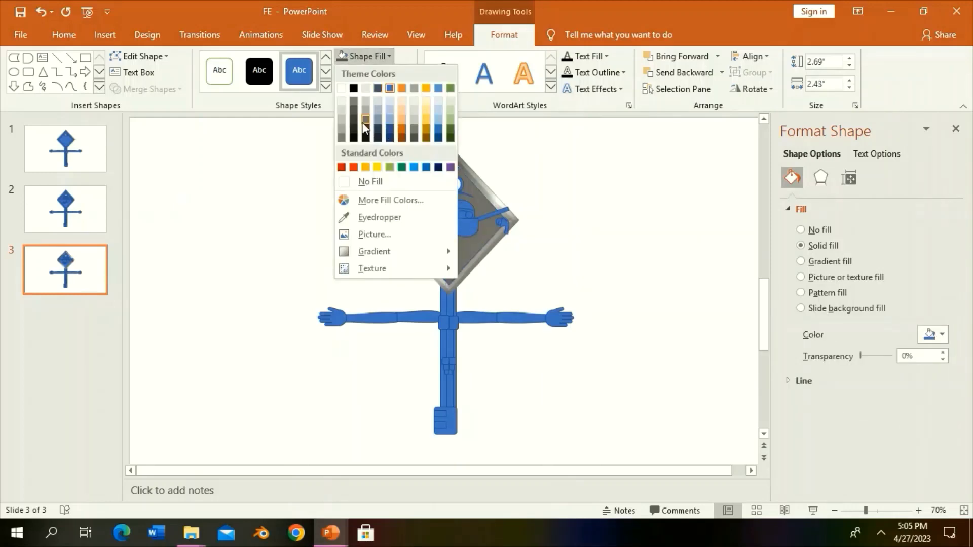
{"action": "left_click", "coordinate": [361, 121]}
{"action": "left_click", "coordinate": [375, 88]}
{"action": "key", "text": "Escape"}
Copy the outer frame's grey gradient formatting with Format Painter.
{"action": "left_click", "coordinate": [375, 89]}
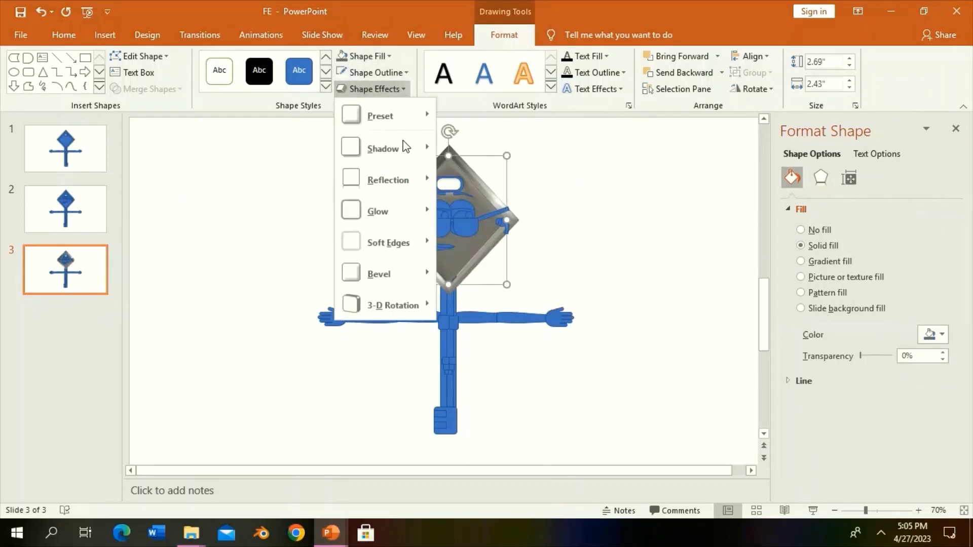
{"action": "left_click", "coordinate": [385, 223]}
{"action": "left_click", "coordinate": [63, 34]}
{"action": "left_click", "coordinate": [73, 89]}
Paint the metallic grey gradient onto the body and foot, and fill one body strip dark.
{"action": "left_click", "coordinate": [446, 343]}
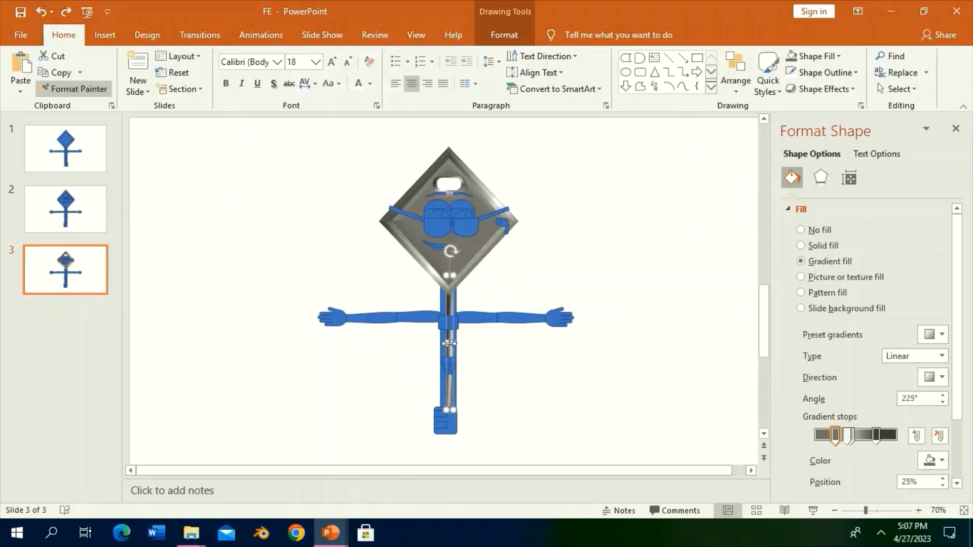
{"action": "left_click", "coordinate": [444, 429]}
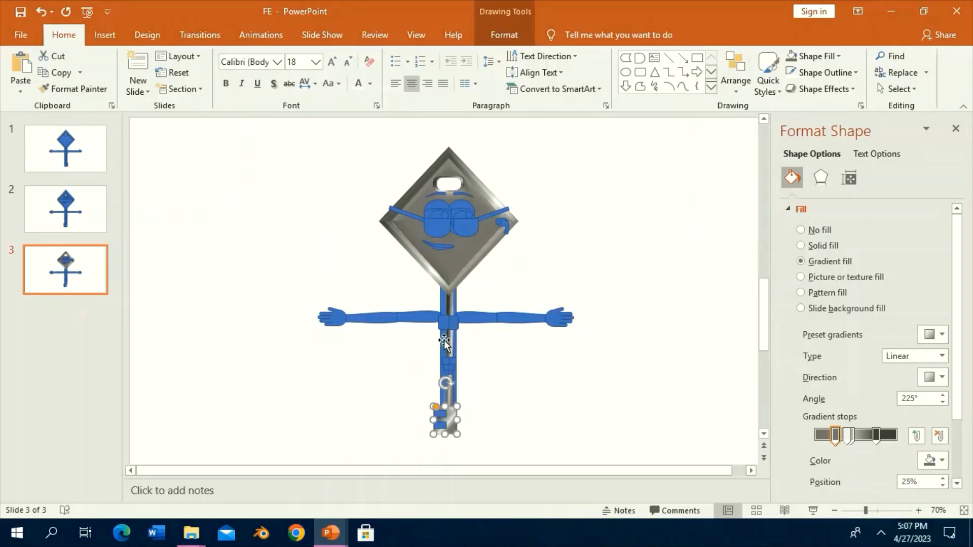
{"action": "left_click", "coordinate": [503, 35]}
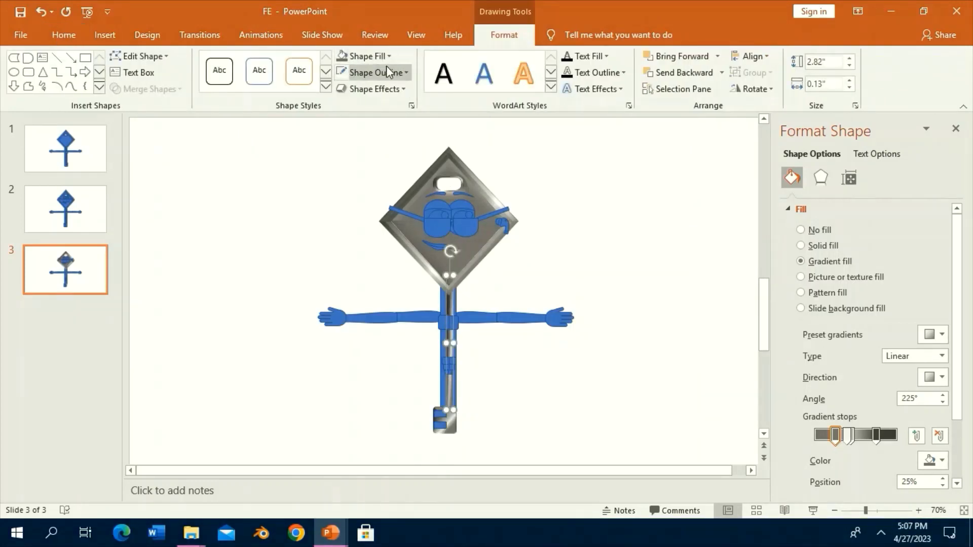
{"action": "left_click", "coordinate": [362, 56]}
{"action": "left_click", "coordinate": [352, 126]}
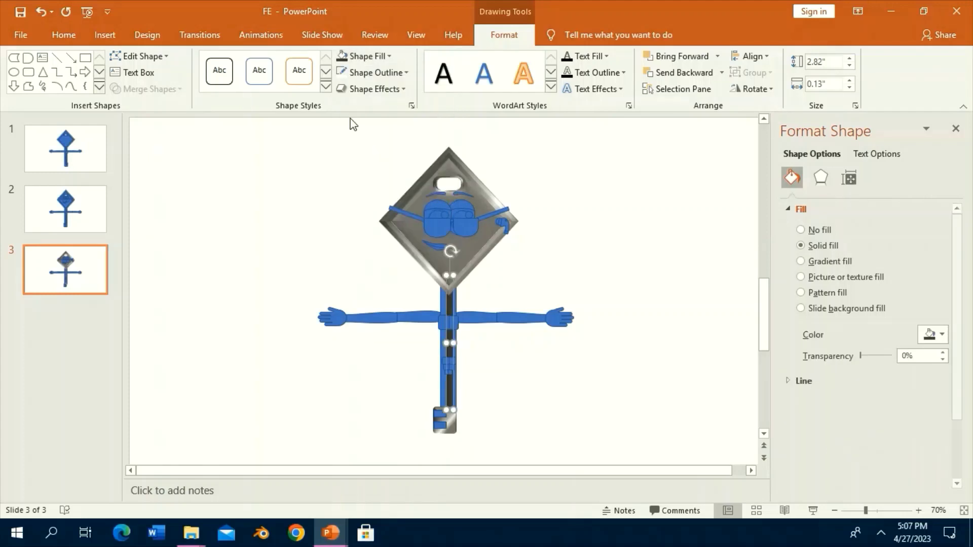
Fill the other body strip dark and review shadow effects on the strips and spine.
{"action": "left_click", "coordinate": [498, 353]}
{"action": "left_click", "coordinate": [440, 349]}
{"action": "left_click", "coordinate": [362, 56]}
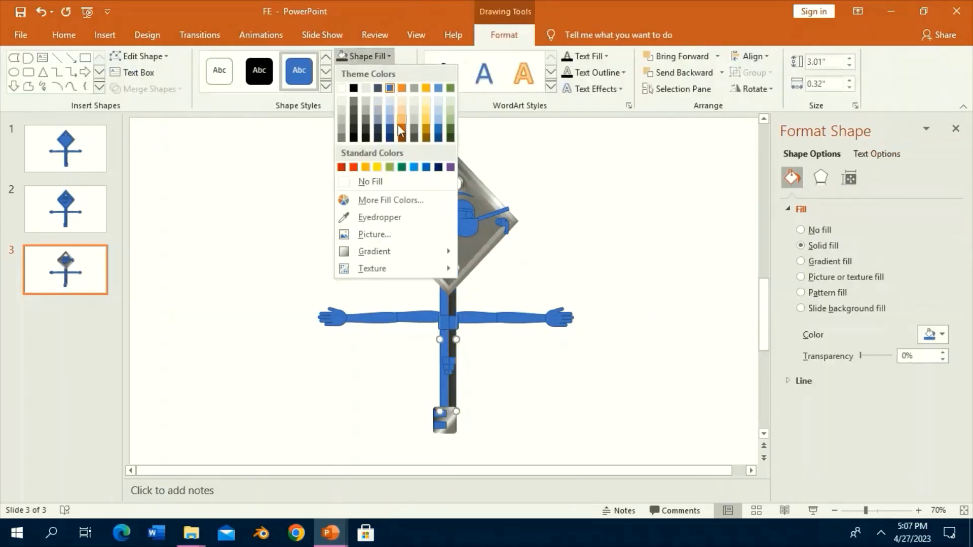
{"action": "left_click", "coordinate": [377, 137]}
{"action": "left_click", "coordinate": [362, 89]}
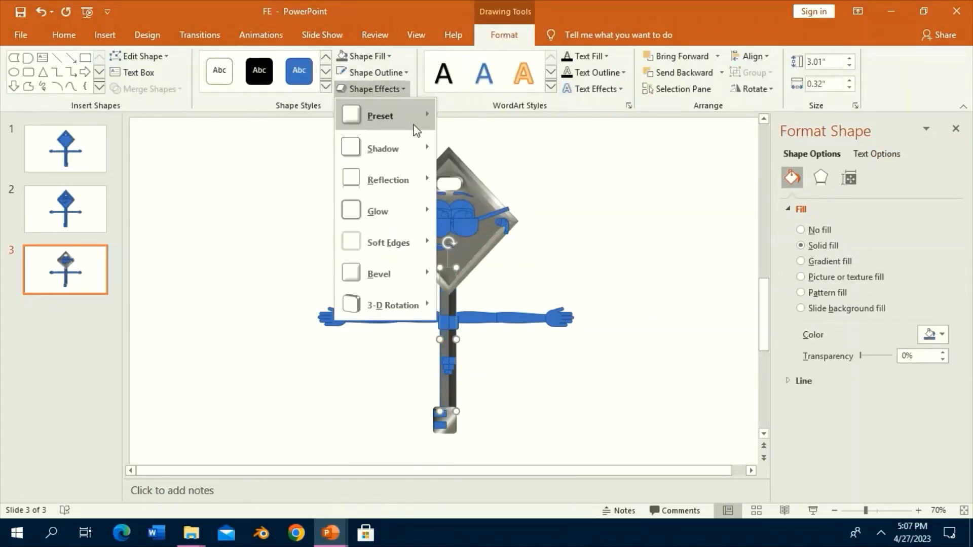
{"action": "left_click", "coordinate": [390, 115]}
{"action": "left_click", "coordinate": [446, 400]}
{"action": "left_click", "coordinate": [372, 91]}
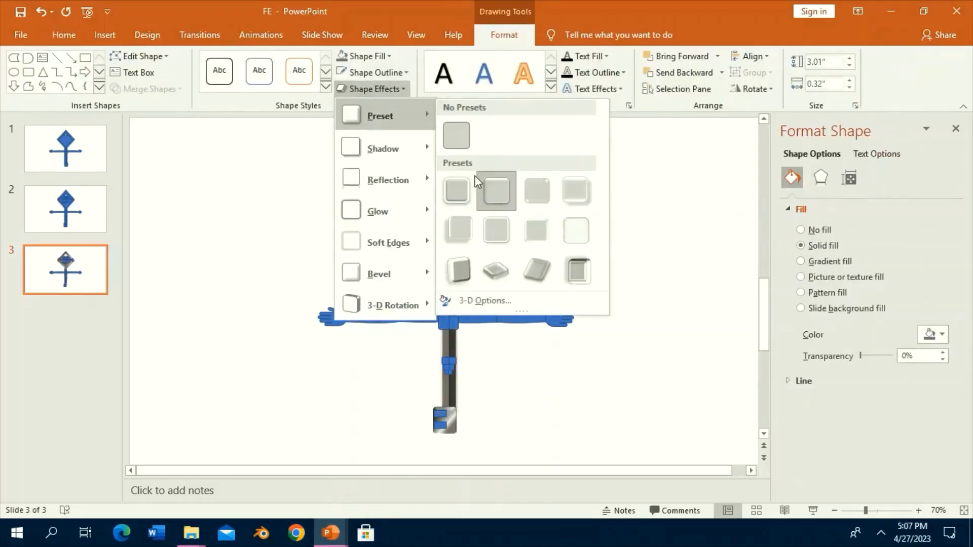
{"action": "left_click", "coordinate": [460, 162]}
Paint the body's grey formatting onto both arms, forearms, hands and the central joint.
{"action": "left_click", "coordinate": [64, 35]}
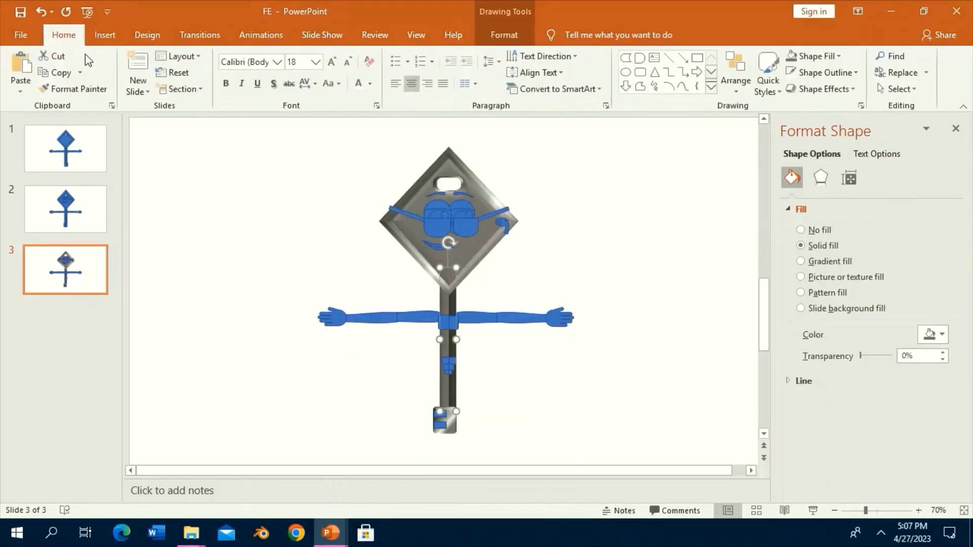
{"action": "left_click", "coordinate": [74, 89]}
{"action": "left_click", "coordinate": [373, 318]}
{"action": "left_click", "coordinate": [73, 89]}
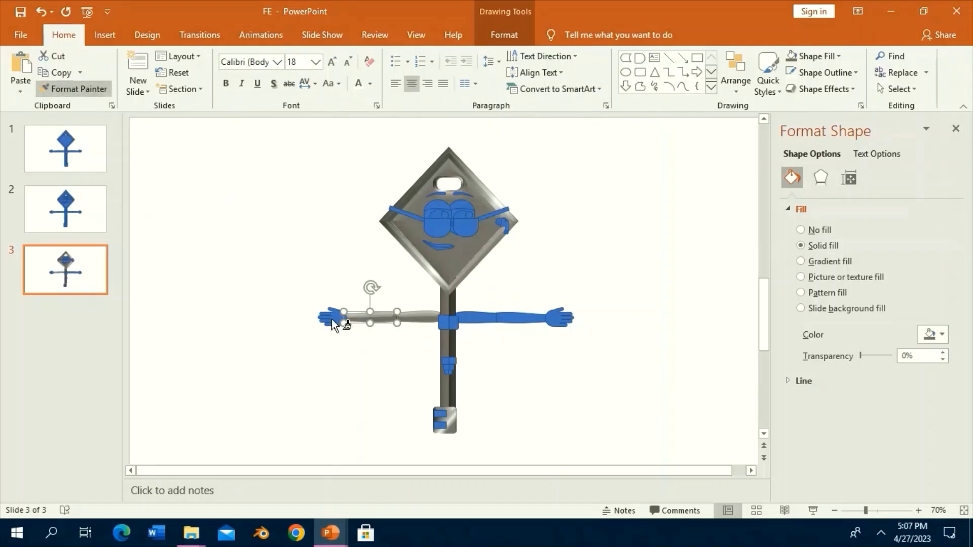
{"action": "left_click", "coordinate": [332, 318]}
{"action": "left_click", "coordinate": [486, 319]}
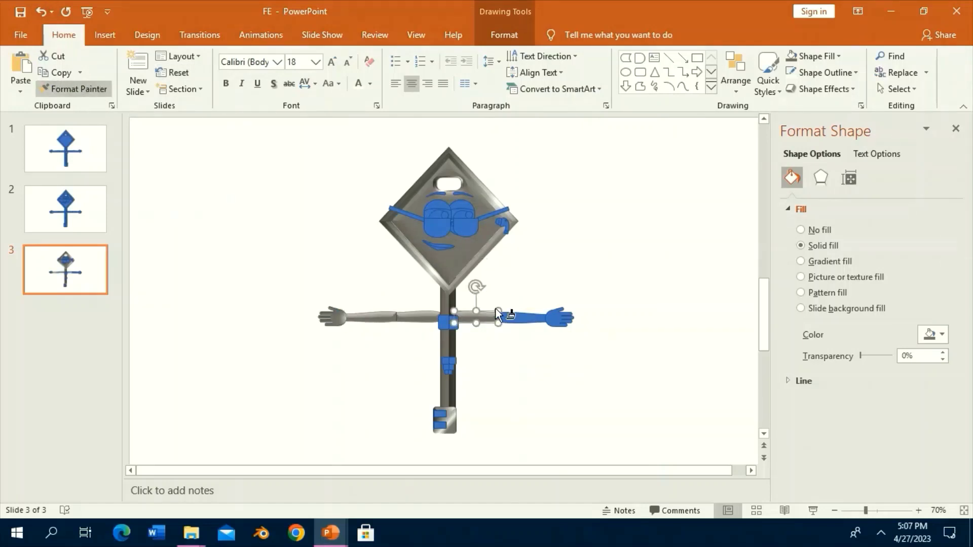
{"action": "left_click", "coordinate": [519, 319]}
{"action": "left_click", "coordinate": [73, 88]}
{"action": "left_click", "coordinate": [557, 318]}
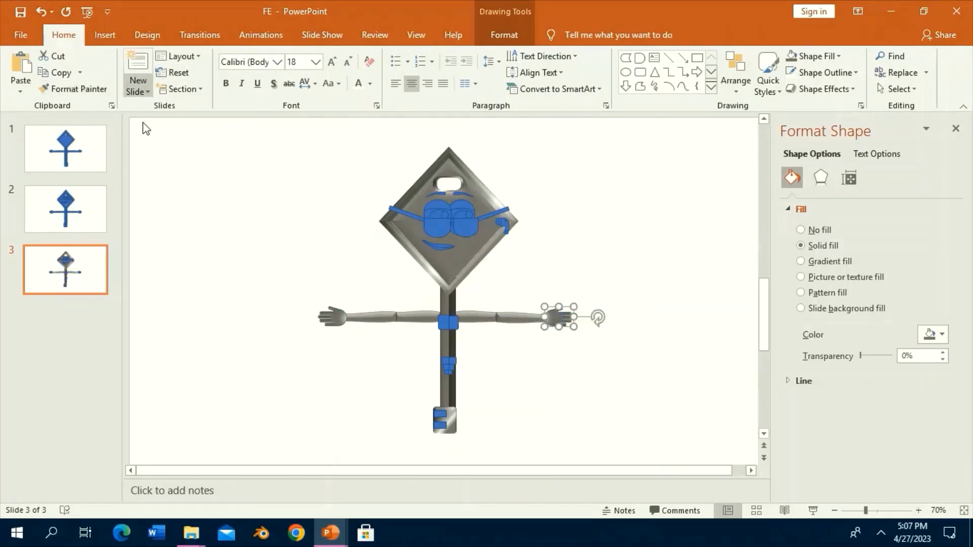
{"action": "left_click", "coordinate": [73, 89]}
{"action": "left_click", "coordinate": [452, 323]}
{"action": "left_click", "coordinate": [73, 91]}
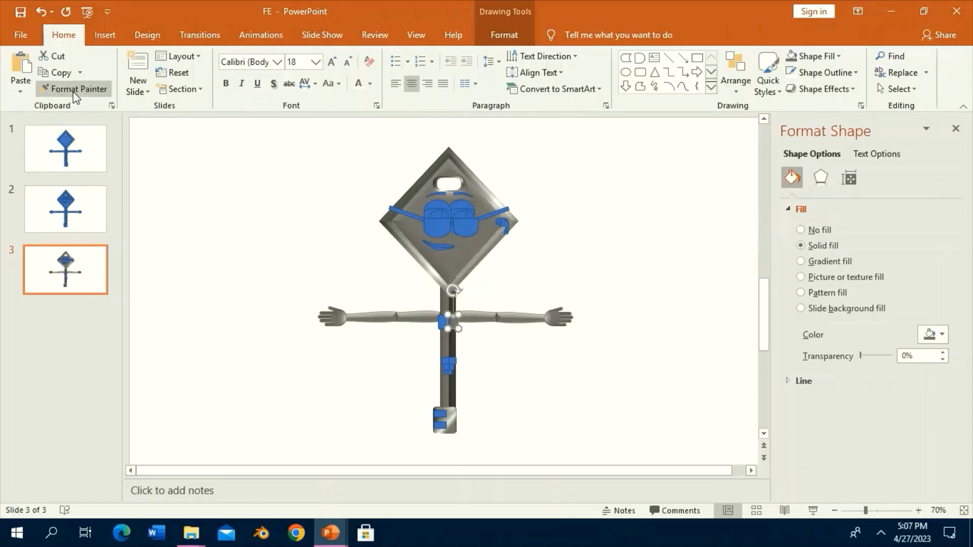
{"action": "left_click", "coordinate": [443, 322]}
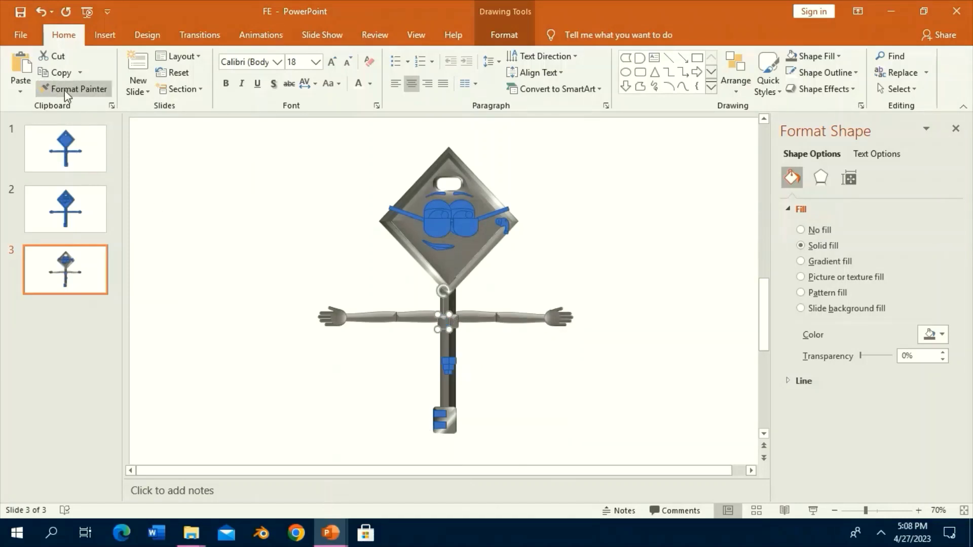
Copy the torso's grey look onto the small piece atop the foot and the lower foot piece.
{"action": "left_click", "coordinate": [452, 387]}
{"action": "left_click", "coordinate": [74, 89]}
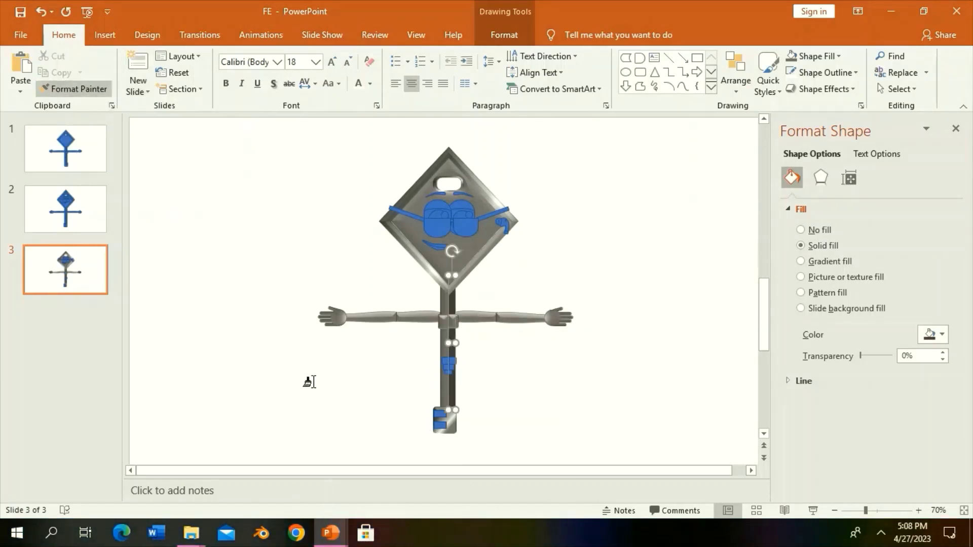
{"action": "left_click", "coordinate": [440, 413]}
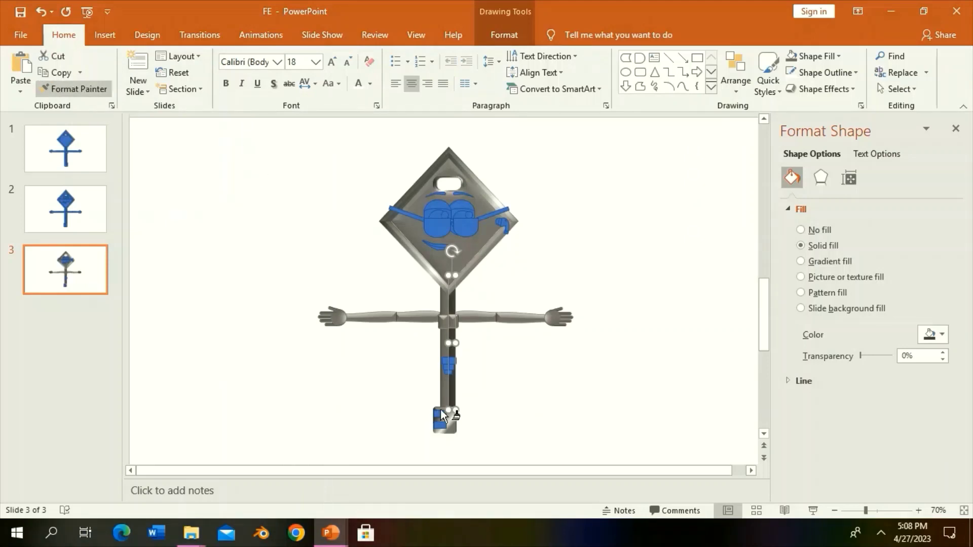
{"action": "left_click", "coordinate": [441, 425]}
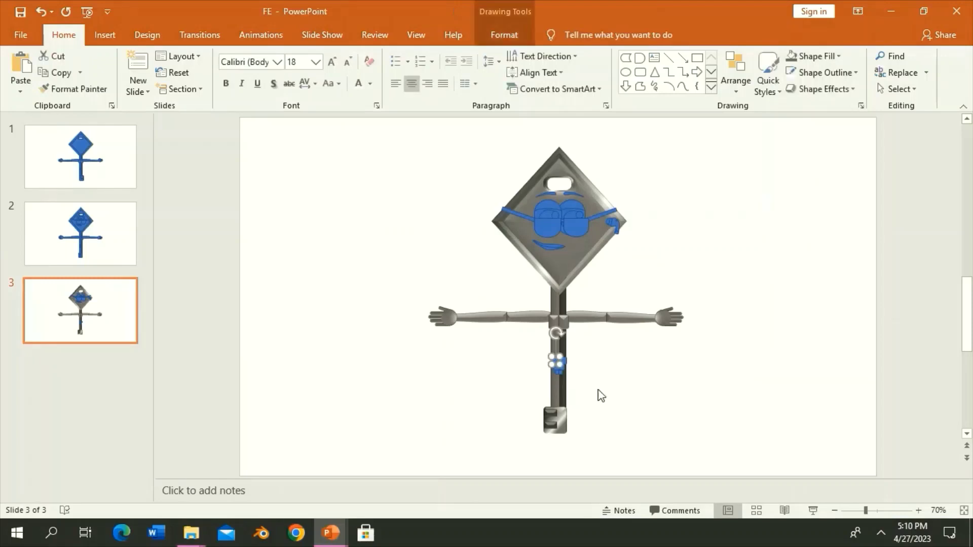
Paint the pillar's grey onto the left and right blue top pieces and the lower body piece.
{"action": "left_click", "coordinate": [903, 510]}
{"action": "left_click", "coordinate": [75, 88]}
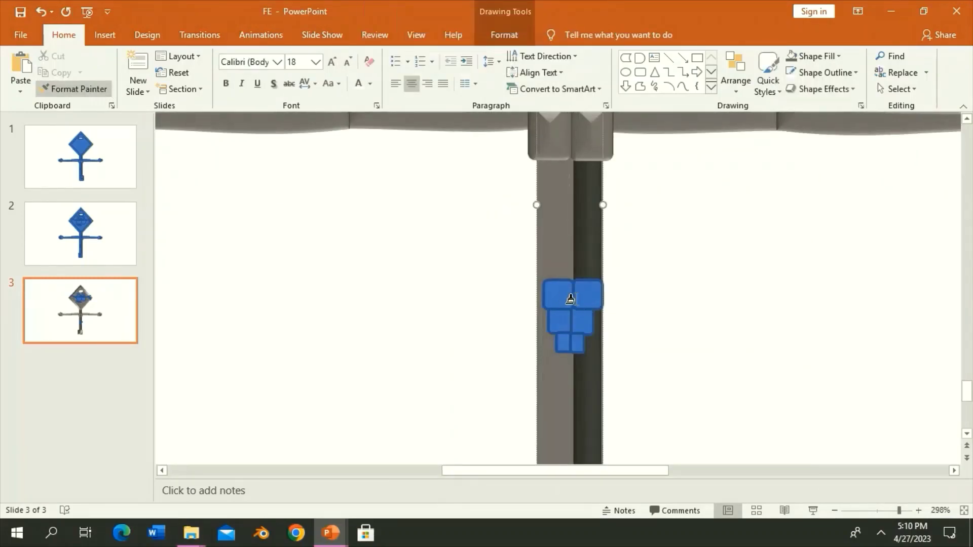
{"action": "left_click", "coordinate": [569, 293]}
{"action": "left_click", "coordinate": [532, 365]}
{"action": "left_click", "coordinate": [81, 88]}
{"action": "left_click", "coordinate": [555, 287]}
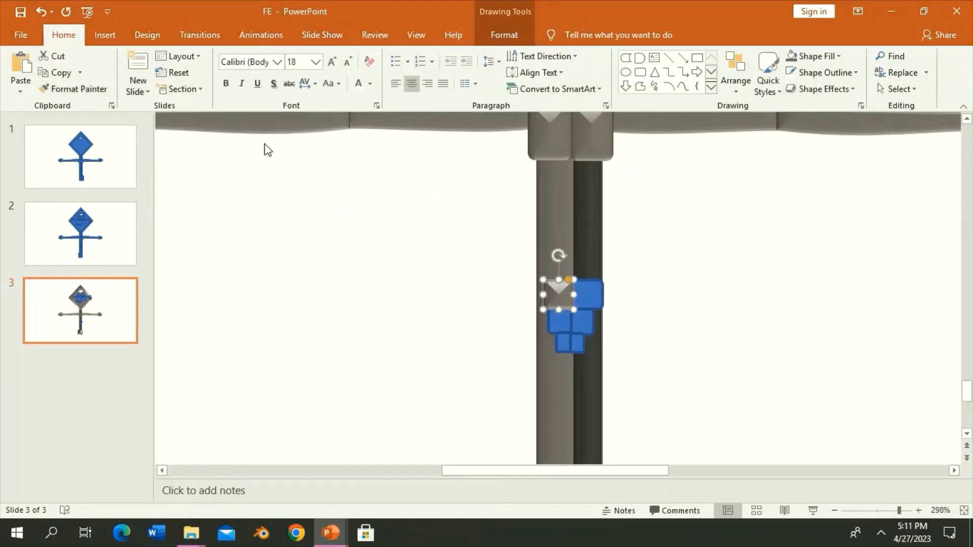
{"action": "left_click", "coordinate": [99, 97]}
{"action": "left_click", "coordinate": [588, 294]}
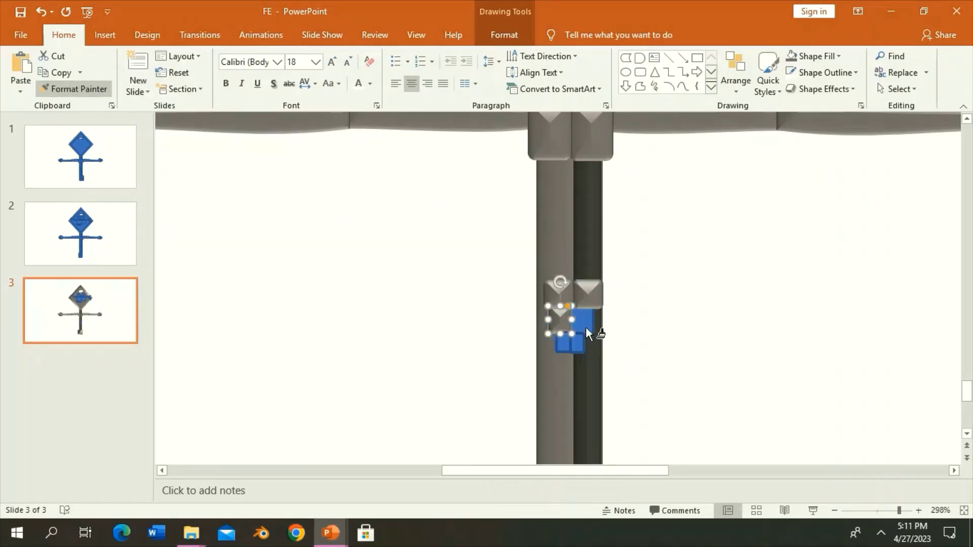
{"action": "left_click", "coordinate": [559, 342]}
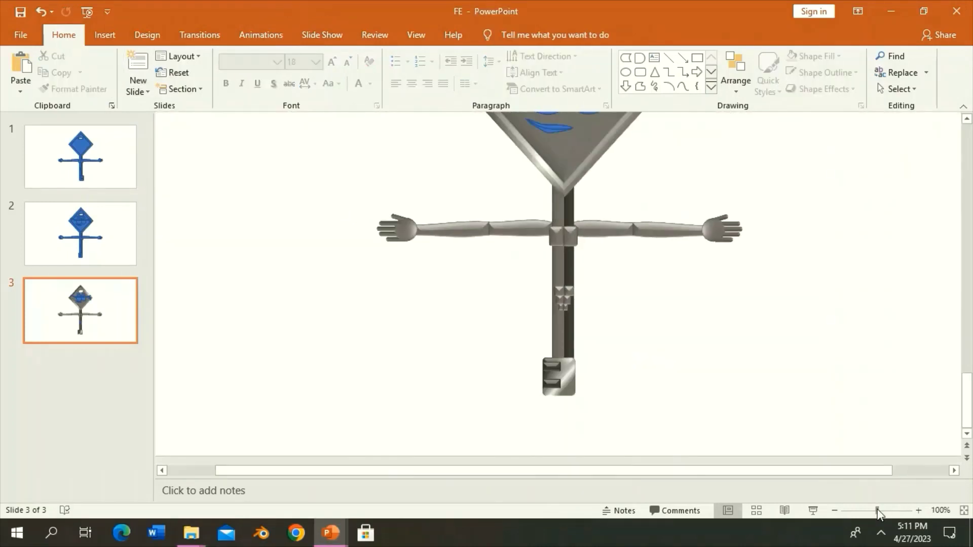
{"action": "left_click_drag", "start_coordinate": [881, 511], "coordinate": [871, 511]}
Paint the head's metallic grey onto the lens top dome and both eyebrows.
{"action": "left_click", "coordinate": [575, 176]}
{"action": "left_click", "coordinate": [889, 511]}
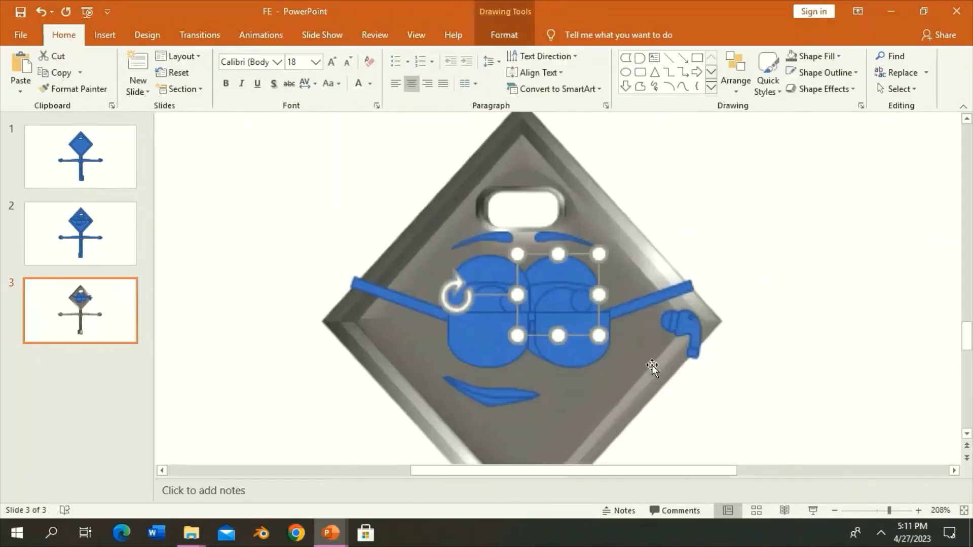
{"action": "left_click", "coordinate": [570, 403]}
{"action": "left_click", "coordinate": [98, 96]}
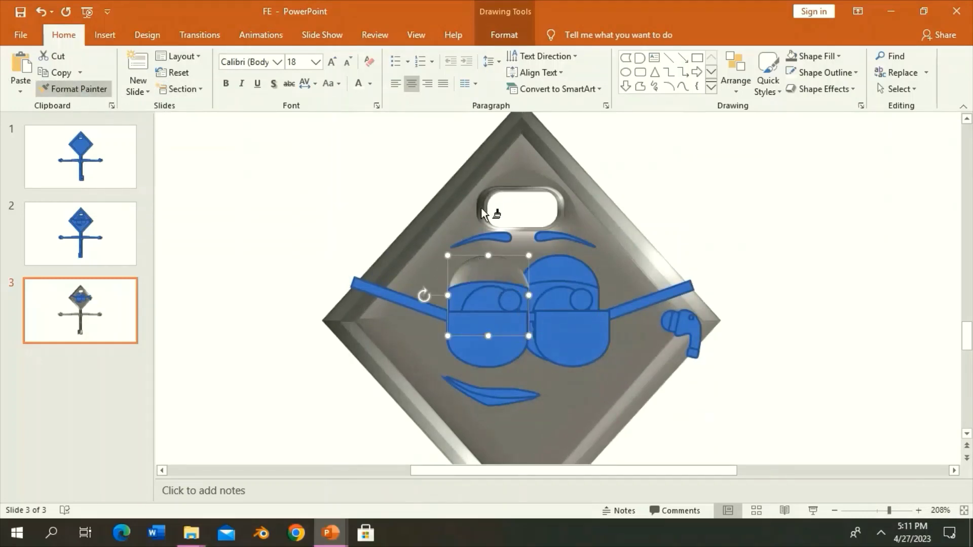
{"action": "left_click", "coordinate": [577, 268]}
{"action": "scroll", "coordinate": [492, 232], "scroll_direction": "down", "scroll_amount": 3}
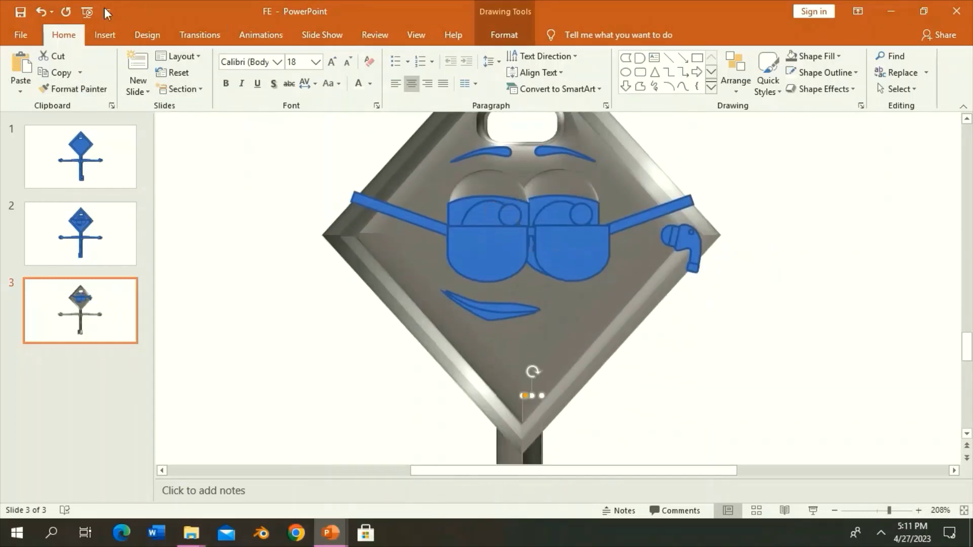
{"action": "left_click", "coordinate": [73, 89]}
{"action": "left_click", "coordinate": [486, 152]}
{"action": "left_click", "coordinate": [72, 89]}
Fill both sunglasses lenses black and give them a bevelled preset effect.
{"action": "left_click", "coordinate": [591, 154]}
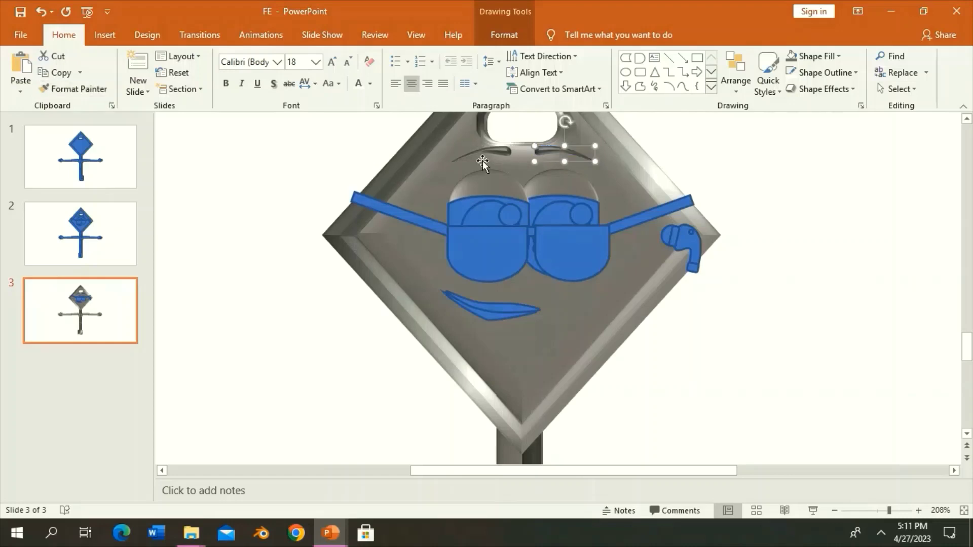
{"action": "left_click", "coordinate": [469, 208]}
{"action": "left_click", "coordinate": [545, 202], "text": "shift"}
{"action": "left_click", "coordinate": [504, 34]}
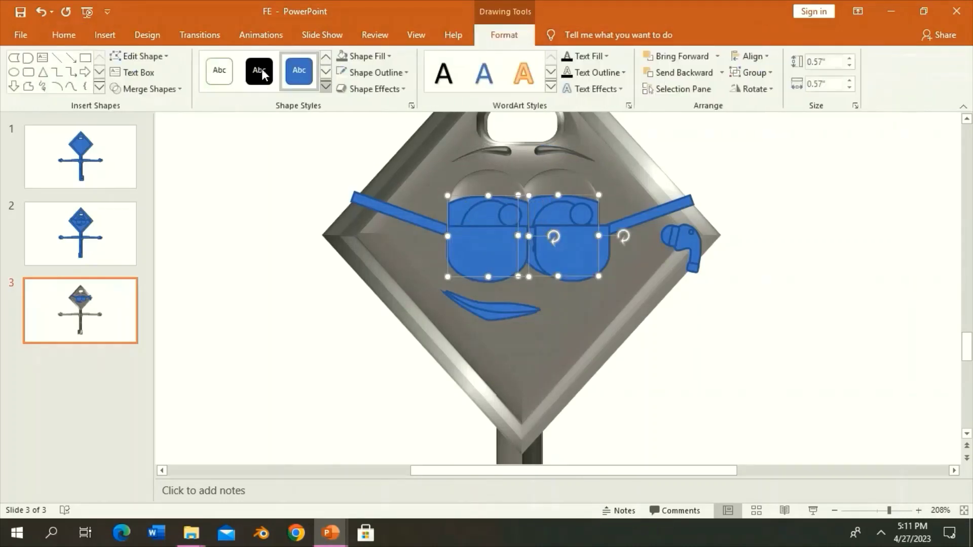
{"action": "left_click", "coordinate": [373, 89]}
{"action": "left_click", "coordinate": [373, 89]}
{"action": "left_click", "coordinate": [372, 88]}
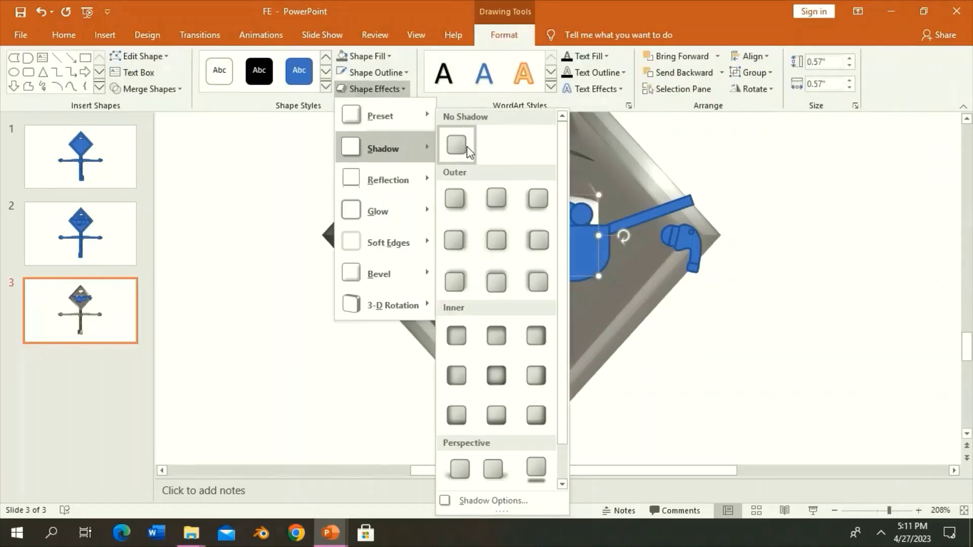
{"action": "left_click", "coordinate": [372, 89]}
{"action": "mouse_move", "coordinate": [380, 115]}
{"action": "left_click", "coordinate": [367, 56]}
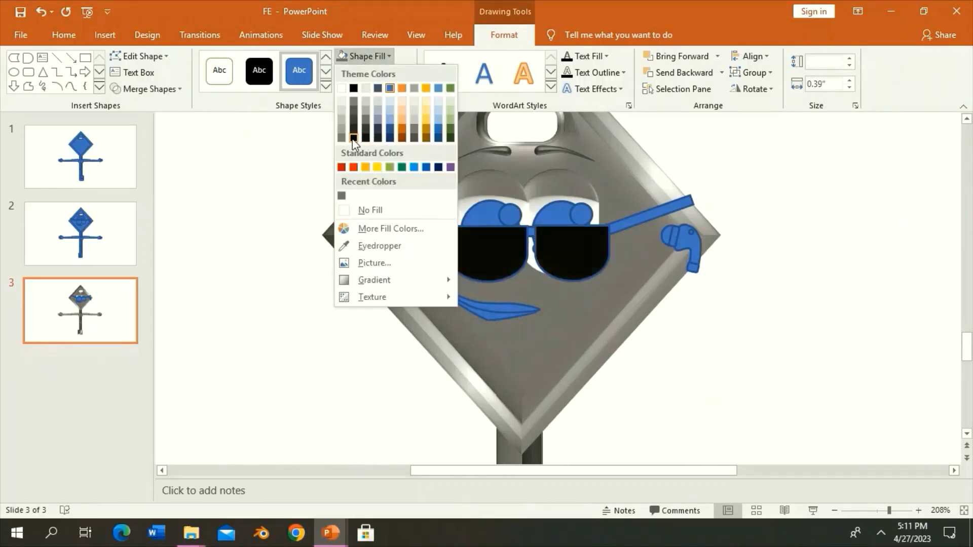
{"action": "left_click", "coordinate": [356, 86]}
{"action": "left_click", "coordinate": [372, 89]}
{"action": "left_click", "coordinate": [497, 190]}
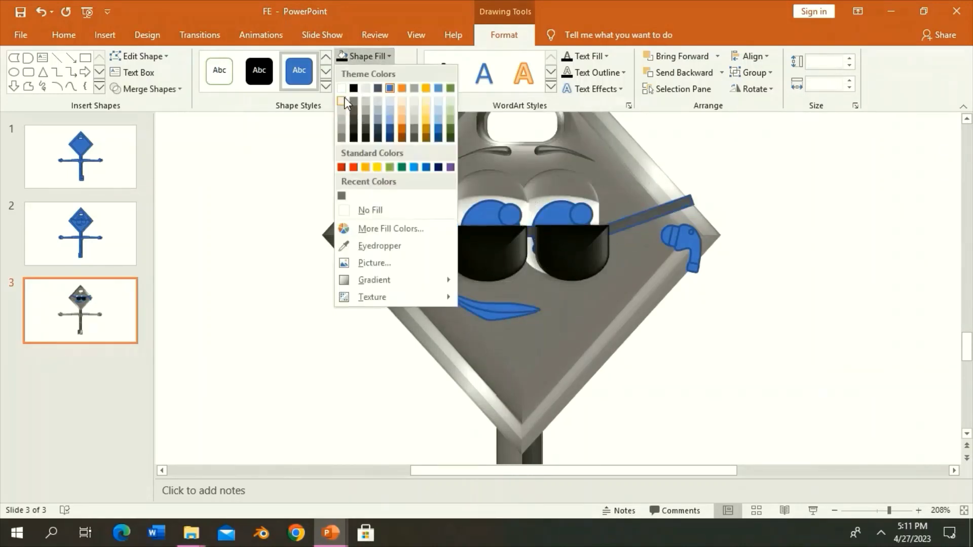
Fill the sunglasses strap white.
{"action": "left_click", "coordinate": [344, 82]}
{"action": "left_click", "coordinate": [372, 89]}
{"action": "left_click", "coordinate": [525, 294]}
Fill the mouth a custom dark grey and remove its shadow.
{"action": "left_click", "coordinate": [489, 315]}
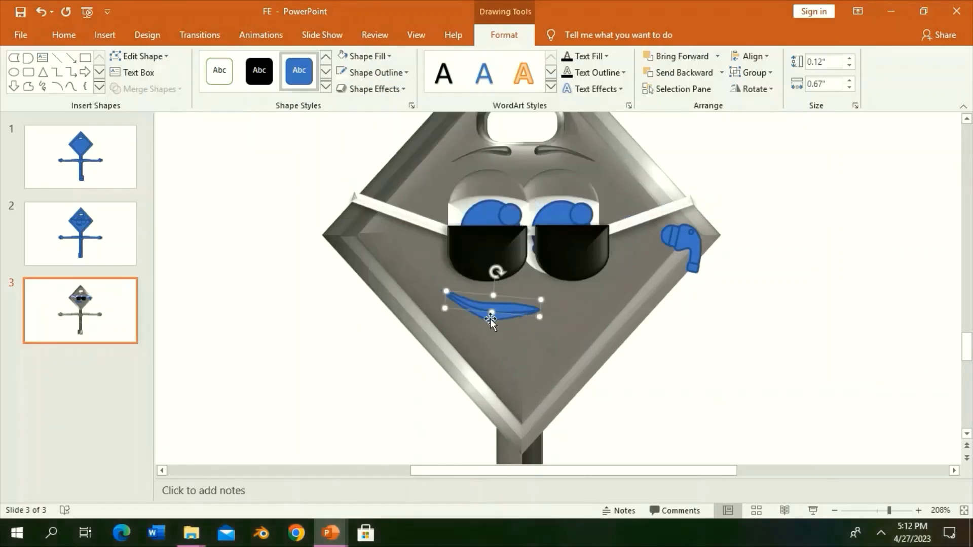
{"action": "left_click", "coordinate": [377, 59]}
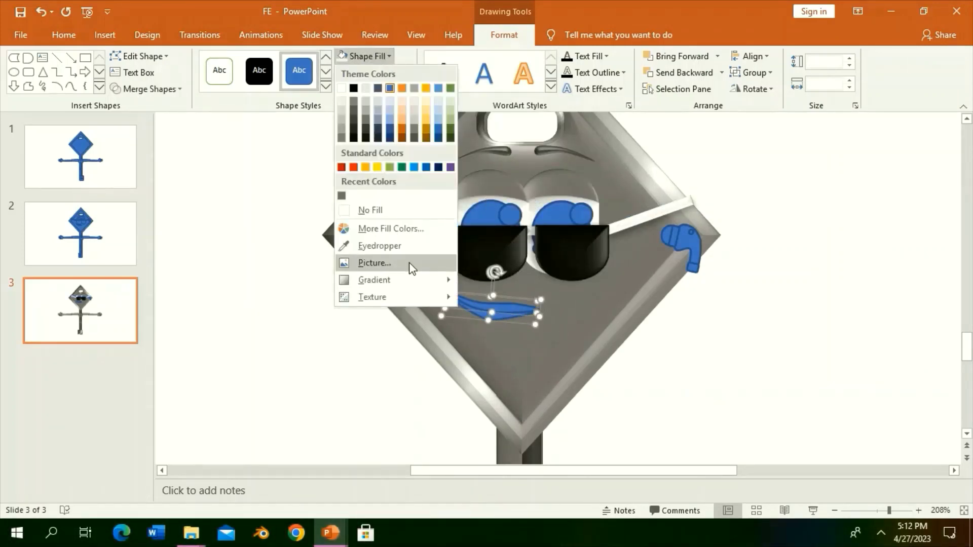
{"action": "left_click", "coordinate": [411, 264]}
{"action": "left_click", "coordinate": [367, 56]}
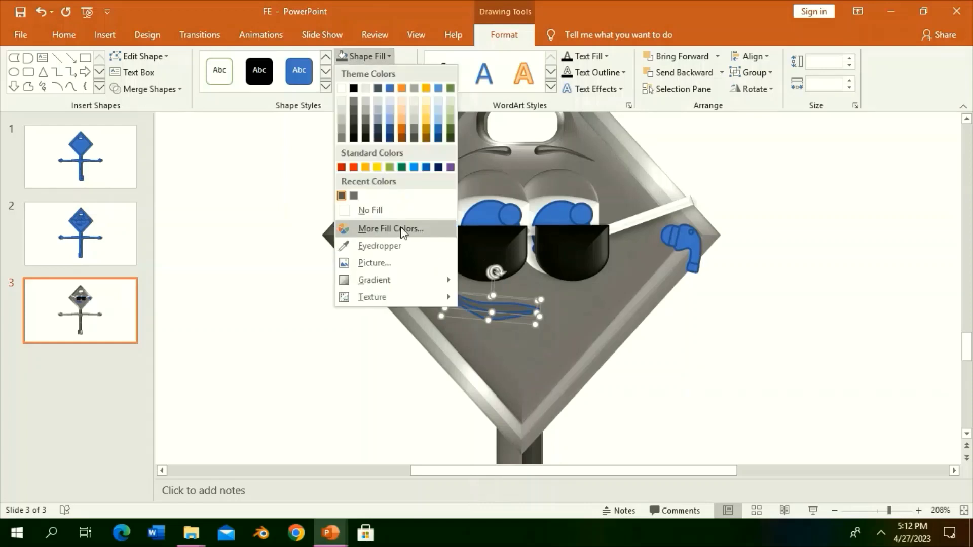
{"action": "left_click", "coordinate": [390, 226]}
{"action": "left_click", "coordinate": [569, 137]}
{"action": "left_click", "coordinate": [374, 88]}
{"action": "mouse_move", "coordinate": [383, 148]}
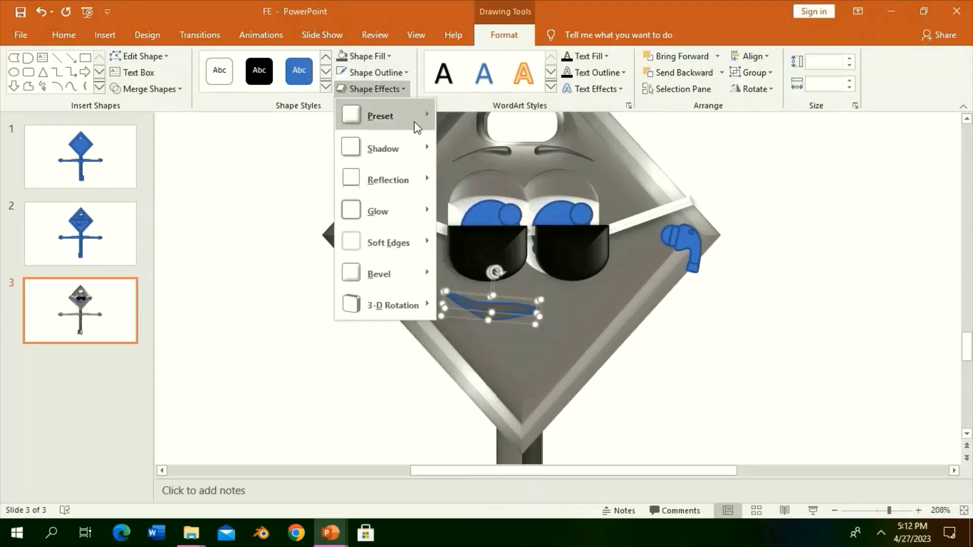
{"action": "left_click", "coordinate": [374, 88]}
{"action": "left_click", "coordinate": [374, 89]}
{"action": "left_click", "coordinate": [456, 147]}
Reconfirm the mouth's custom dark grey colour, then select the left eye shape.
{"action": "key", "text": "Escape"}
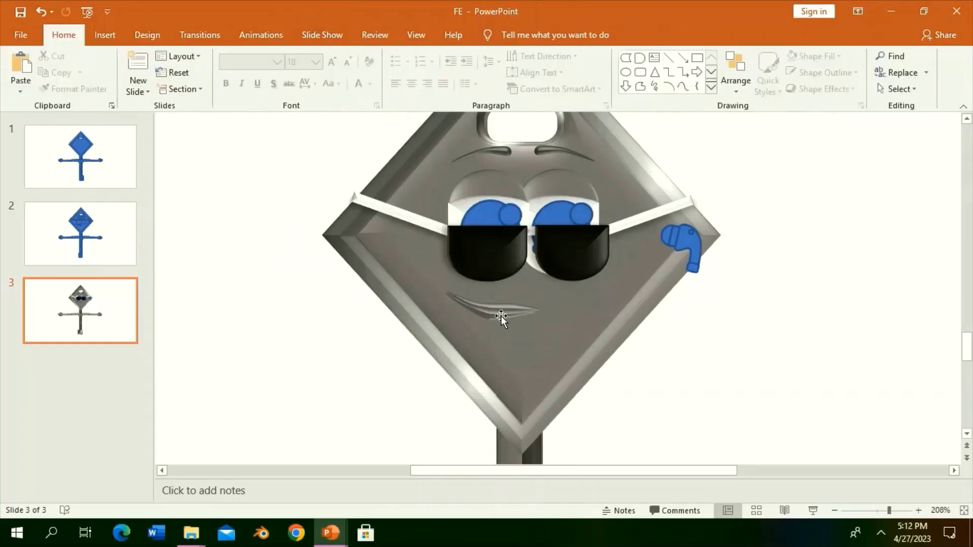
{"action": "double_click", "coordinate": [489, 312]}
{"action": "left_click", "coordinate": [368, 56]}
{"action": "left_click", "coordinate": [411, 226]}
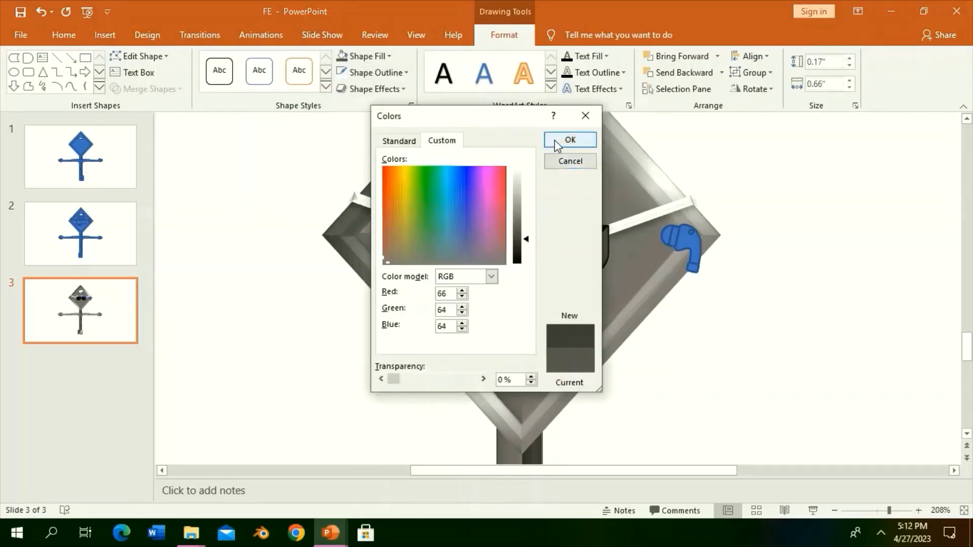
{"action": "left_click", "coordinate": [561, 137]}
{"action": "left_click", "coordinate": [269, 198]}
{"action": "scroll", "coordinate": [487, 234], "scroll_direction": "up", "scroll_amount": 1}
{"action": "left_click", "coordinate": [488, 234]}
Give both eye shapes the black shape style and a bevelled preset effect.
{"action": "left_click", "coordinate": [559, 228], "text": "shift"}
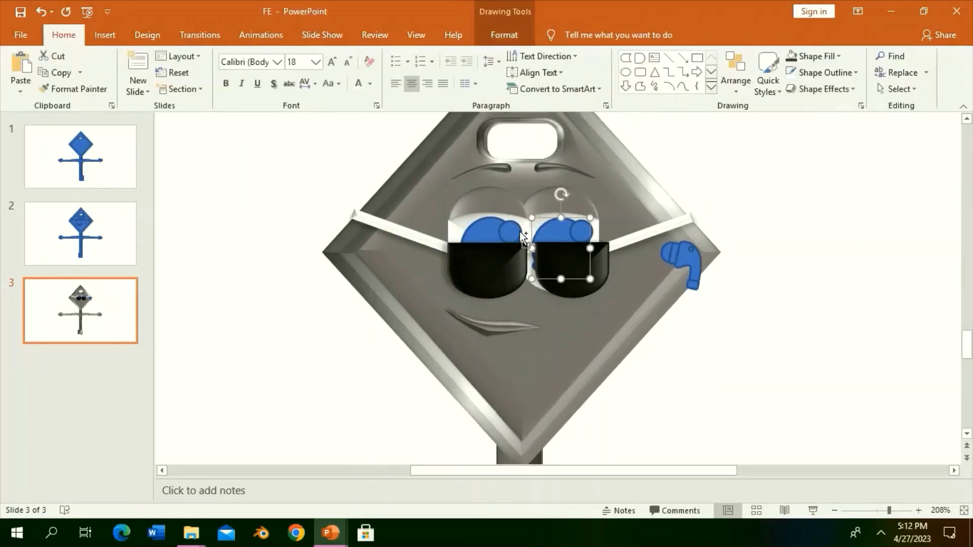
{"action": "double_click", "coordinate": [504, 35]}
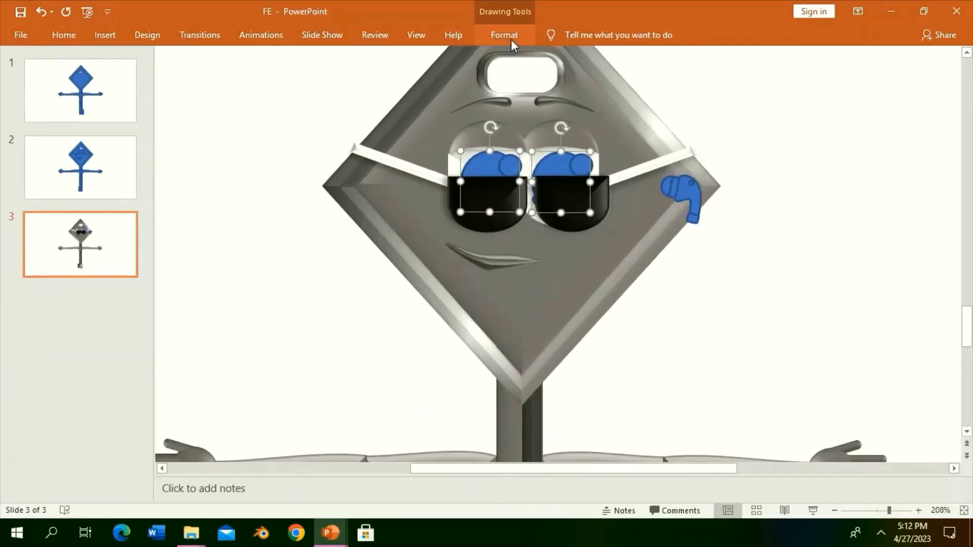
{"action": "left_click", "coordinate": [510, 35]}
{"action": "left_click", "coordinate": [963, 105]}
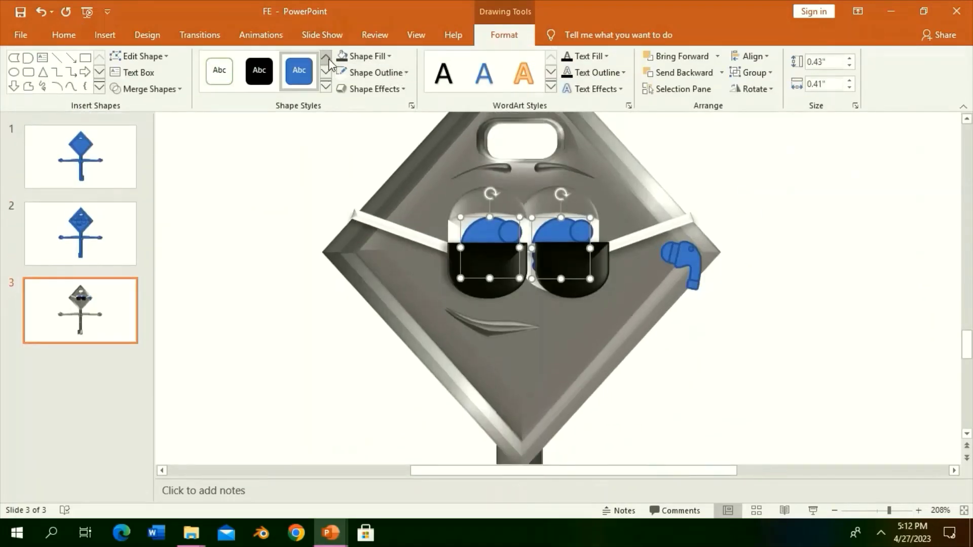
{"action": "left_click", "coordinate": [259, 71]}
{"action": "left_click", "coordinate": [398, 89]}
{"action": "left_click", "coordinate": [491, 180]}
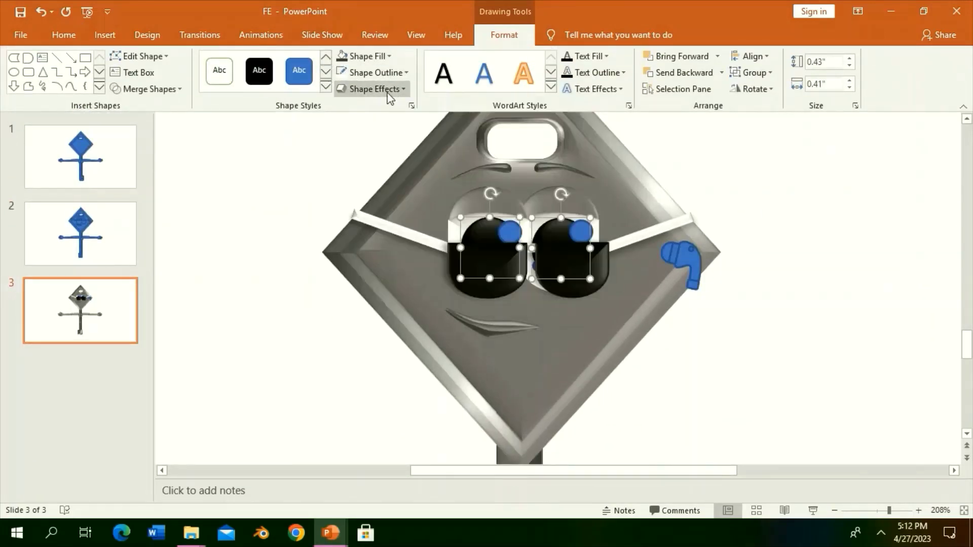
{"action": "left_click", "coordinate": [372, 89]}
{"action": "left_click", "coordinate": [580, 231]}
Fill the two small eye circles dark grey at 37% transparency.
{"action": "left_click", "coordinate": [580, 230]}
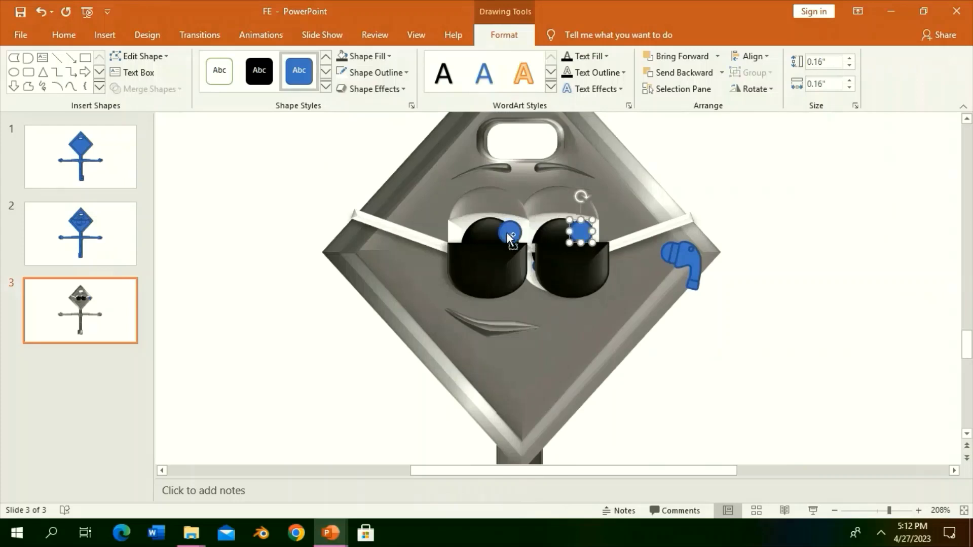
{"action": "left_click", "coordinate": [509, 230], "text": "shift"}
{"action": "left_click", "coordinate": [365, 56]}
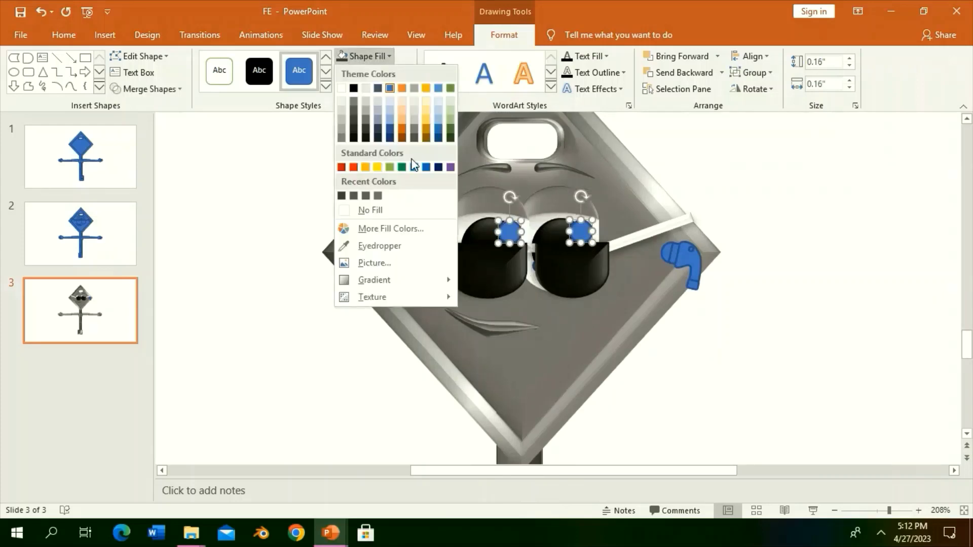
{"action": "left_click", "coordinate": [365, 108]}
{"action": "left_click", "coordinate": [373, 89]}
{"action": "left_click", "coordinate": [400, 89]}
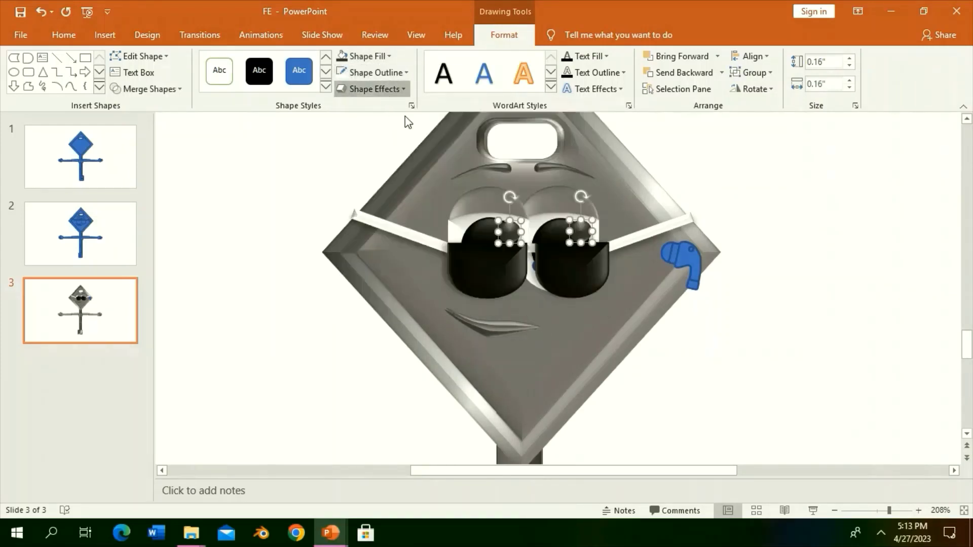
{"action": "left_click", "coordinate": [401, 89]}
{"action": "left_click", "coordinate": [451, 148]}
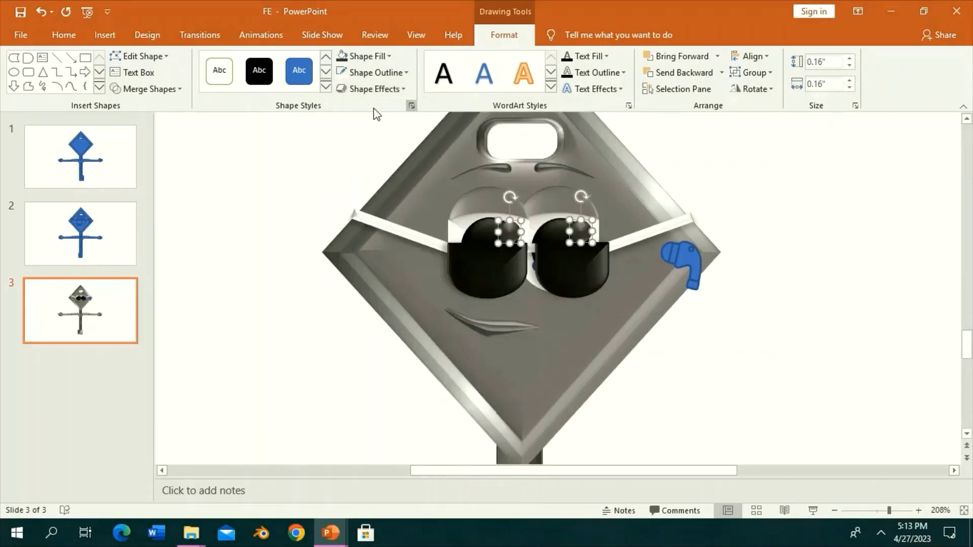
{"action": "left_click", "coordinate": [412, 106]}
{"action": "left_click_drag", "start_coordinate": [876, 354], "coordinate": [849, 362]}
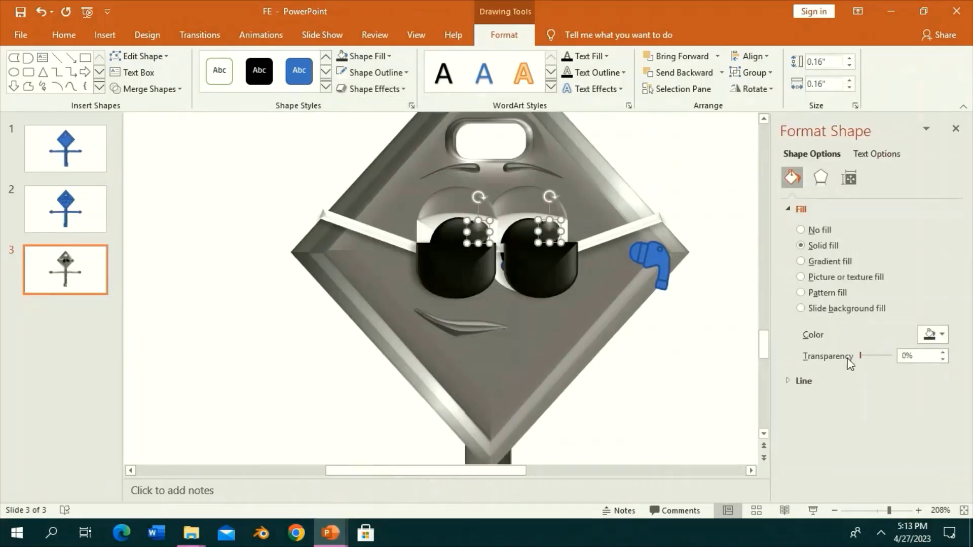
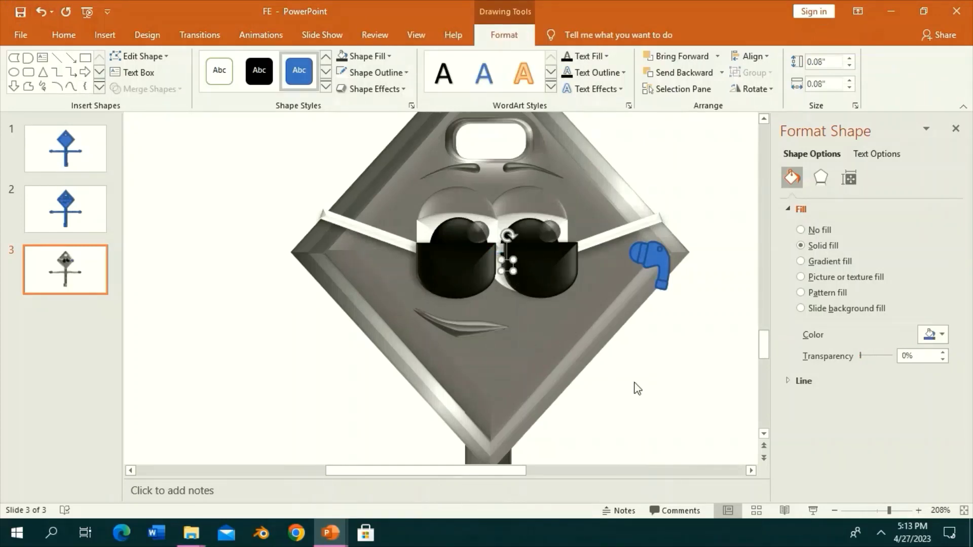
Remove the outline from the small lens highlight shapes on the sunglasses.
{"action": "left_click_drag", "start_coordinate": [378, 257], "coordinate": [513, 348]}
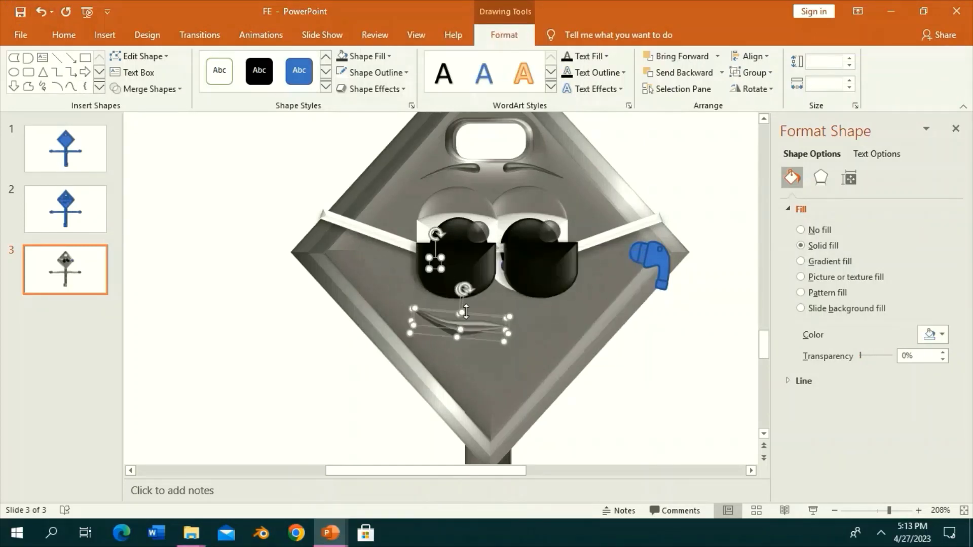
{"action": "left_click", "coordinate": [480, 333], "text": "shift"}
{"action": "left_click", "coordinate": [502, 269], "text": "shift"}
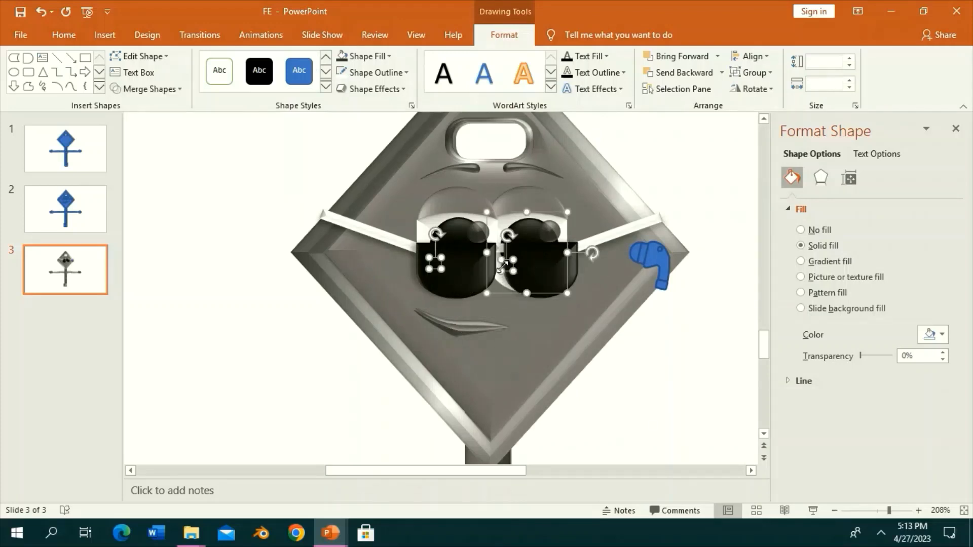
{"action": "left_click", "coordinate": [501, 284], "text": "shift"}
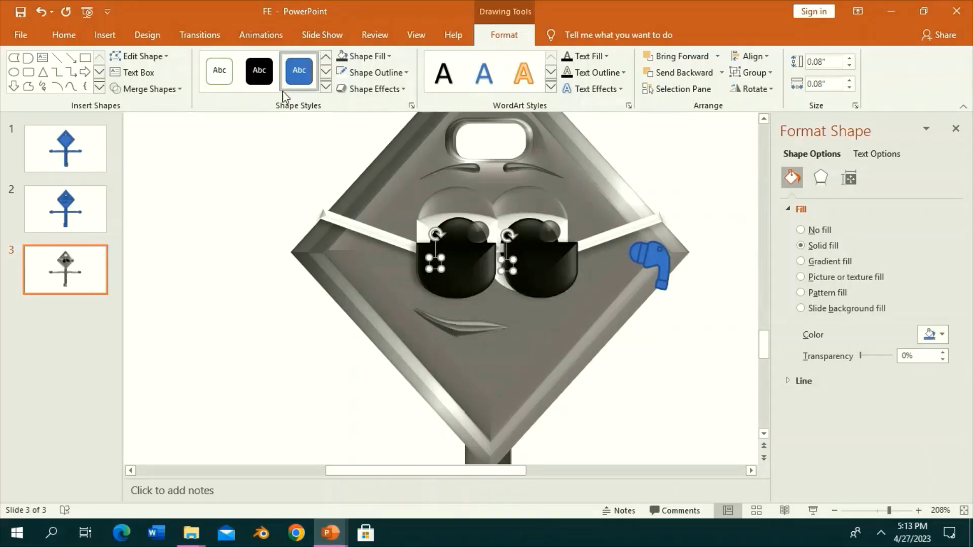
{"action": "left_click", "coordinate": [374, 72]}
{"action": "left_click", "coordinate": [417, 226]}
Recolour the blue earphone grey.
{"action": "left_click", "coordinate": [674, 256]}
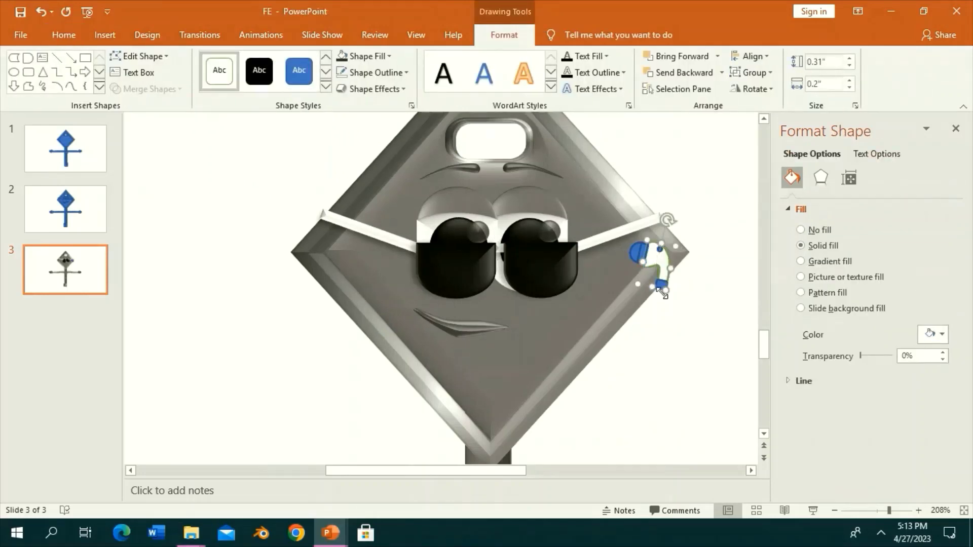
{"action": "left_click", "coordinate": [650, 254]}
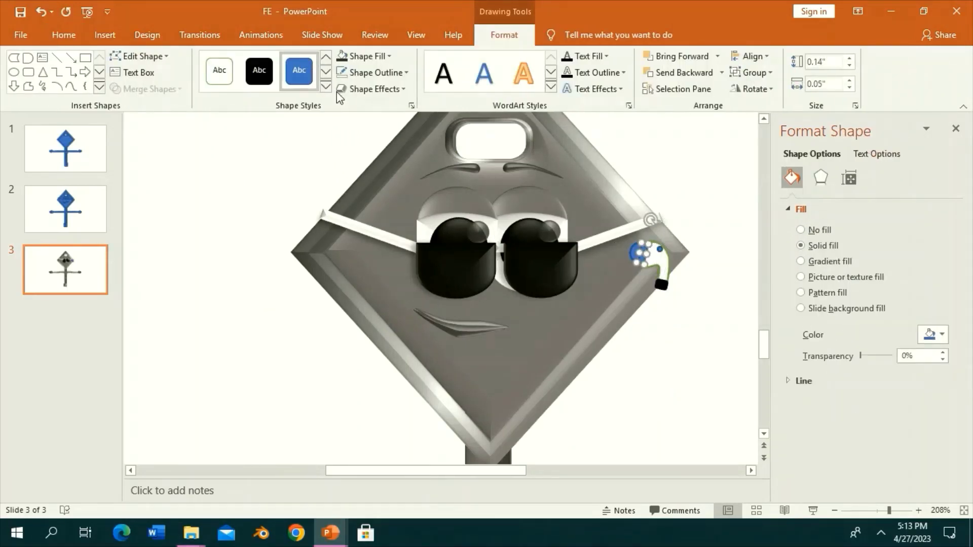
{"action": "left_click", "coordinate": [366, 55]}
{"action": "left_click", "coordinate": [354, 119]}
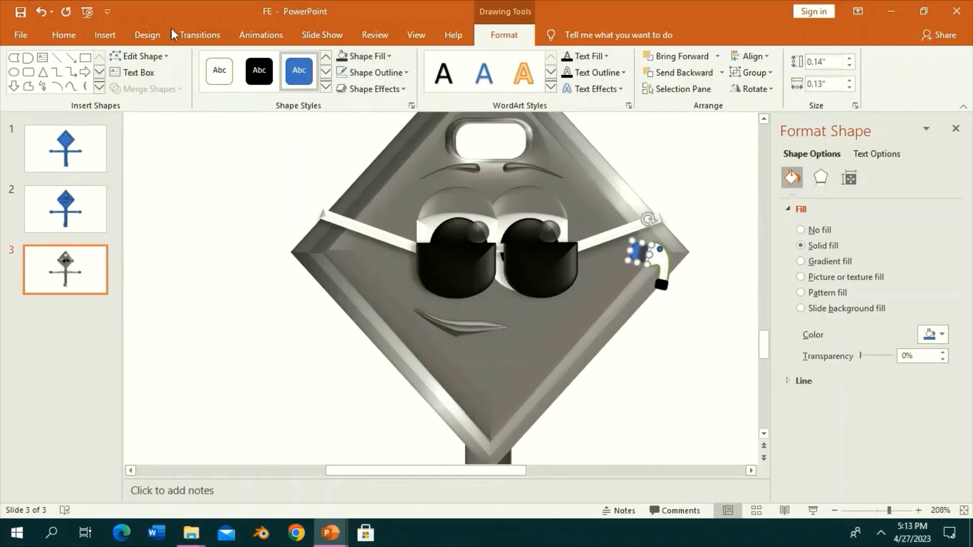
Select all the earphone pieces and group them into a single object.
{"action": "left_click", "coordinate": [658, 249]}
{"action": "left_click_drag", "start_coordinate": [705, 344], "coordinate": [625, 234]}
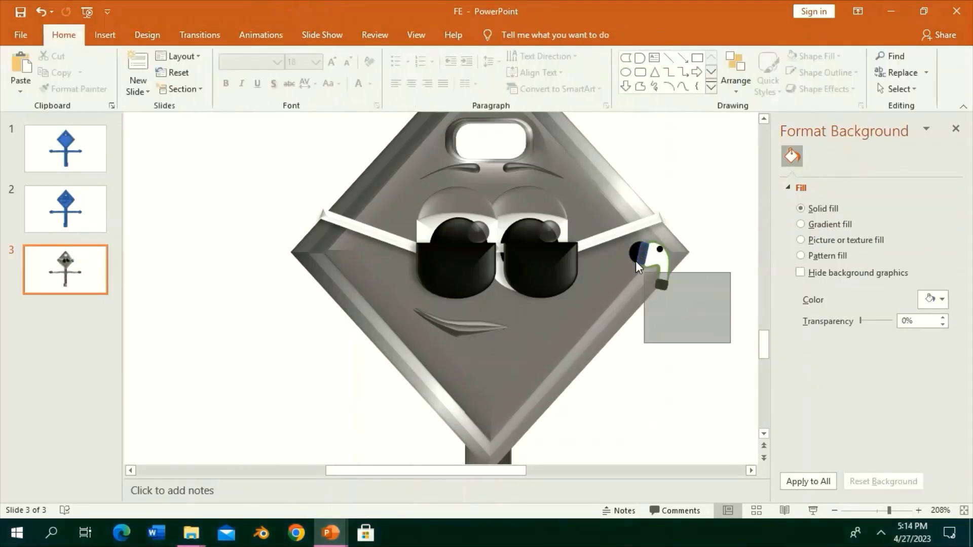
{"action": "left_click", "coordinate": [497, 32]}
{"action": "left_click", "coordinate": [373, 89]}
{"action": "left_click", "coordinate": [373, 89]}
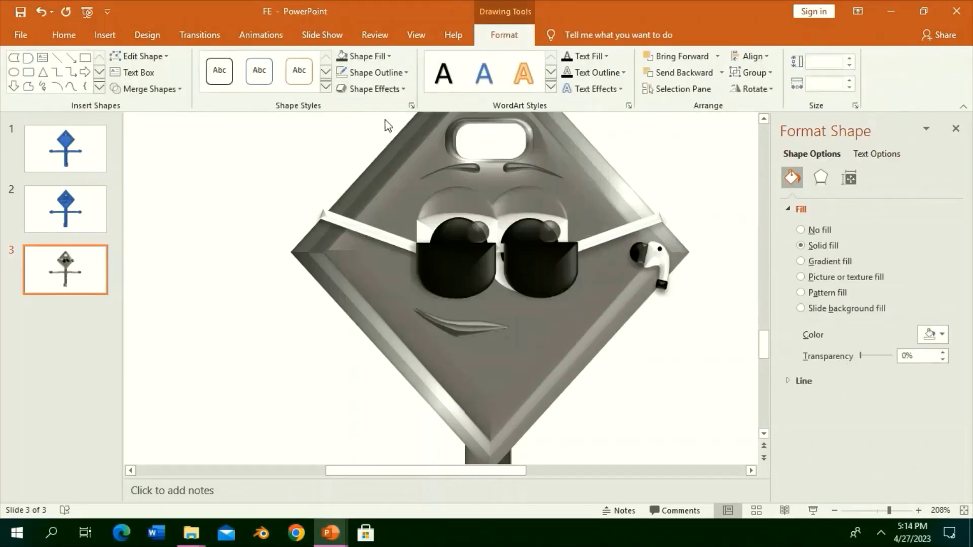
{"action": "left_click", "coordinate": [374, 88]}
{"action": "left_click", "coordinate": [699, 69]}
{"action": "left_click", "coordinate": [751, 72]}
{"action": "left_click", "coordinate": [767, 87]}
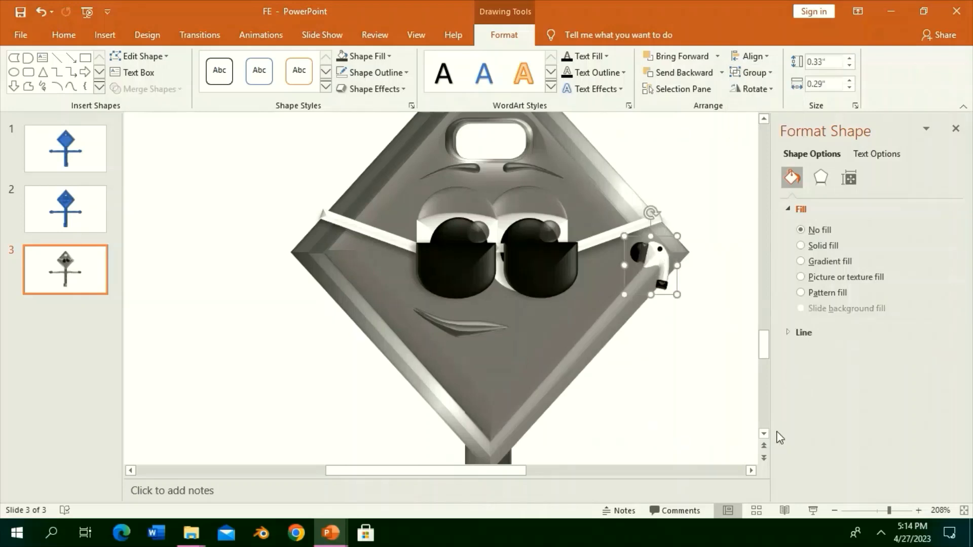
{"action": "left_click_drag", "start_coordinate": [888, 510], "coordinate": [860, 511]}
{"action": "left_click", "coordinate": [10, 20]}
{"action": "key", "text": "Escape"}
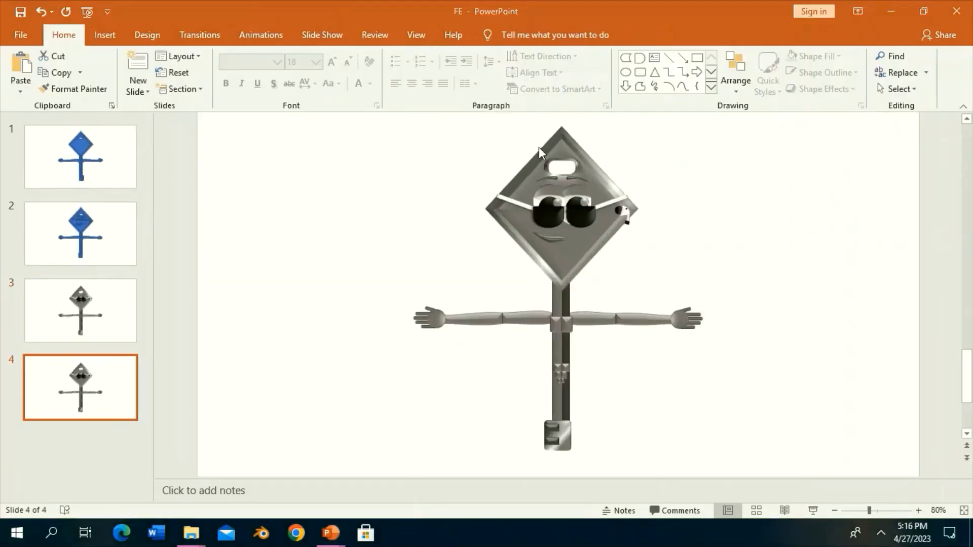
Draw a blue freeform hair curve over the diamond's apex.
{"action": "mouse_move", "coordinate": [868, 510]}
{"action": "left_mouse_down"}
{"action": "mouse_move", "coordinate": [902, 510]}
{"action": "mouse_move", "coordinate": [894, 511]}
{"action": "left_mouse_up"}
{"action": "scroll", "coordinate": [762, 250], "scroll_direction": "up", "scroll_amount": 3}
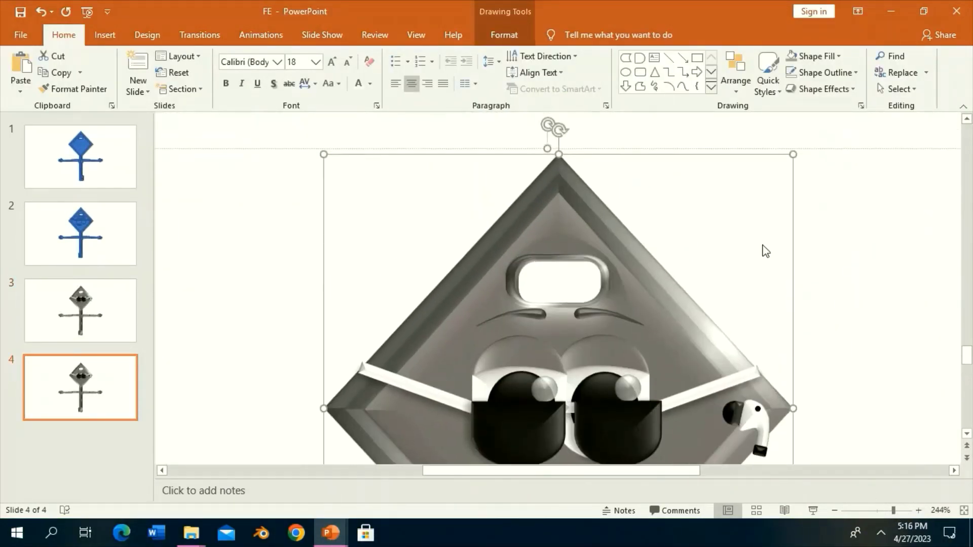
{"action": "left_click", "coordinate": [683, 86]}
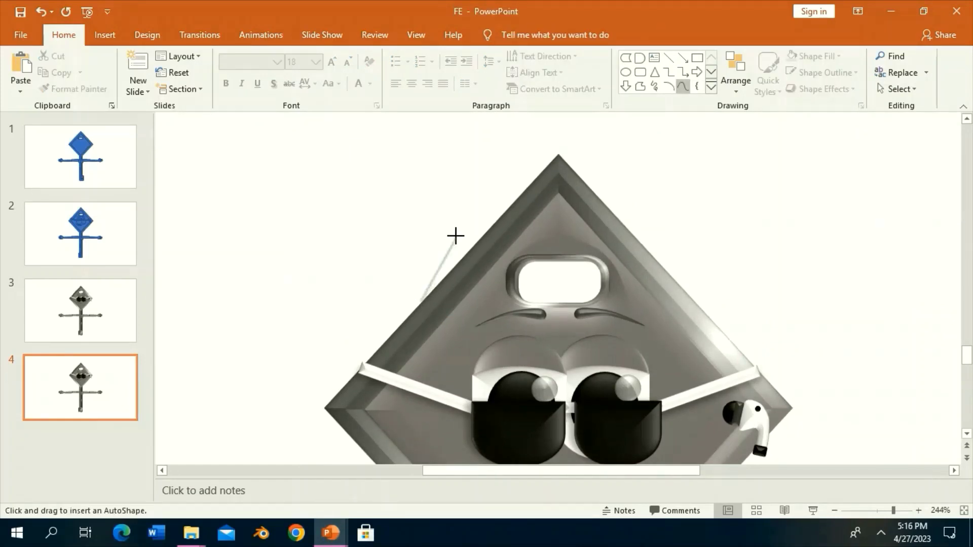
{"action": "double_click", "coordinate": [570, 147]}
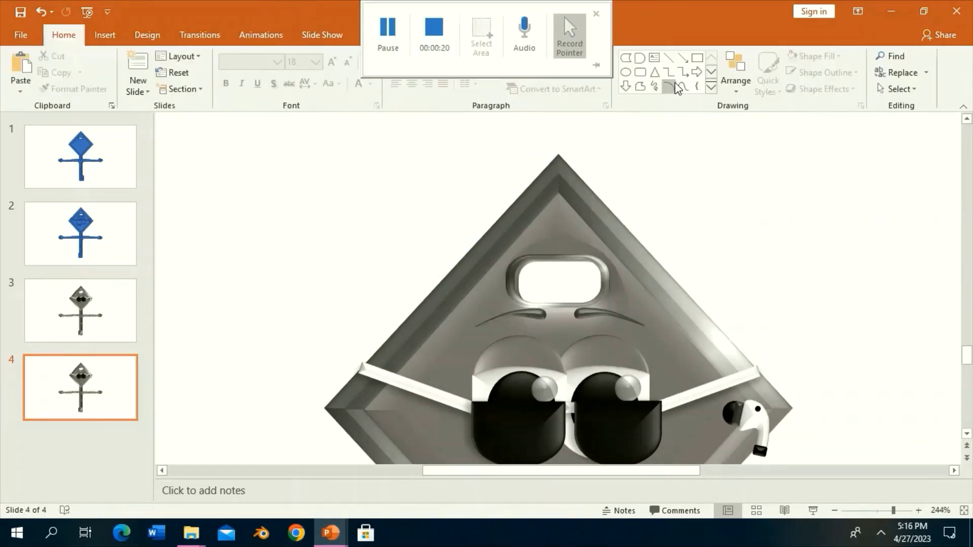
{"action": "left_click", "coordinate": [563, 146]}
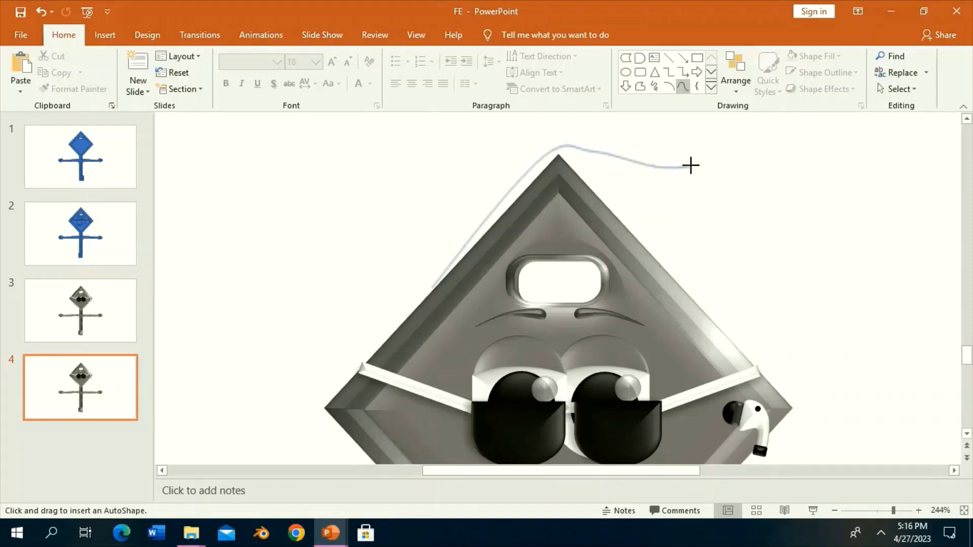
{"action": "double_click", "coordinate": [432, 287]}
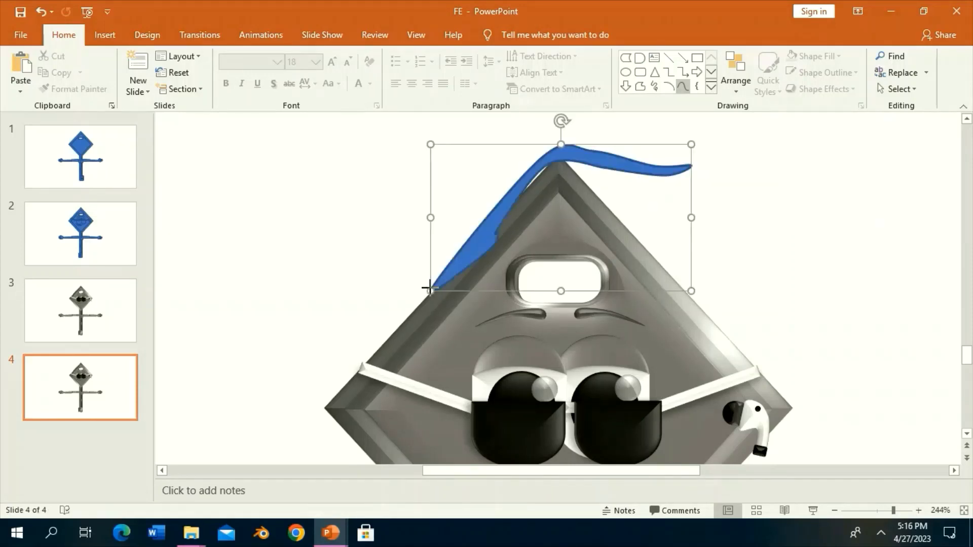
Adjust the hair curve's points and place a copy just below the original.
{"action": "right_click", "coordinate": [608, 167]}
{"action": "left_click", "coordinate": [700, 217]}
{"action": "left_click_drag", "start_coordinate": [602, 161], "coordinate": [600, 160]}
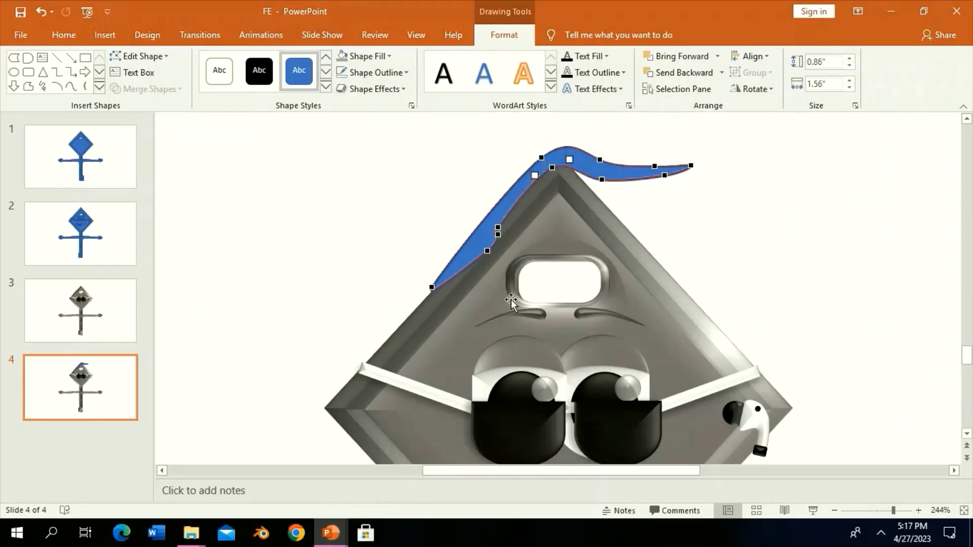
{"action": "left_click", "coordinate": [487, 251], "text": "ctrl"}
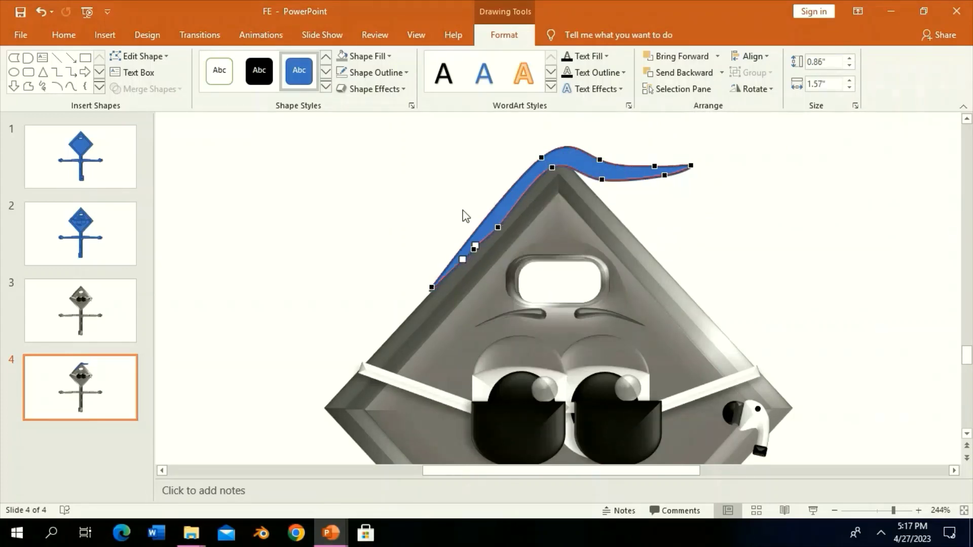
{"action": "key", "text": "ctrl+z"}
{"action": "mouse_move", "coordinate": [522, 175]}
{"action": "left_mouse_down"}
{"action": "mouse_move", "coordinate": [532, 195]}
{"action": "mouse_move", "coordinate": [505, 208]}
{"action": "left_mouse_up"}
Draw two more filled blue hair strands across the diamond's top.
{"action": "left_click", "coordinate": [71, 86]}
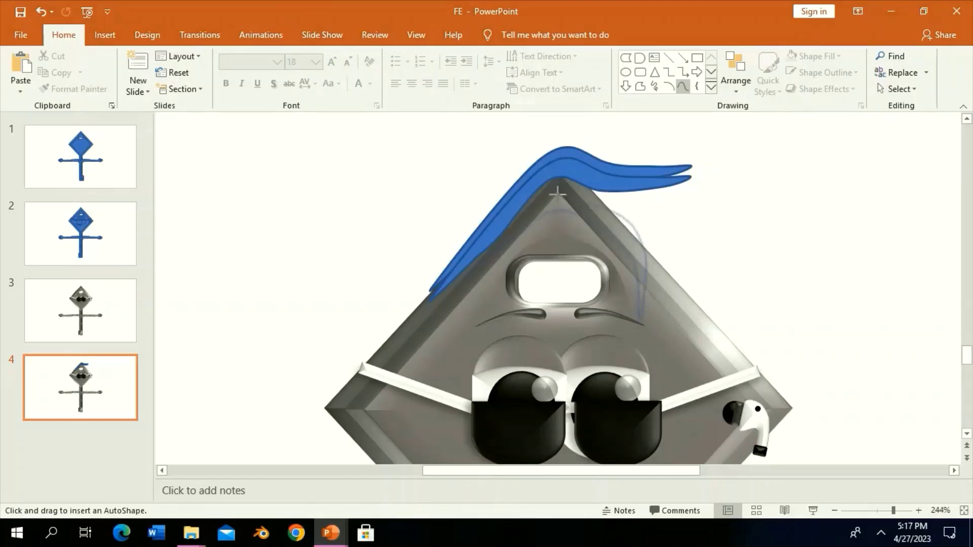
{"action": "double_click", "coordinate": [444, 298]}
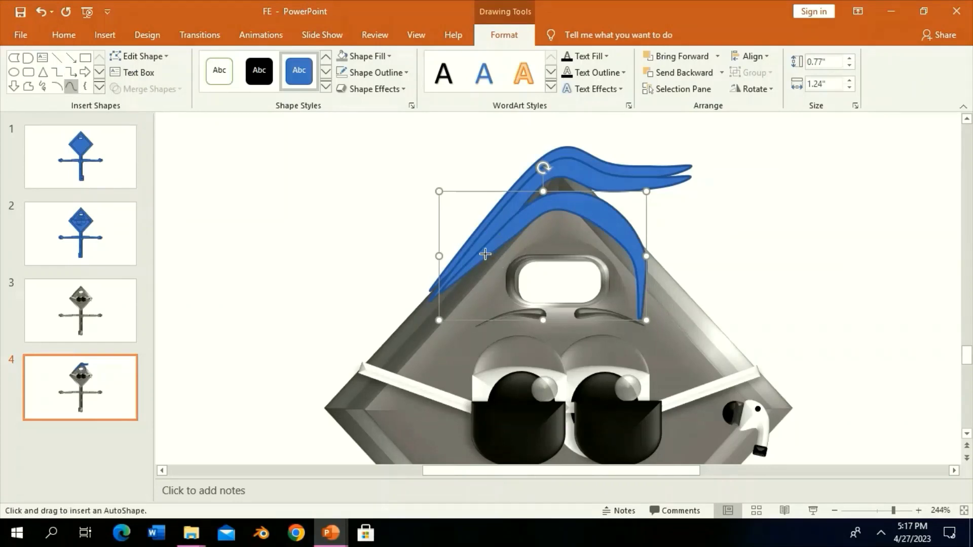
{"action": "left_click", "coordinate": [538, 177]}
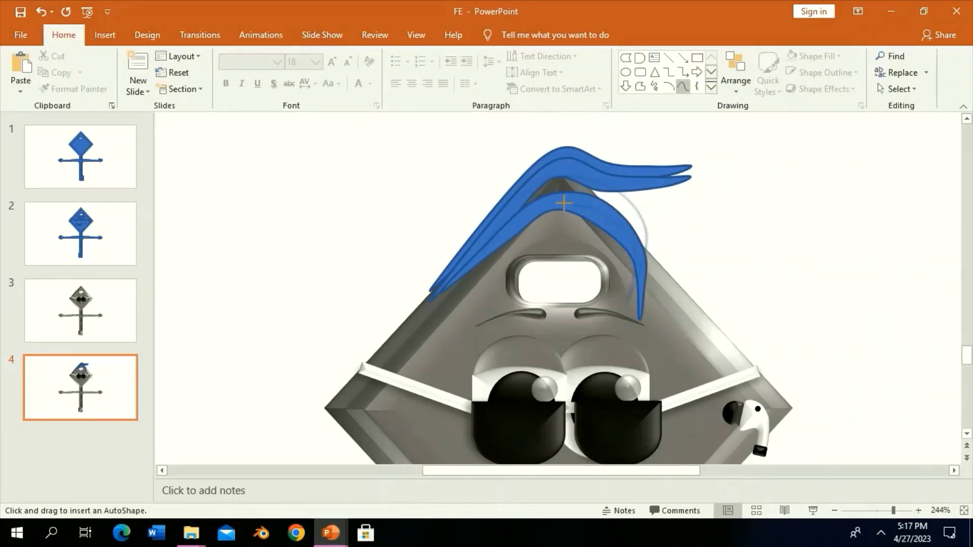
{"action": "double_click", "coordinate": [479, 253]}
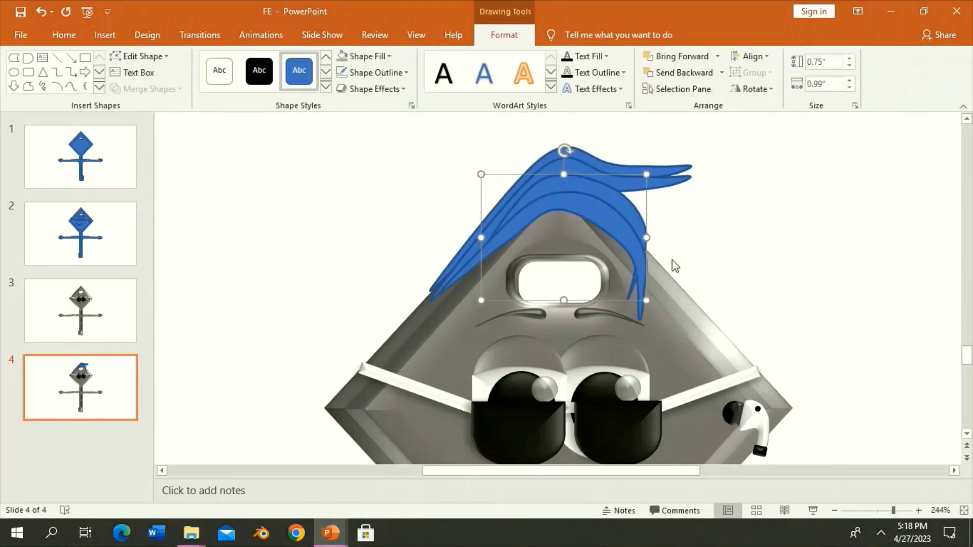
{"action": "scroll", "coordinate": [418, 210], "scroll_direction": "down", "scroll_amount": 1}
Draw a thin strand at the hair tip and bend it with an added point.
{"action": "left_click", "coordinate": [630, 186]}
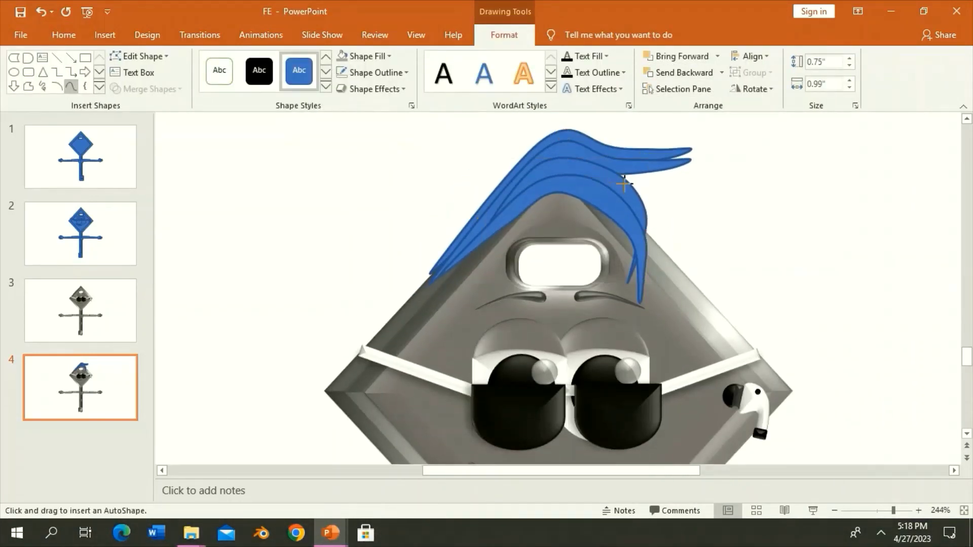
{"action": "double_click", "coordinate": [673, 174]}
{"action": "left_click", "coordinate": [138, 56]}
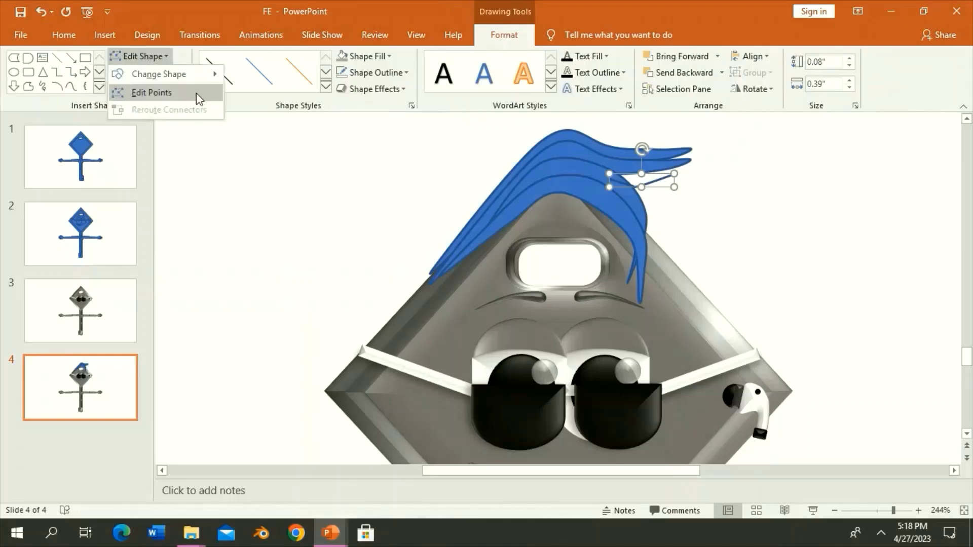
{"action": "left_click", "coordinate": [152, 91]}
{"action": "right_click", "coordinate": [674, 174]}
{"action": "left_click", "coordinate": [722, 183]}
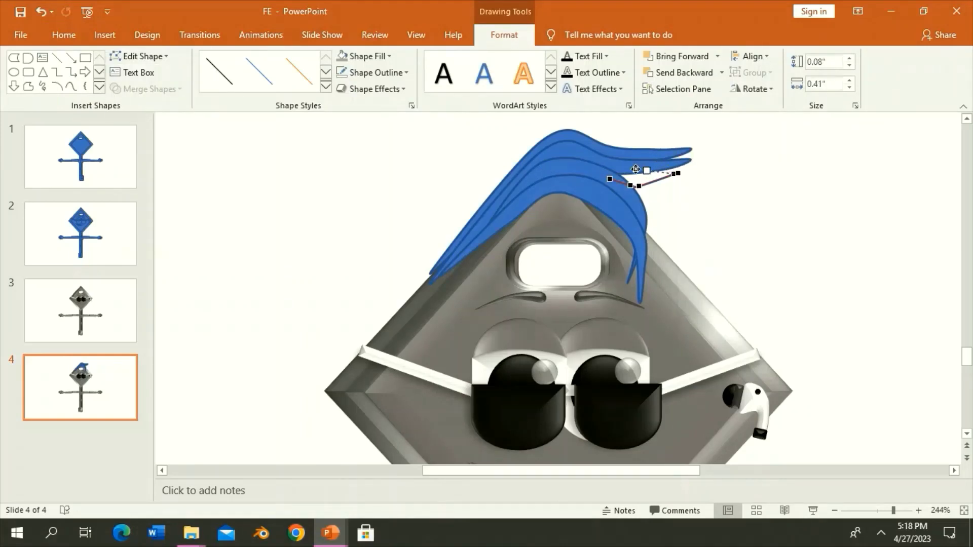
{"action": "right_click", "coordinate": [639, 174]}
{"action": "left_click", "coordinate": [681, 182]}
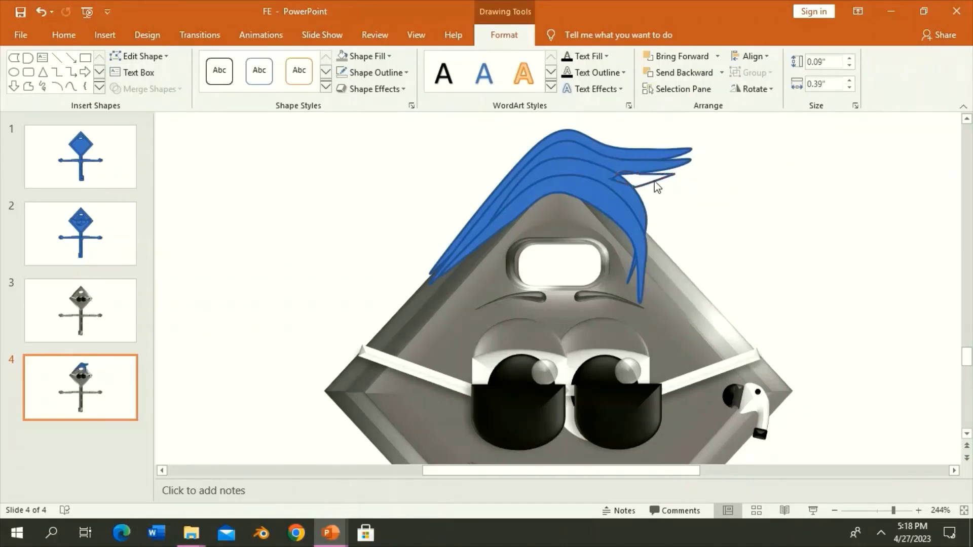
{"action": "key", "text": "Escape"}
{"action": "left_click", "coordinate": [326, 87]}
{"action": "key", "text": "Escape"}
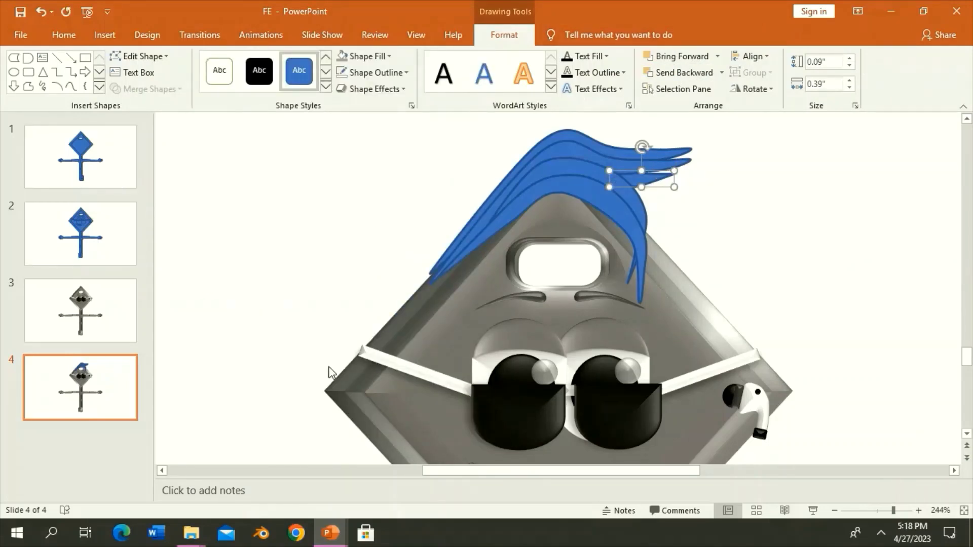
Draw a strand hanging down the right side of the hair.
{"action": "left_click", "coordinate": [71, 86]}
{"action": "left_click", "coordinate": [644, 187]}
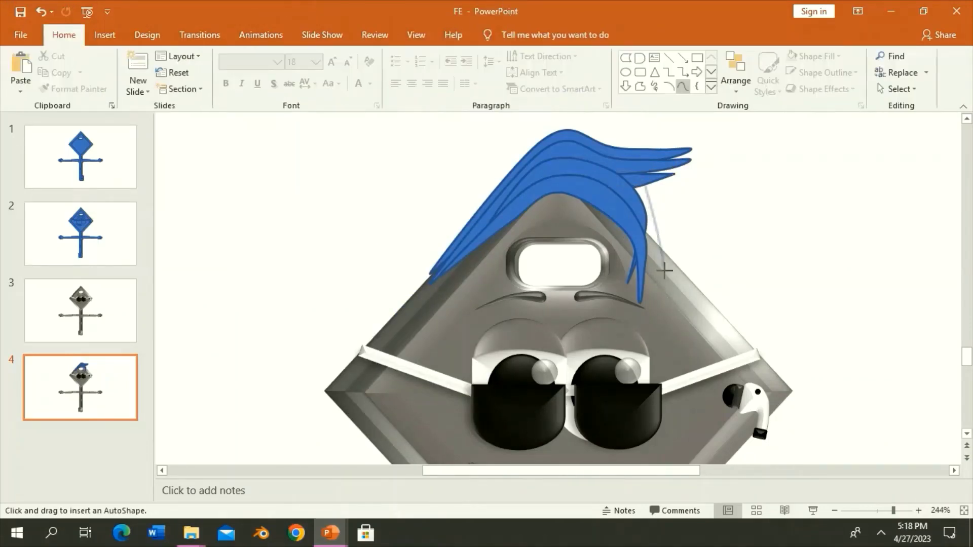
{"action": "double_click", "coordinate": [639, 176]}
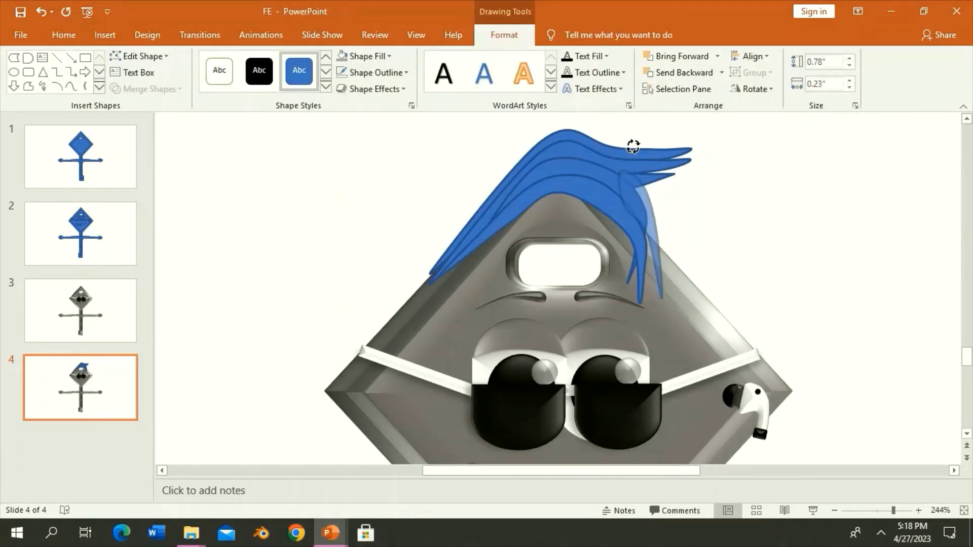
{"action": "left_click", "coordinate": [699, 239]}
{"action": "left_click_drag", "start_coordinate": [893, 510], "coordinate": [888, 510]}
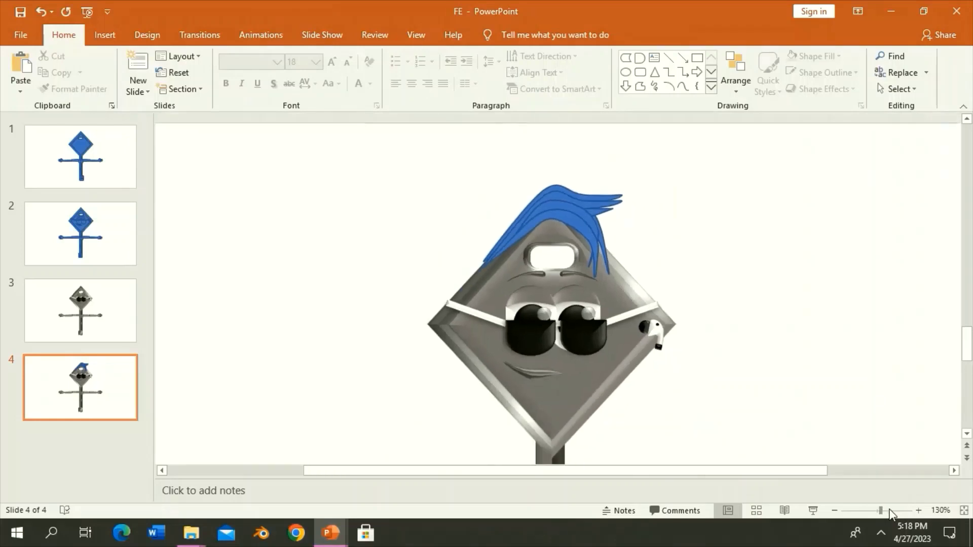
Delete the badly drawn stray curve beside the hair.
{"action": "key", "text": "Escape"}
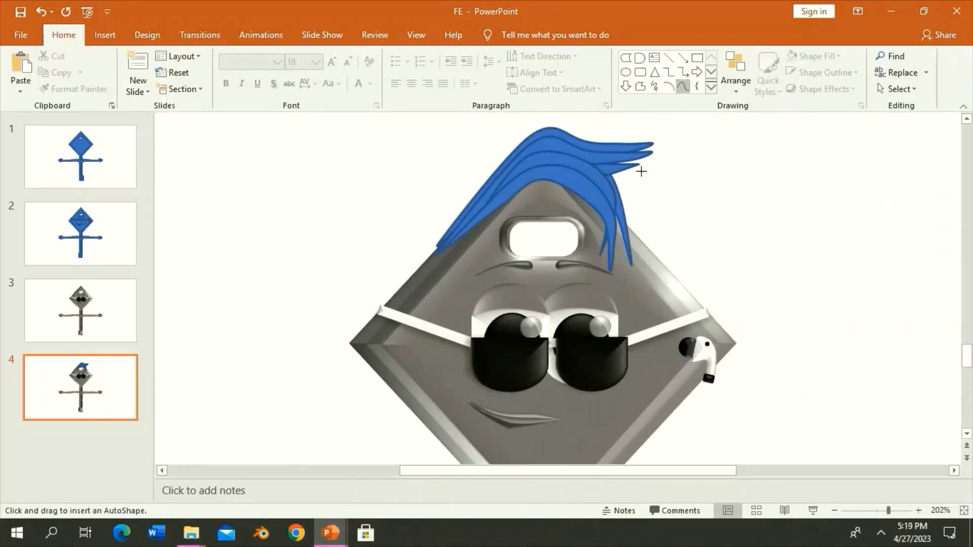
{"action": "double_click", "coordinate": [634, 223]}
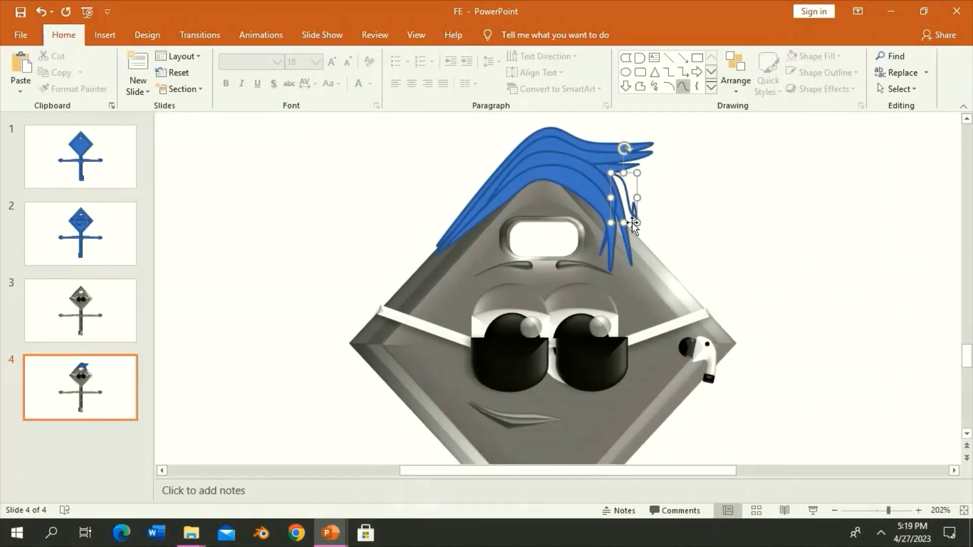
{"action": "scroll", "coordinate": [633, 223], "scroll_direction": "up", "scroll_amount": 5, "text": "ctrl"}
{"action": "left_click", "coordinate": [578, 278]}
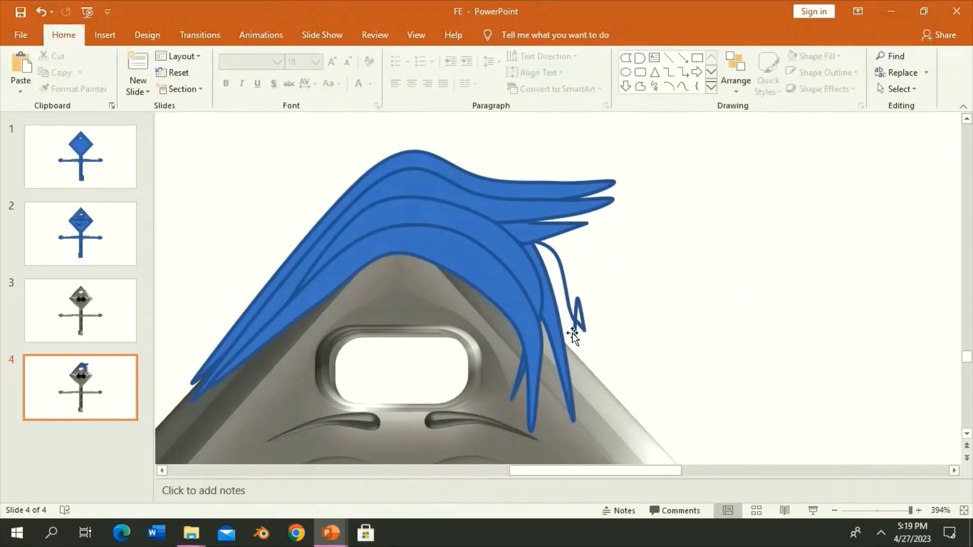
{"action": "left_click", "coordinate": [573, 328]}
{"action": "key", "text": "Delete"}
Draw a new thin hair strand and adjust its end points.
{"action": "left_click", "coordinate": [681, 88]}
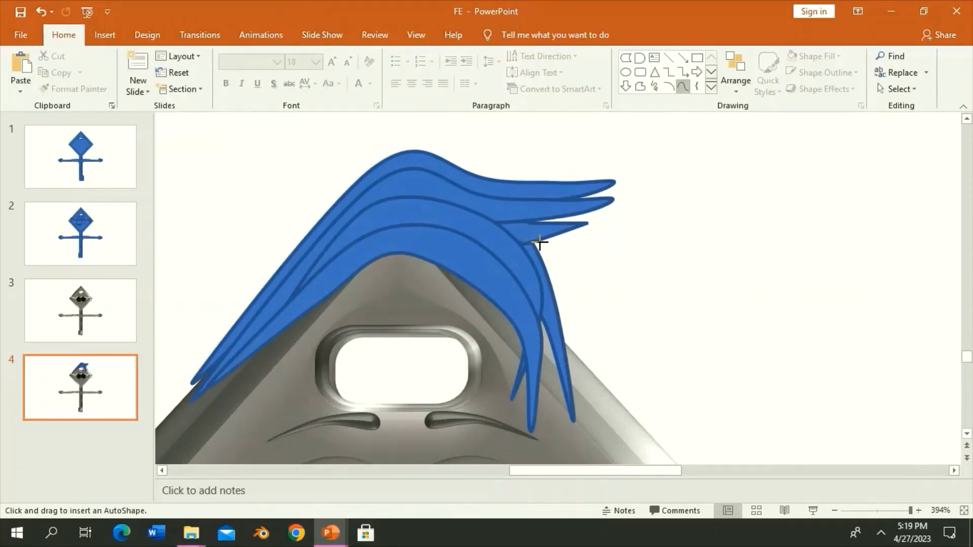
{"action": "left_click", "coordinate": [566, 322]}
{"action": "double_click", "coordinate": [580, 336]}
{"action": "left_click", "coordinate": [137, 56]}
{"action": "left_click", "coordinate": [142, 86]}
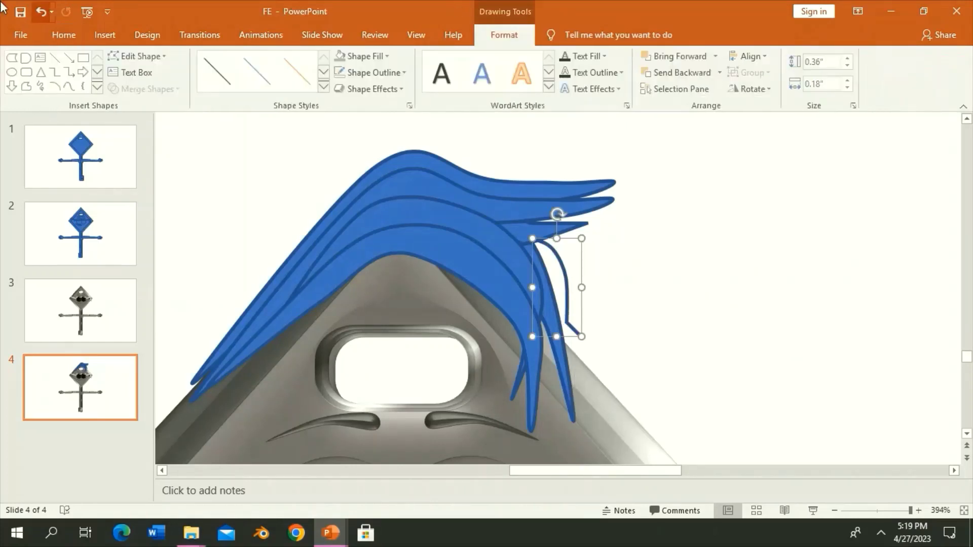
{"action": "right_click", "coordinate": [580, 337]}
{"action": "key", "text": "Escape"}
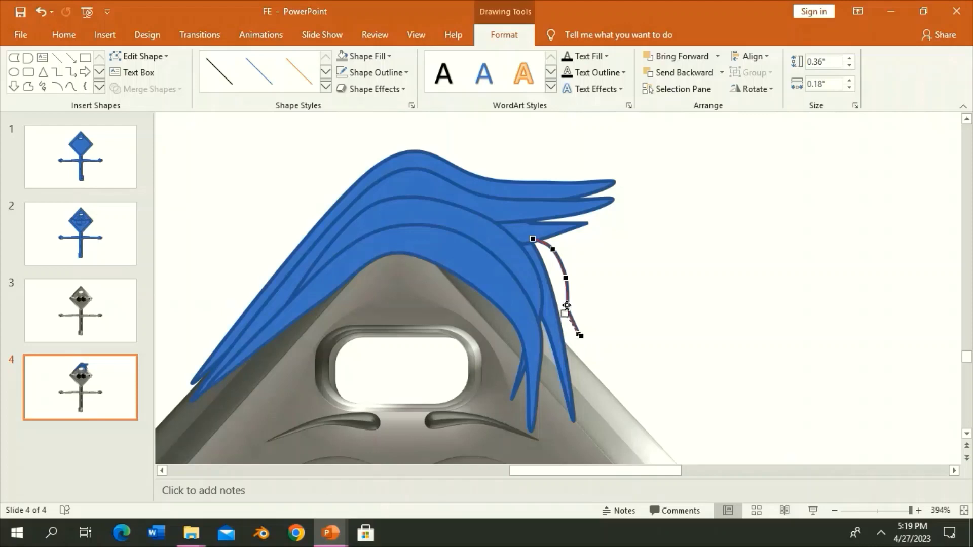
{"action": "right_click", "coordinate": [562, 319]}
{"action": "left_click", "coordinate": [709, 284]}
Refine the new strand's shape with Edit Points.
{"action": "left_click", "coordinate": [566, 283]}
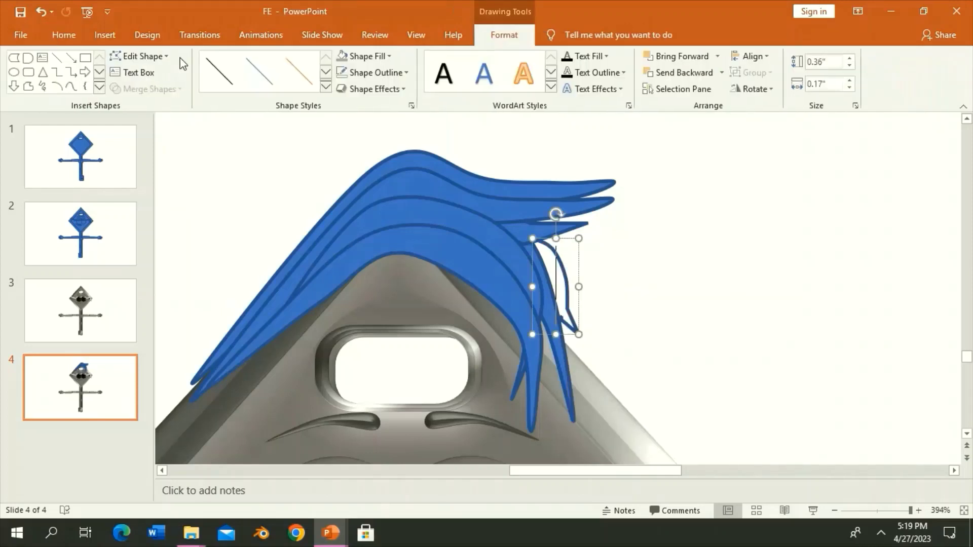
{"action": "left_click", "coordinate": [168, 56]}
{"action": "left_click", "coordinate": [152, 56]}
{"action": "left_click", "coordinate": [152, 56]}
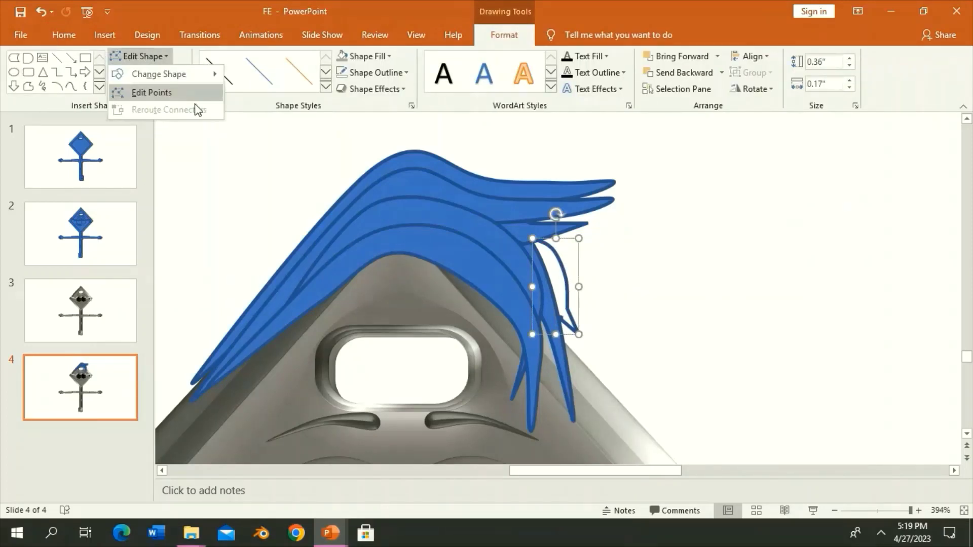
{"action": "left_click", "coordinate": [162, 91]}
{"action": "right_click", "coordinate": [559, 319]}
{"action": "key", "text": "Escape"}
{"action": "right_click", "coordinate": [562, 319]}
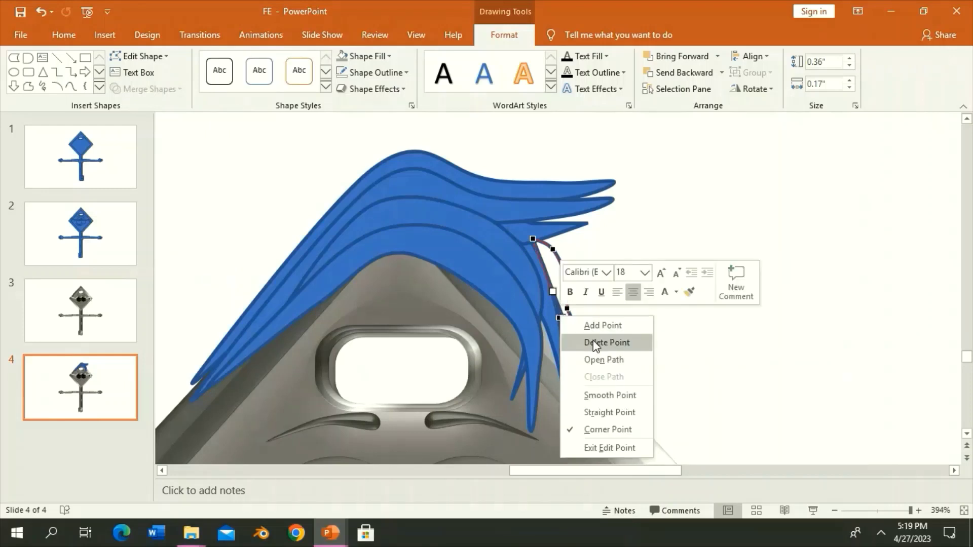
{"action": "key", "text": "Escape"}
{"action": "key", "text": "Escape"}
Apply the blue shape style to the strand and send it behind the other hair.
{"action": "left_click", "coordinate": [504, 34]}
{"action": "left_click", "coordinate": [326, 87]}
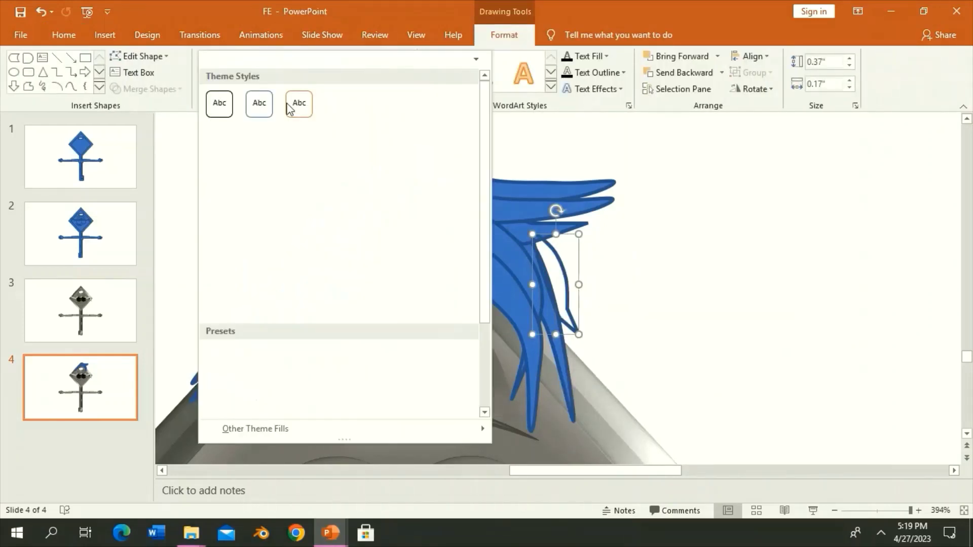
{"action": "key", "text": "Escape"}
{"action": "left_click", "coordinate": [693, 72]}
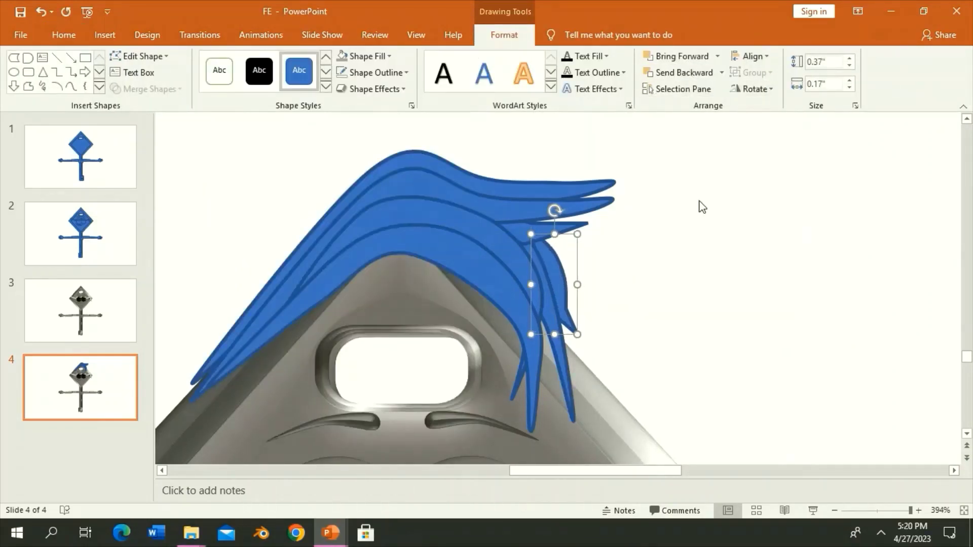
{"action": "left_click", "coordinate": [700, 206]}
{"action": "left_click", "coordinate": [879, 511]}
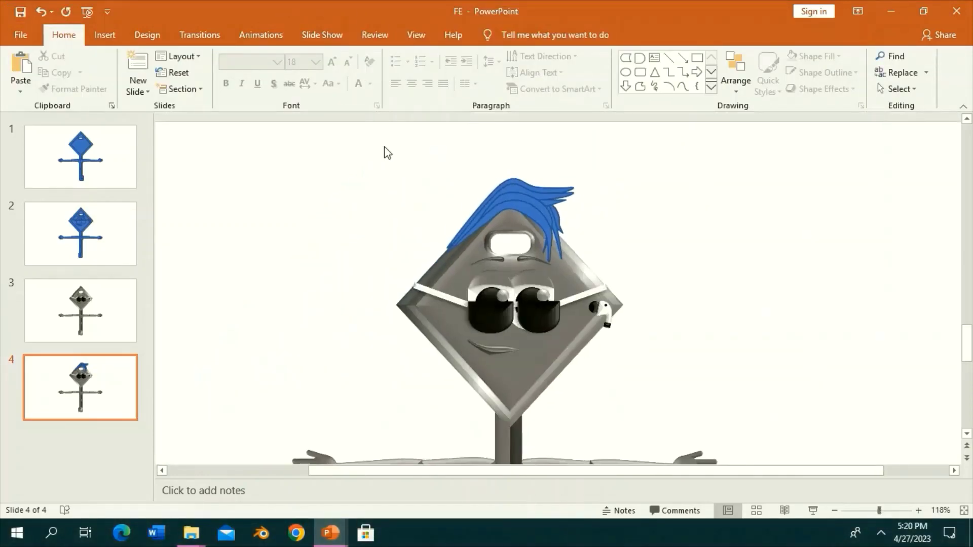
Give the hair a red-to-black gradient fill with the black stop at 79%.
{"action": "left_click_drag", "start_coordinate": [382, 159], "coordinate": [639, 268]}
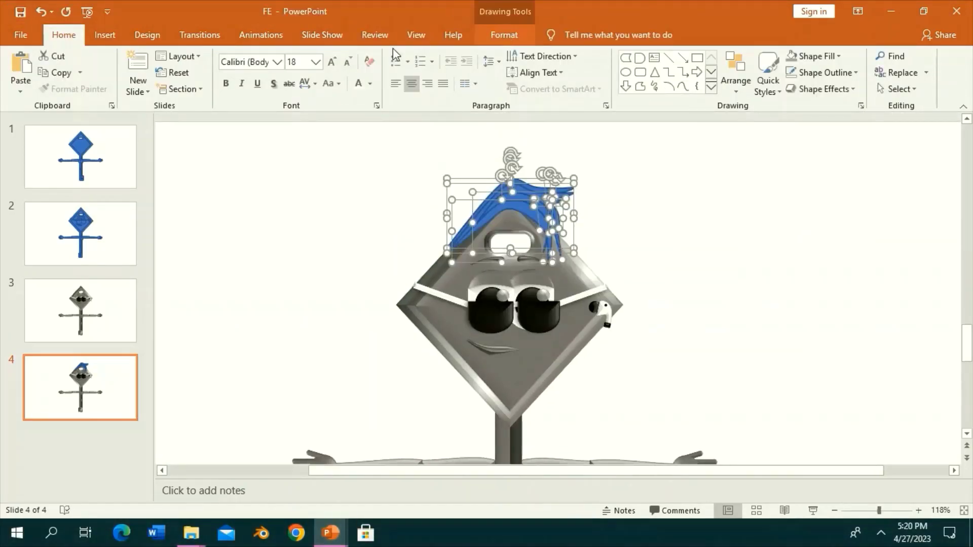
{"action": "left_click", "coordinate": [503, 35]}
{"action": "left_click", "coordinate": [411, 105]}
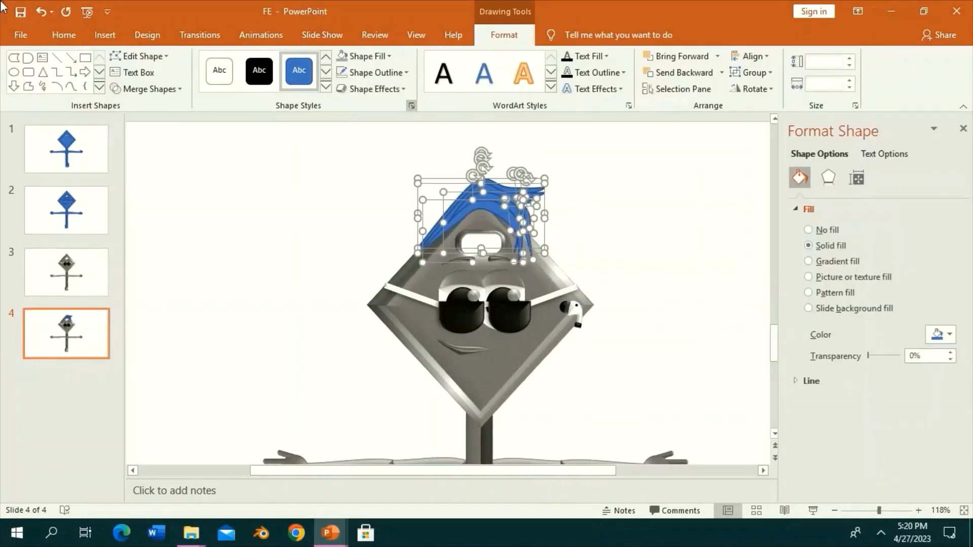
{"action": "left_click", "coordinate": [829, 262]}
{"action": "left_click", "coordinate": [941, 436]}
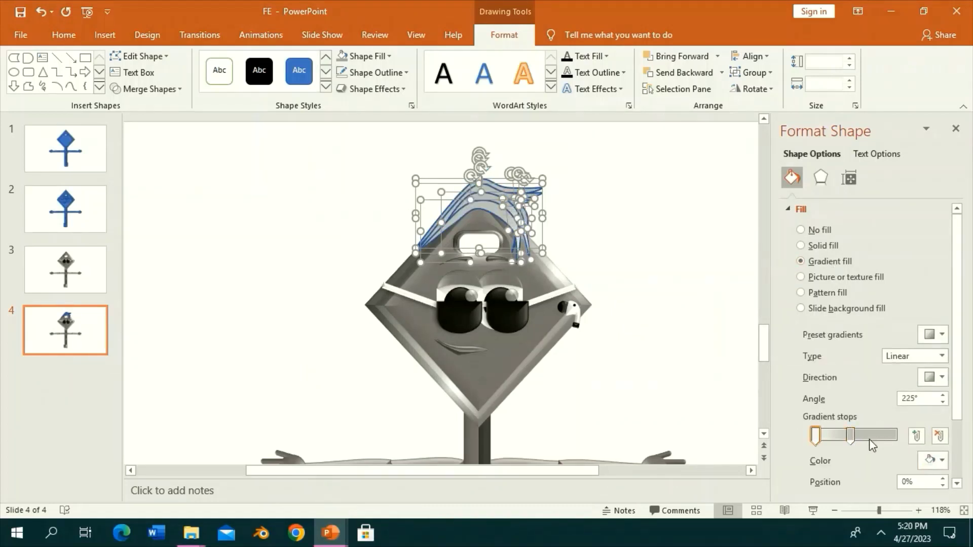
{"action": "left_click_drag", "start_coordinate": [850, 435], "coordinate": [916, 444]}
{"action": "left_click", "coordinate": [867, 311]}
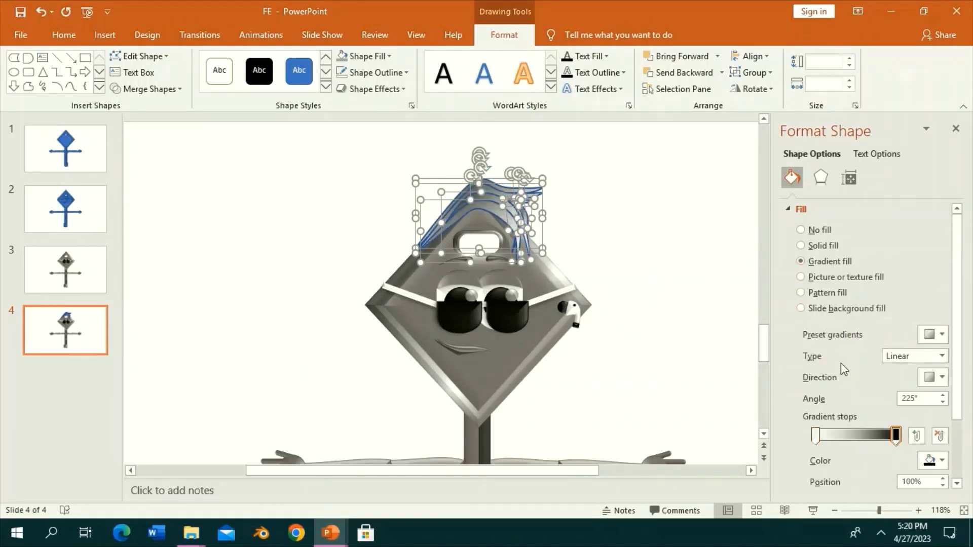
{"action": "left_click", "coordinate": [816, 435]}
{"action": "left_click", "coordinate": [942, 460]}
{"action": "left_click", "coordinate": [868, 389]}
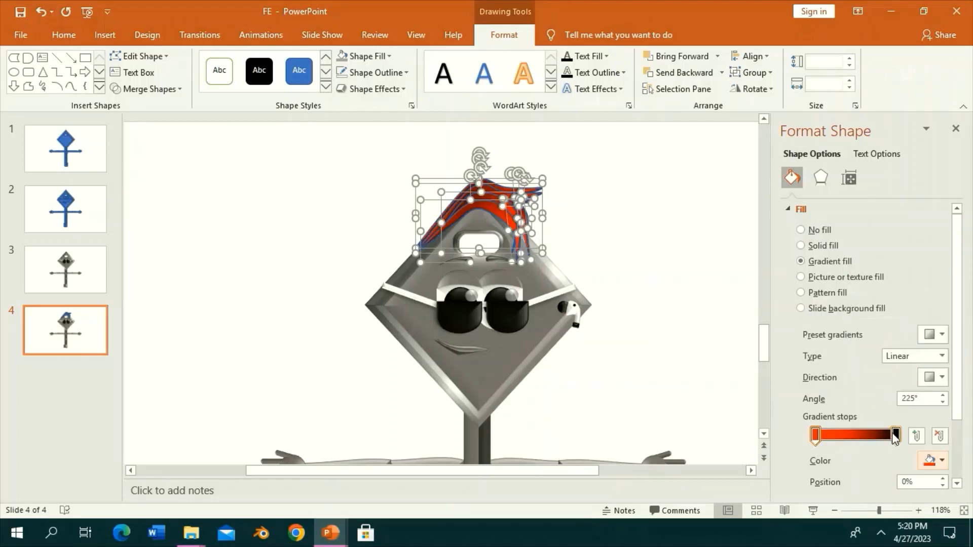
{"action": "left_click_drag", "start_coordinate": [896, 435], "coordinate": [879, 437]}
Add a bevel effect to the hair and set the gradient angle to 180°.
{"action": "left_click", "coordinate": [372, 89]}
{"action": "mouse_move", "coordinate": [380, 116]}
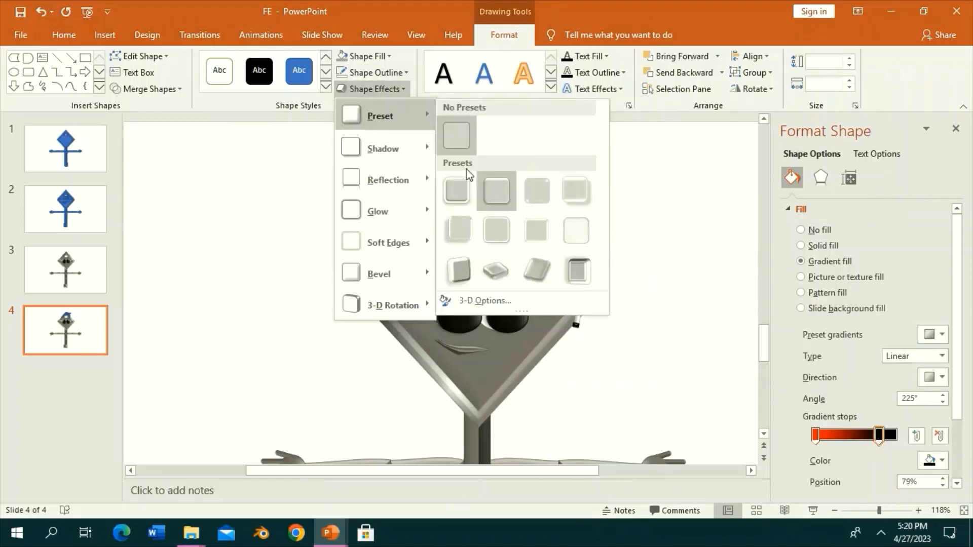
{"action": "left_click", "coordinate": [471, 192]}
{"action": "scroll", "coordinate": [851, 403], "scroll_direction": "down", "scroll_amount": 1}
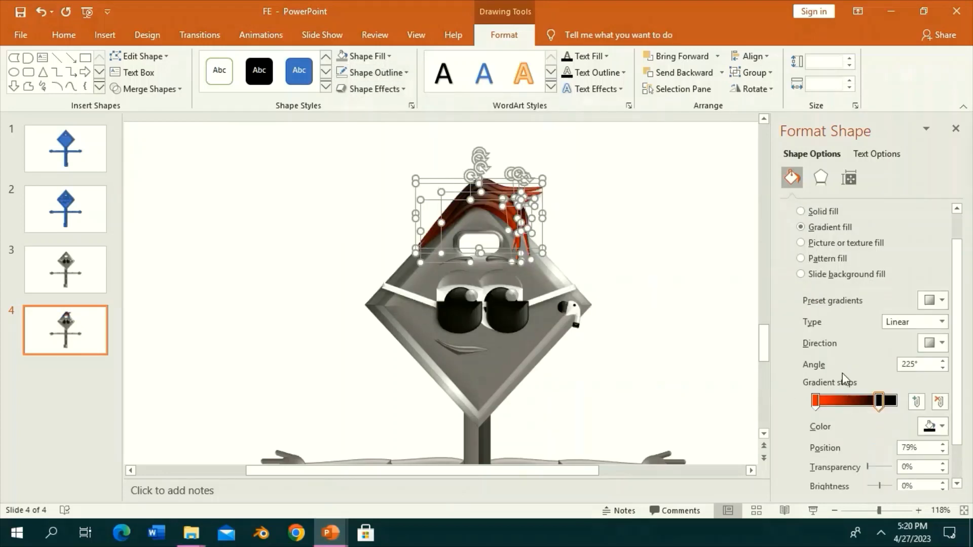
{"action": "left_click", "coordinate": [928, 343]}
{"action": "left_click", "coordinate": [923, 369]}
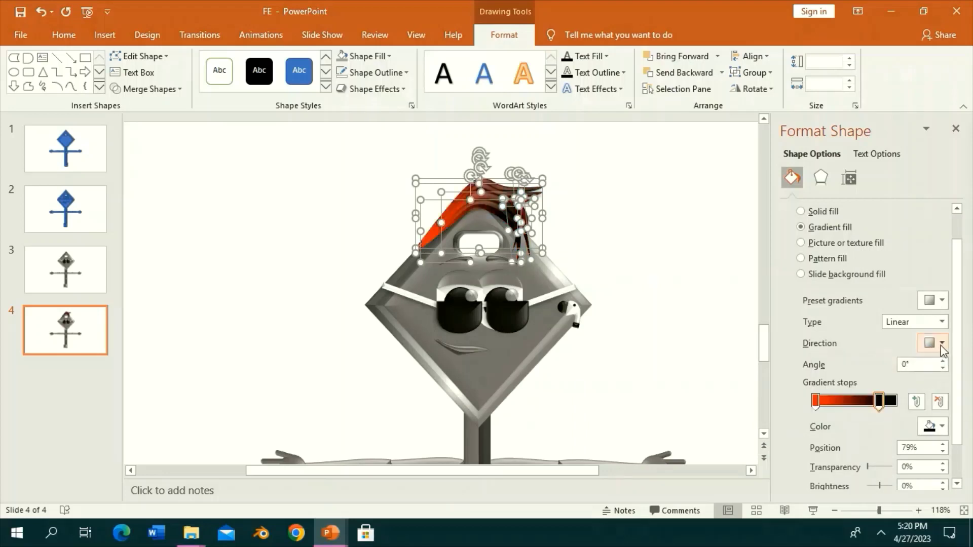
{"action": "left_click", "coordinate": [935, 343]}
{"action": "left_click", "coordinate": [949, 373]}
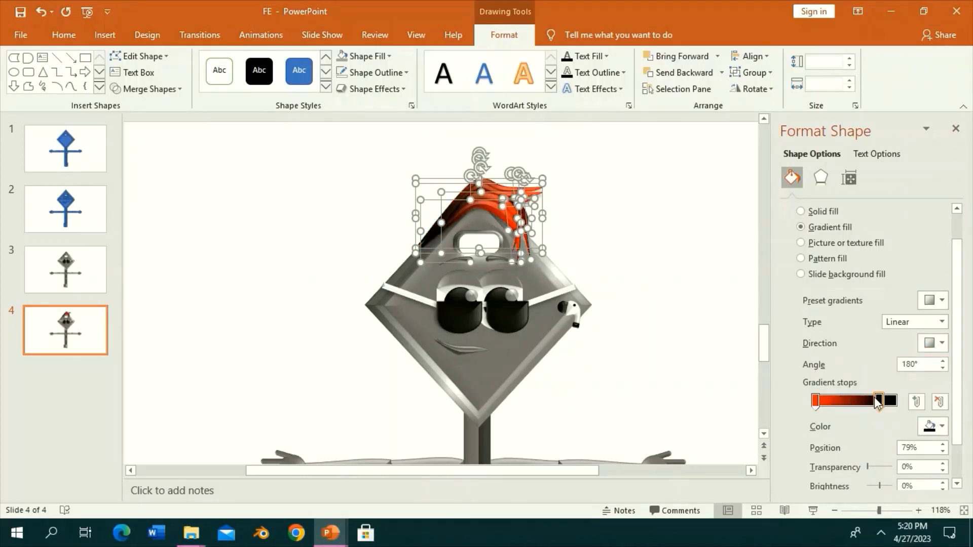
Add transparency to the red and black gradient stops.
{"action": "scroll", "coordinate": [862, 413], "scroll_direction": "down", "scroll_amount": 1}
{"action": "left_click_drag", "start_coordinate": [871, 438], "coordinate": [881, 437]}
{"action": "left_click", "coordinate": [815, 365]}
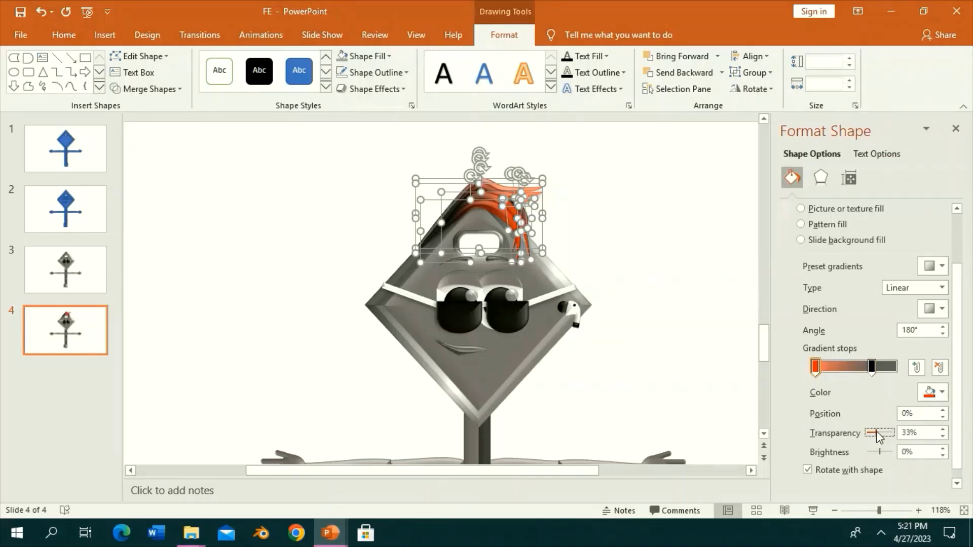
{"action": "left_click", "coordinate": [871, 366]}
Group all the hair strands into one object.
{"action": "left_click", "coordinate": [736, 73]}
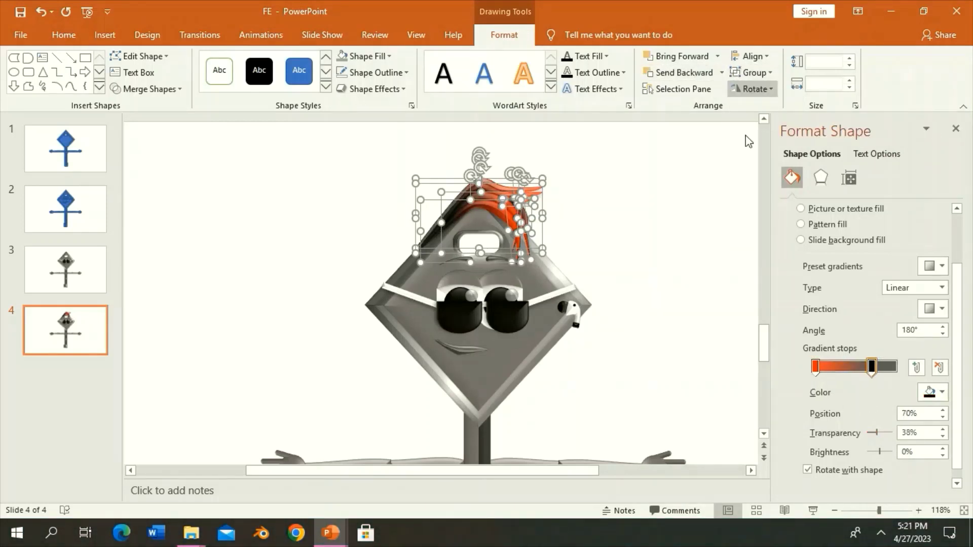
{"action": "left_click", "coordinate": [748, 89]}
{"action": "left_click", "coordinate": [649, 209]}
{"action": "scroll", "coordinate": [556, 184], "scroll_direction": "down", "scroll_amount": 2}
{"action": "scroll", "coordinate": [585, 170], "scroll_direction": "down", "scroll_amount": 2}
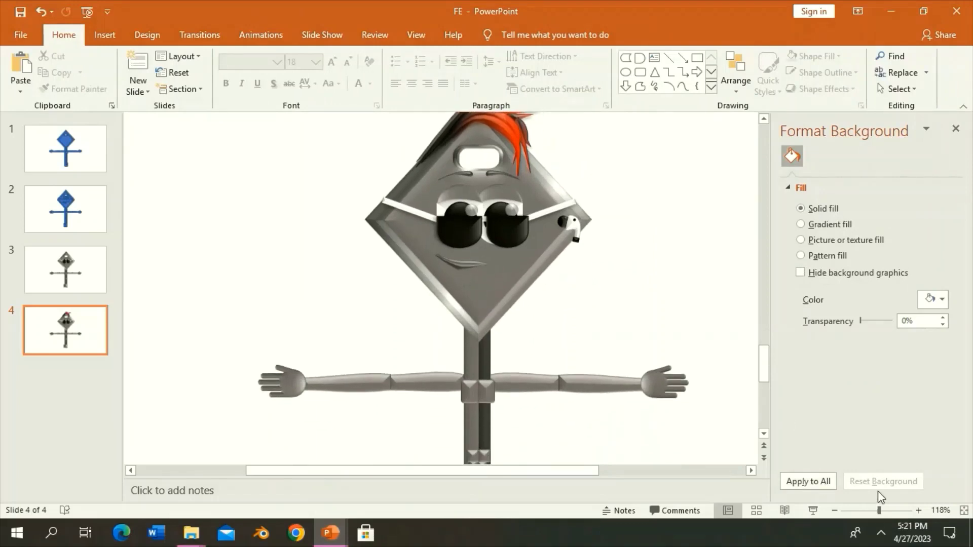
{"action": "left_click", "coordinate": [862, 511]}
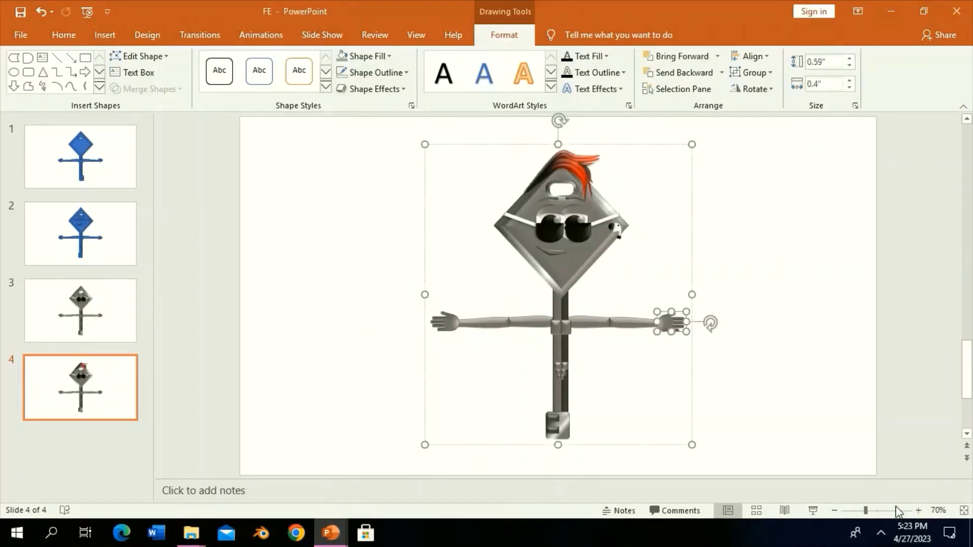
Draw an oval over the hand's fingers and a curve outlining the hand.
{"action": "left_click", "coordinate": [898, 510]}
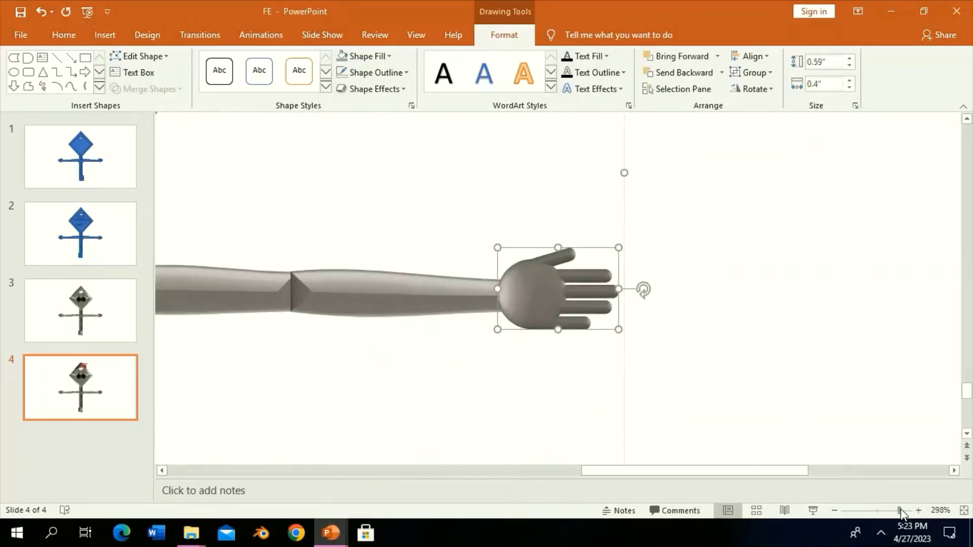
{"action": "left_click", "coordinate": [751, 278]}
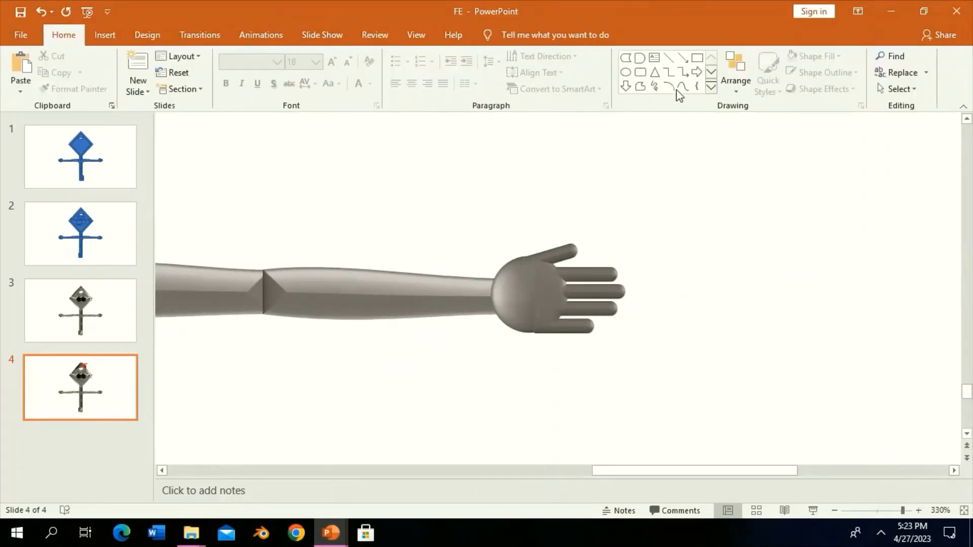
{"action": "left_click", "coordinate": [625, 71]}
{"action": "left_click_drag", "start_coordinate": [565, 252], "coordinate": [635, 343]}
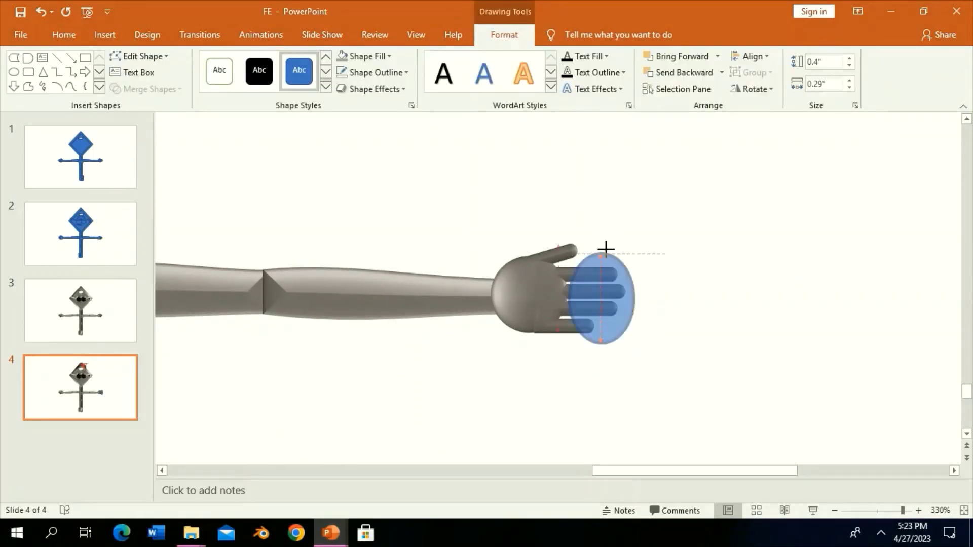
{"action": "left_click_drag", "start_coordinate": [605, 249], "coordinate": [606, 260]}
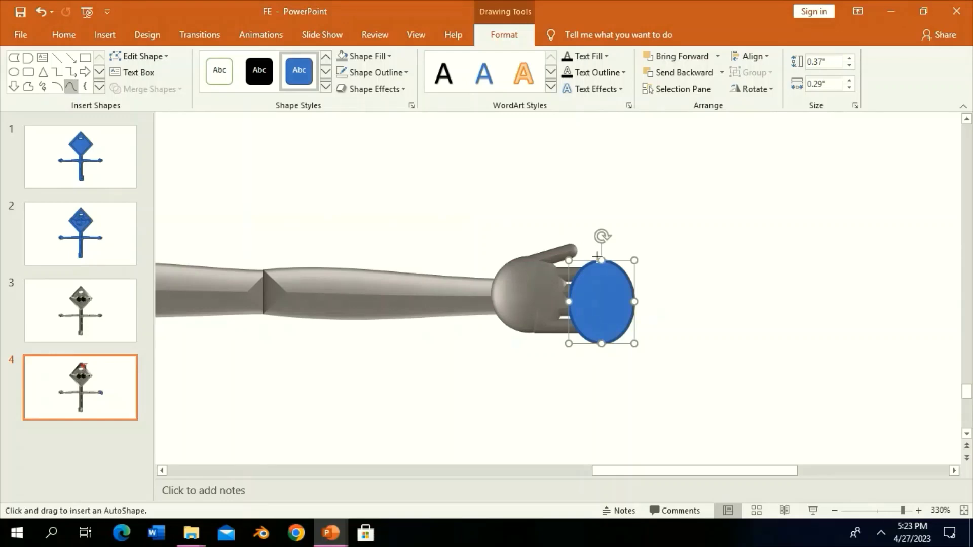
{"action": "left_click", "coordinate": [596, 257]}
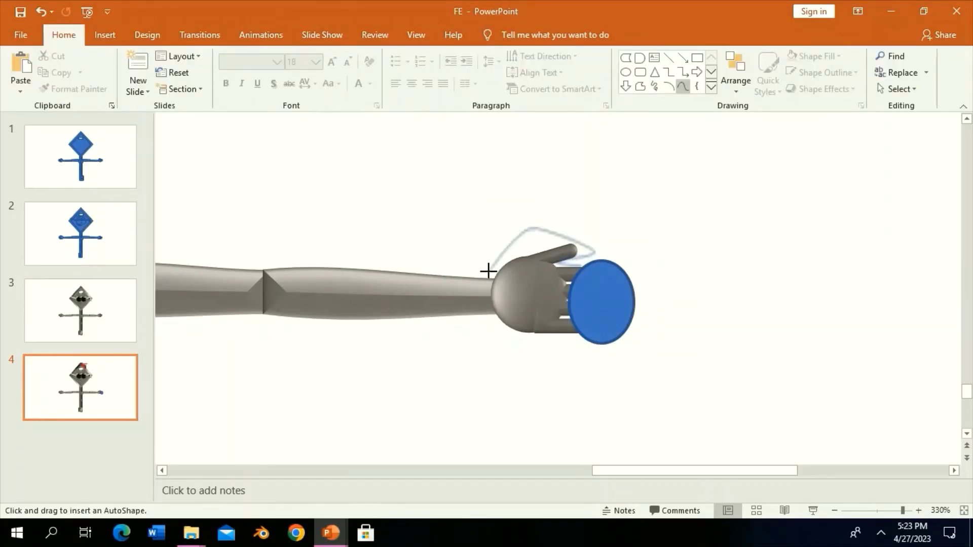
{"action": "left_click", "coordinate": [594, 273]}
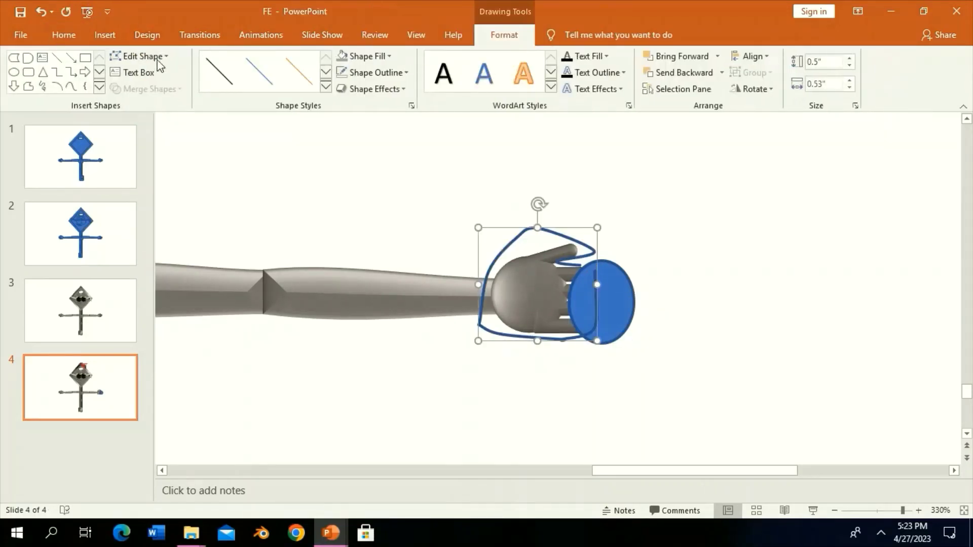
Union the hand and oval into one mitten, then reshape its thumb and bottom edge.
{"action": "key", "text": "ctrl+a"}
{"action": "left_click", "coordinate": [147, 88]}
{"action": "left_click", "coordinate": [144, 104]}
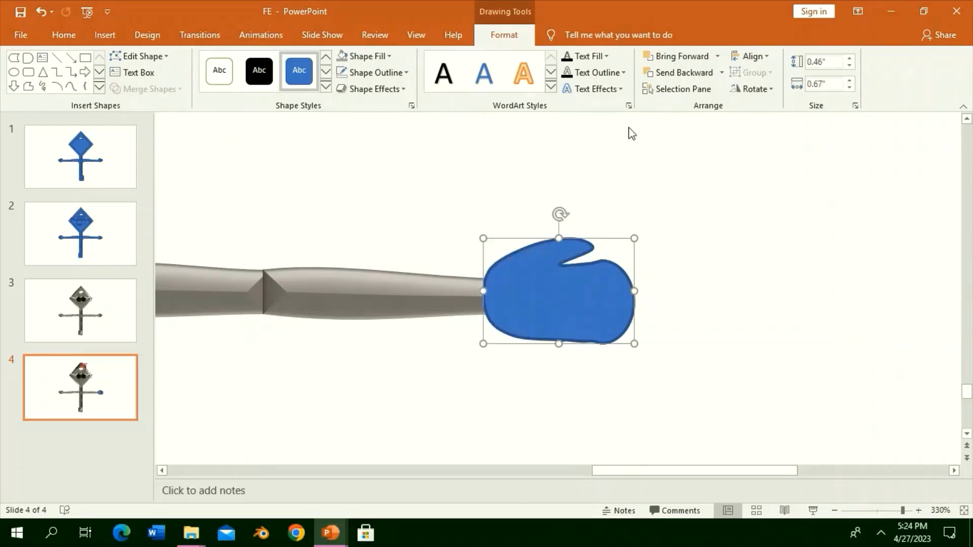
{"action": "left_click", "coordinate": [139, 56]}
{"action": "left_click", "coordinate": [152, 92]}
{"action": "left_click_drag", "start_coordinate": [597, 245], "coordinate": [593, 258]}
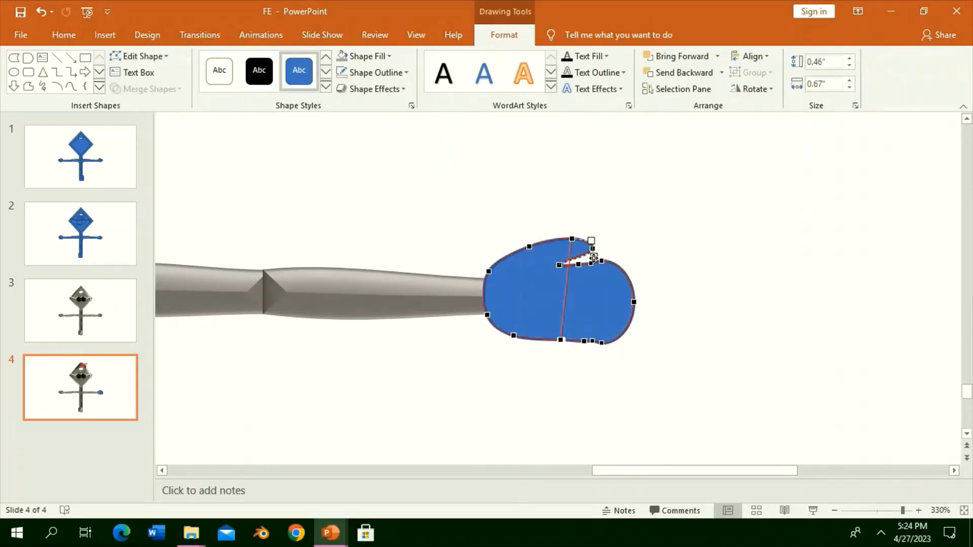
{"action": "right_click", "coordinate": [591, 343]}
{"action": "left_click", "coordinate": [620, 369]}
{"action": "left_click", "coordinate": [679, 253]}
Draw a small rounded-top rectangle cuff at the wrist and send it behind the mitten.
{"action": "left_click_drag", "start_coordinate": [666, 246], "coordinate": [431, 322]}
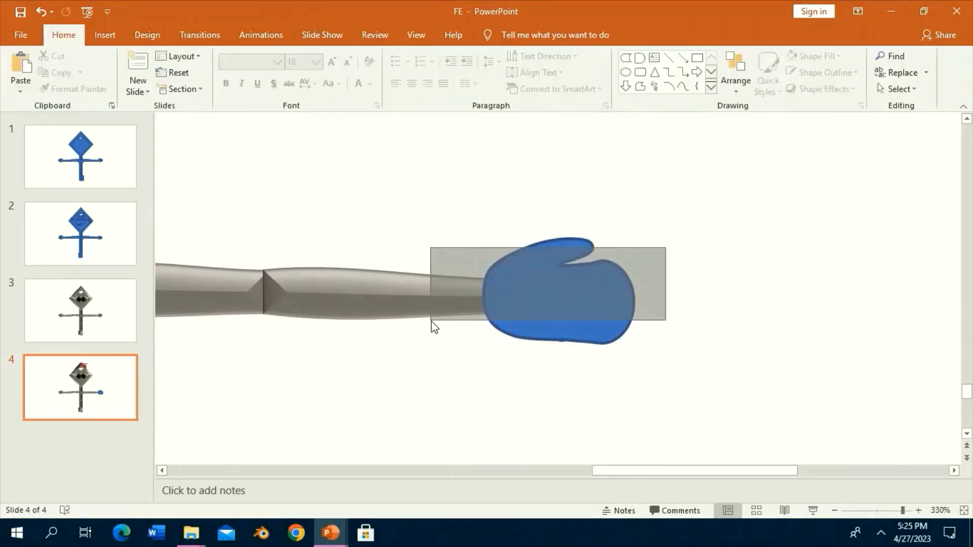
{"action": "left_click", "coordinate": [673, 77]}
{"action": "left_click_drag", "start_coordinate": [473, 285], "coordinate": [700, 512]}
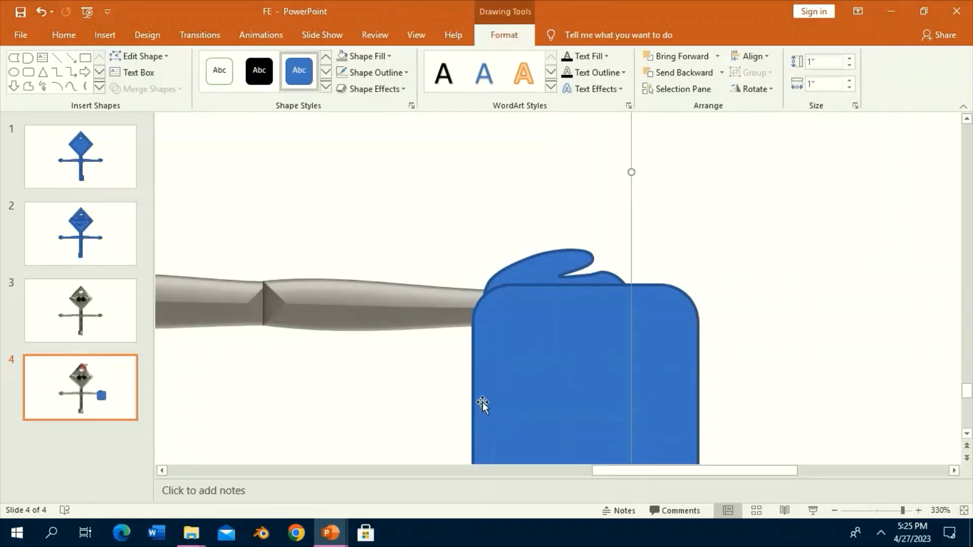
{"action": "mouse_move", "coordinate": [483, 402]}
{"action": "left_mouse_down"}
{"action": "mouse_move", "coordinate": [441, 357]}
{"action": "mouse_move", "coordinate": [430, 318]}
{"action": "left_mouse_up"}
{"action": "mouse_move", "coordinate": [644, 426]}
{"action": "left_mouse_down"}
{"action": "mouse_move", "coordinate": [445, 265]}
{"action": "mouse_move", "coordinate": [475, 344]}
{"action": "left_mouse_up"}
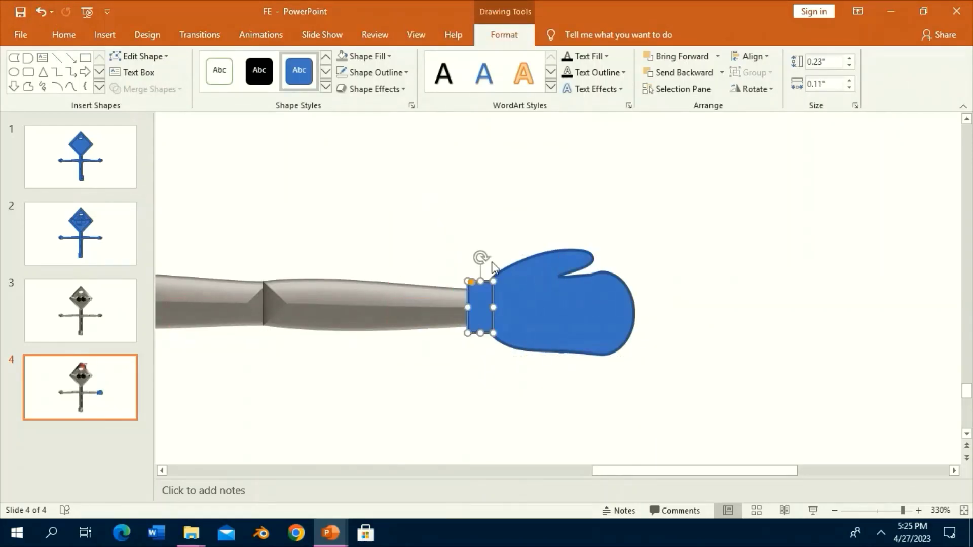
{"action": "left_click", "coordinate": [679, 72]}
Draw a 6-point star, shrink it and place it on the mitten.
{"action": "key", "text": "Escape"}
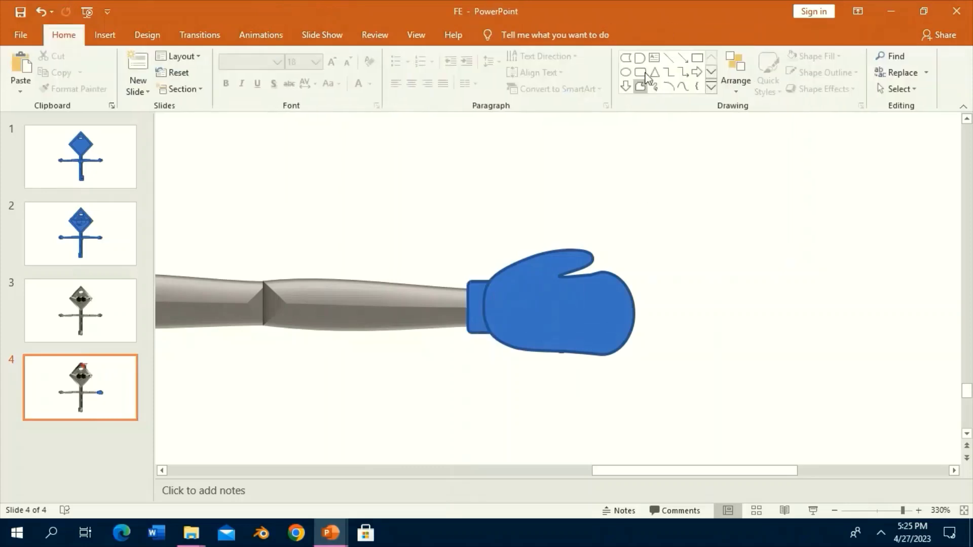
{"action": "left_click", "coordinate": [712, 88]}
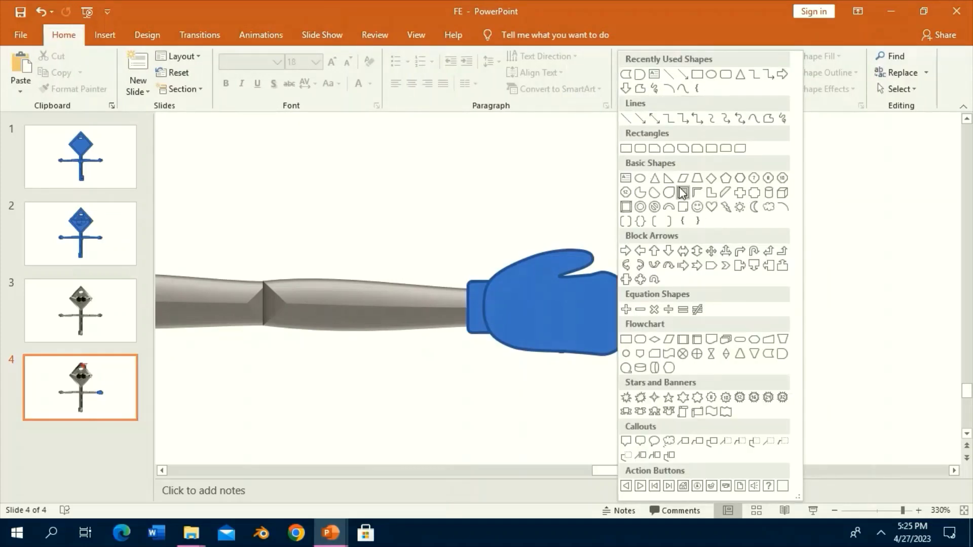
{"action": "left_click", "coordinate": [683, 397]}
{"action": "left_click", "coordinate": [678, 400]}
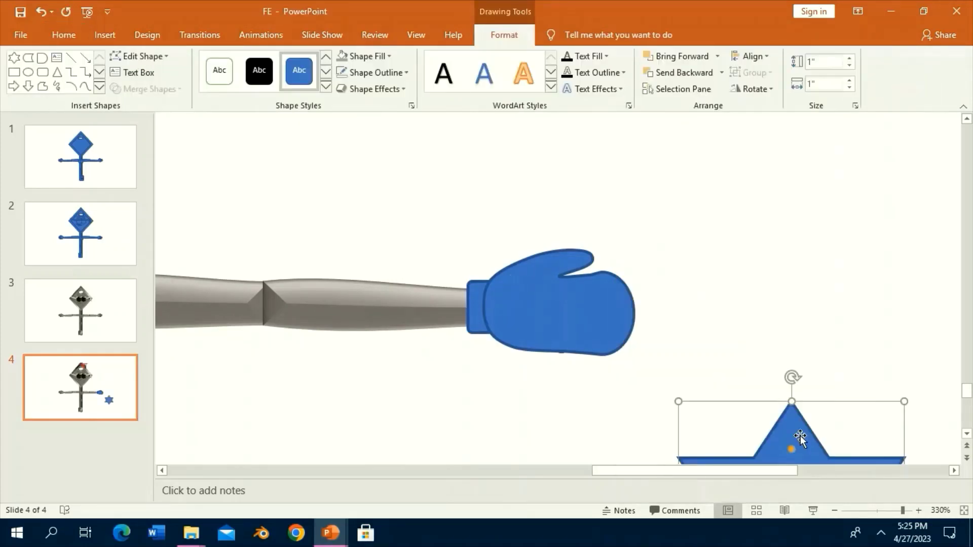
{"action": "left_click_drag", "start_coordinate": [796, 437], "coordinate": [730, 289]}
{"action": "left_click_drag", "start_coordinate": [742, 393], "coordinate": [749, 327]}
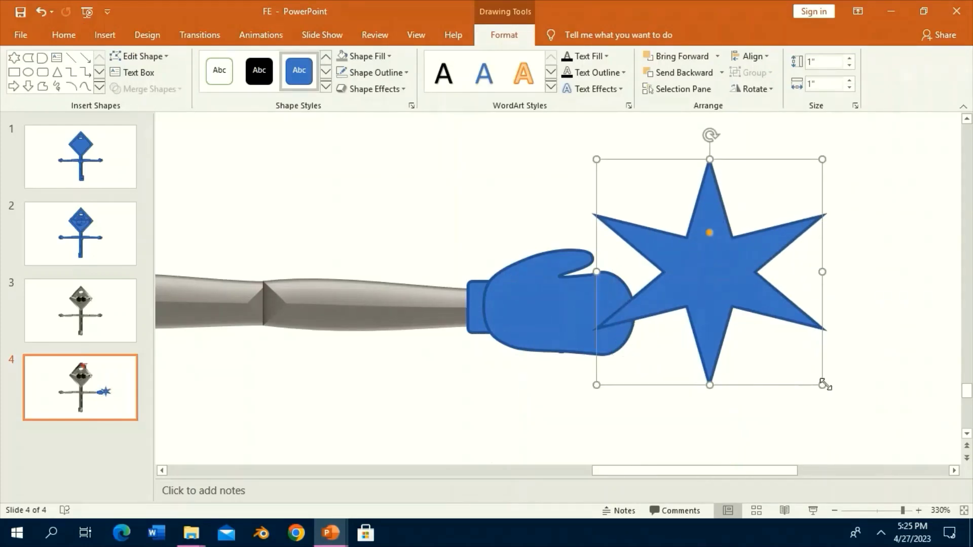
{"action": "mouse_move", "coordinate": [822, 385]}
{"action": "left_mouse_down"}
{"action": "mouse_move", "coordinate": [639, 211]}
{"action": "mouse_move", "coordinate": [525, 298]}
{"action": "left_mouse_up"}
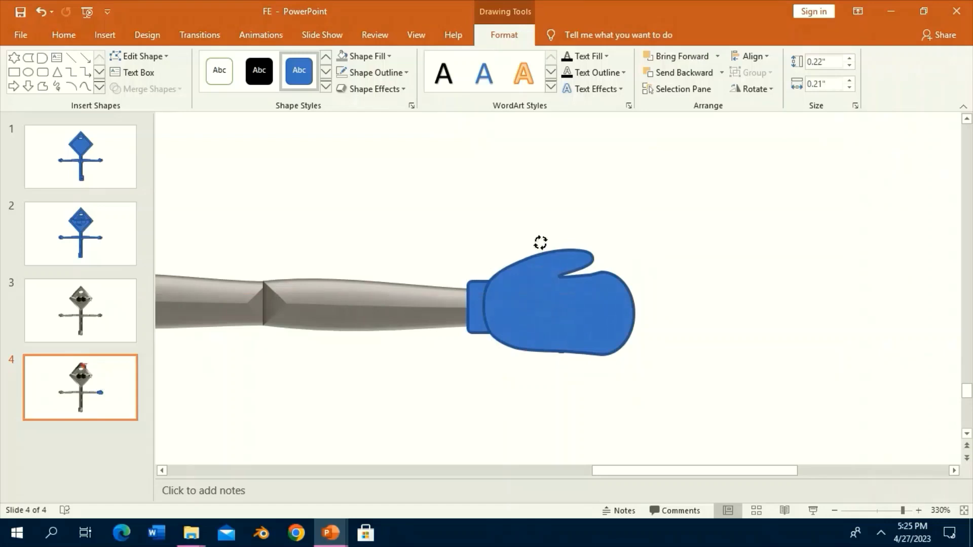
{"action": "left_click_drag", "start_coordinate": [540, 243], "coordinate": [581, 311]}
Fill the mitten black and make the star and cuff white.
{"action": "left_click", "coordinate": [575, 336]}
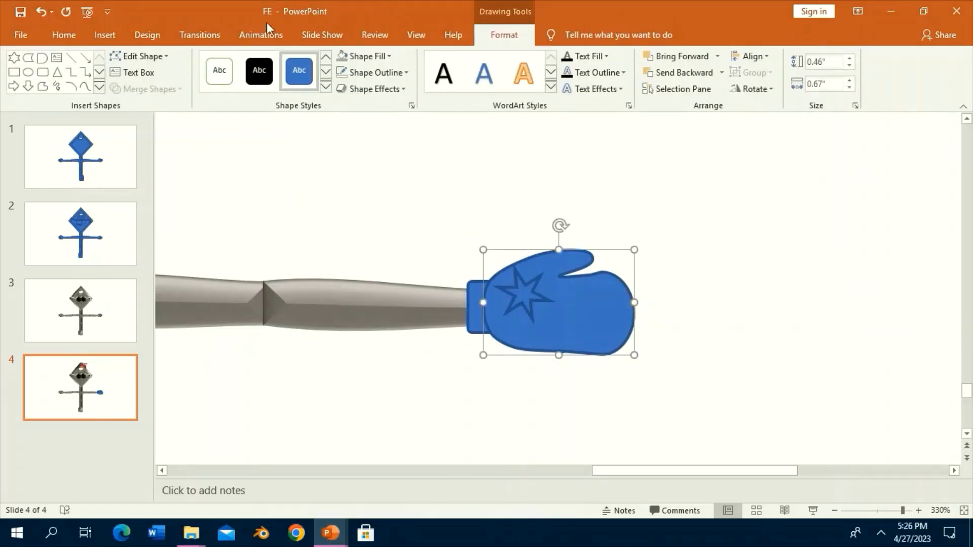
{"action": "left_click", "coordinate": [259, 71]}
{"action": "left_click", "coordinate": [525, 297]}
{"action": "left_click", "coordinate": [473, 307], "text": "shift"}
{"action": "left_click", "coordinate": [219, 71]}
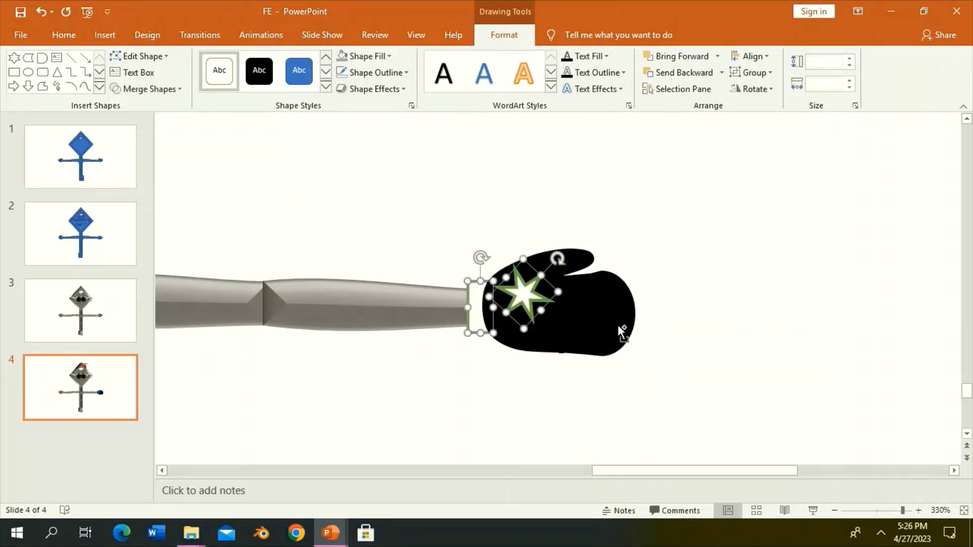
Apply a bevel effect to the mitten, star and cuff.
{"action": "left_click", "coordinate": [622, 332], "text": "shift"}
{"action": "left_click", "coordinate": [374, 89]}
{"action": "left_click", "coordinate": [572, 234]}
{"action": "left_click", "coordinate": [373, 89]}
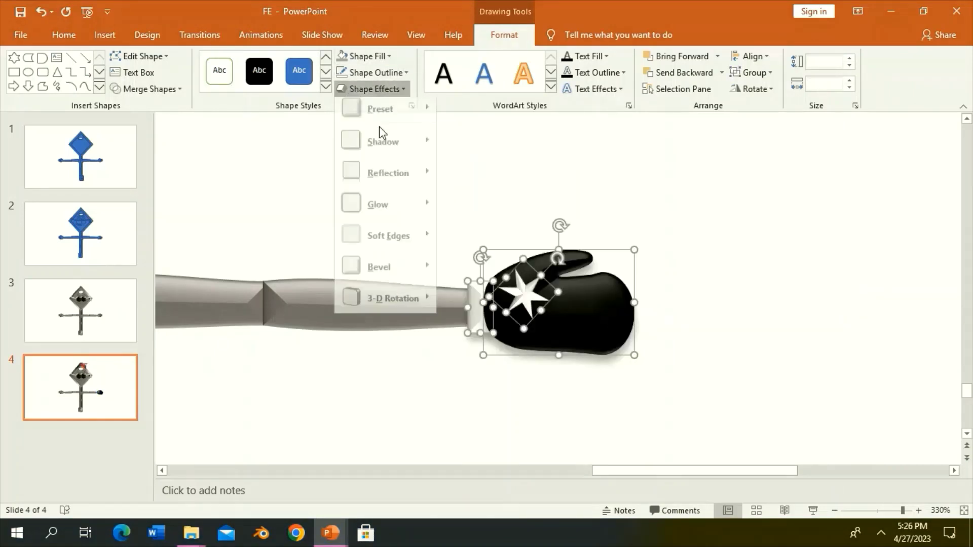
{"action": "key", "text": "Escape"}
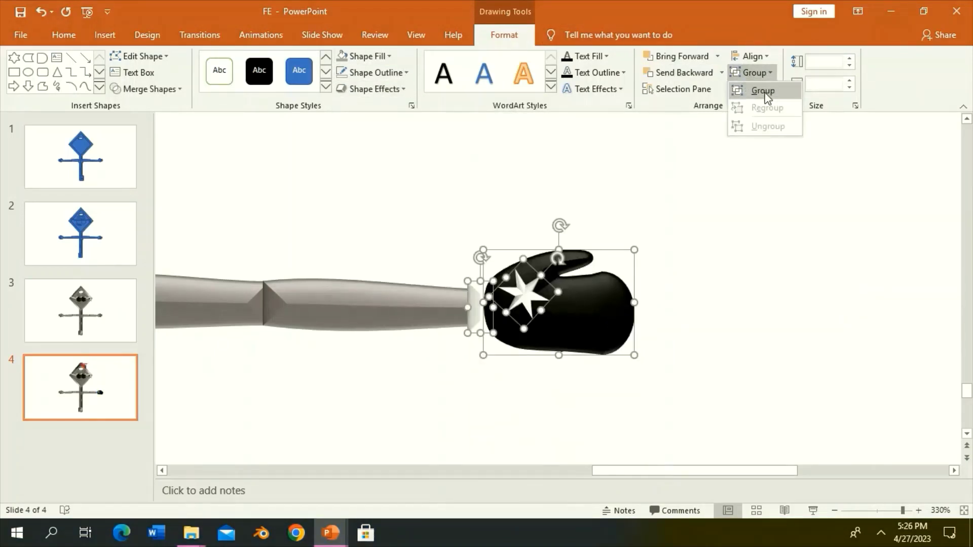
Group the star, cuff and mitten into one glove and flip it.
{"action": "left_click", "coordinate": [763, 87]}
{"action": "left_click", "coordinate": [752, 88]}
{"action": "left_click", "coordinate": [770, 165]}
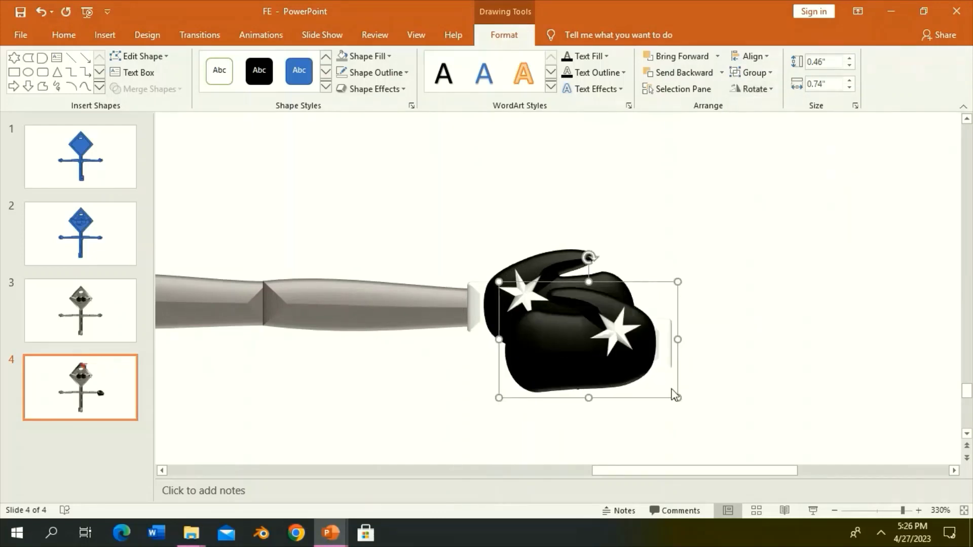
Move the second star glove onto the character's left hand, undoing an accidental figure move.
{"action": "scroll", "coordinate": [699, 306], "scroll_direction": "down", "scroll_amount": 5}
{"action": "left_click", "coordinate": [679, 282]}
{"action": "left_click_drag", "start_coordinate": [586, 311], "coordinate": [399, 310]}
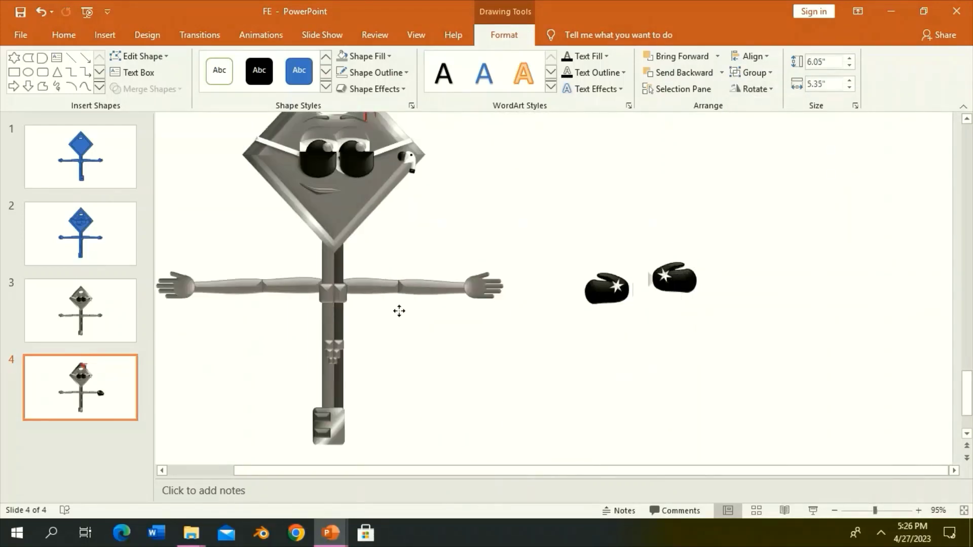
{"action": "left_click", "coordinate": [41, 12]}
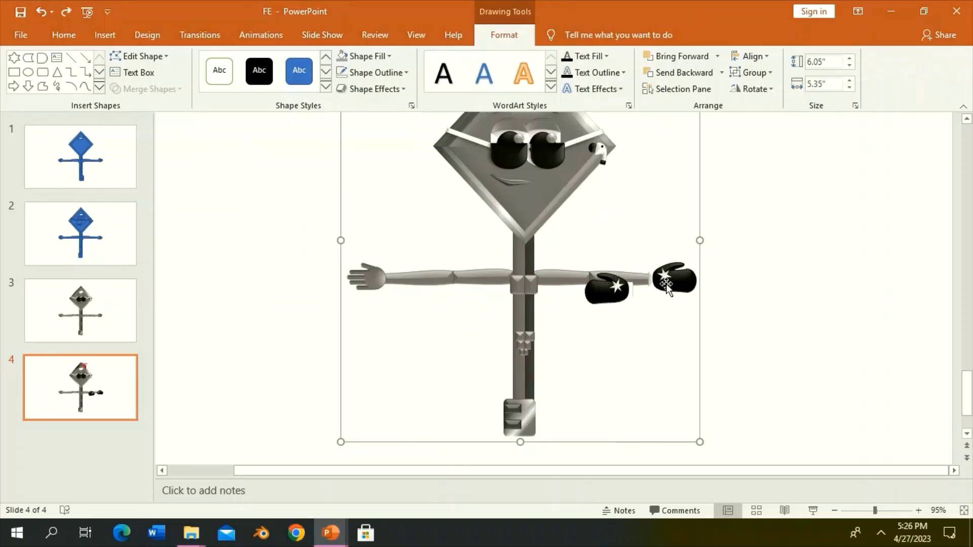
{"action": "left_click_drag", "start_coordinate": [608, 289], "coordinate": [367, 283]}
{"action": "left_click", "coordinate": [837, 414]}
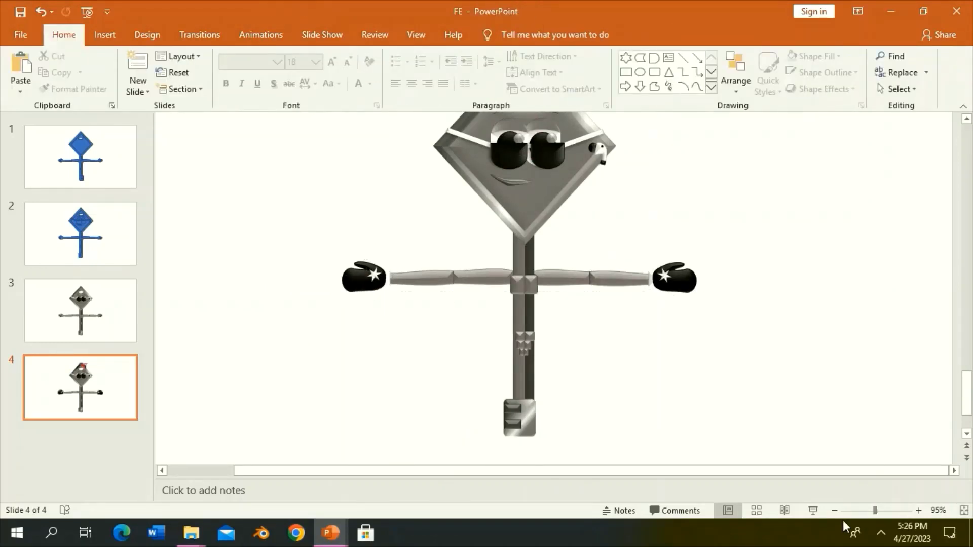
Draw a translucent blue rectangle over the character's central post.
{"action": "scroll", "coordinate": [416, 339], "scroll_direction": "down", "scroll_amount": 3}
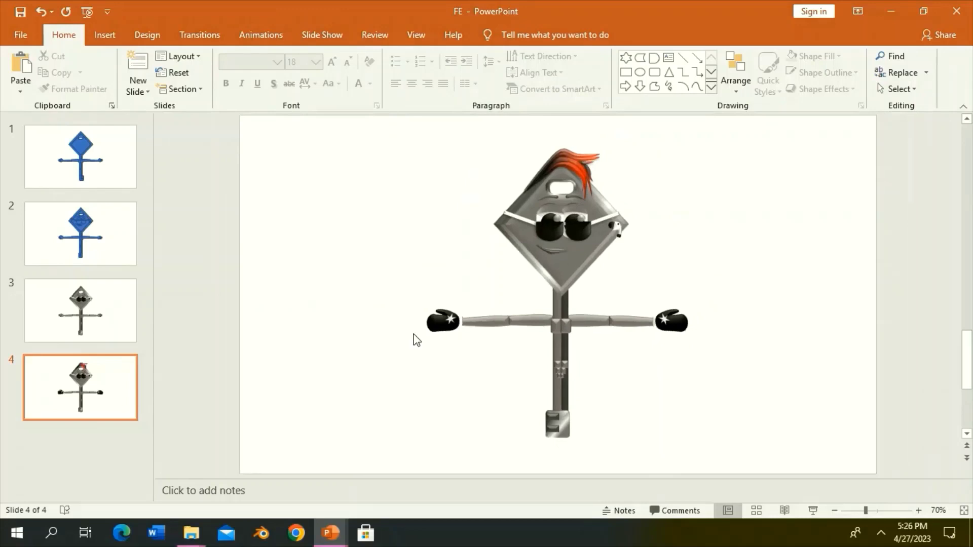
{"action": "left_click", "coordinate": [556, 322]}
{"action": "scroll", "coordinate": [811, 382], "scroll_direction": "up", "scroll_amount": 10}
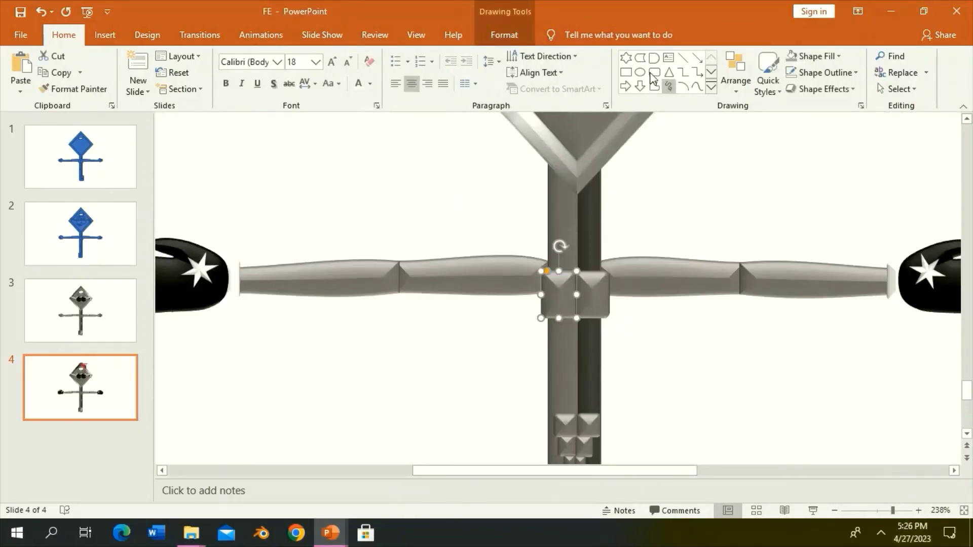
{"action": "scroll", "coordinate": [545, 257], "scroll_direction": "down", "scroll_amount": 1}
{"action": "left_click_drag", "start_coordinate": [542, 240], "coordinate": [603, 449]}
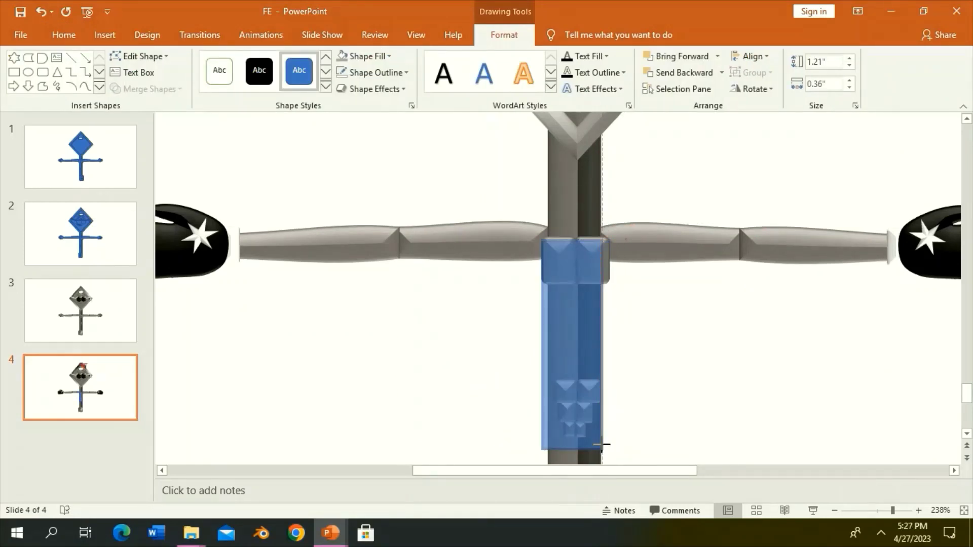
Fit the rectangle to the post, duplicate the joint block, and open the Selection Pane.
{"action": "left_click_drag", "start_coordinate": [545, 346], "coordinate": [543, 346]}
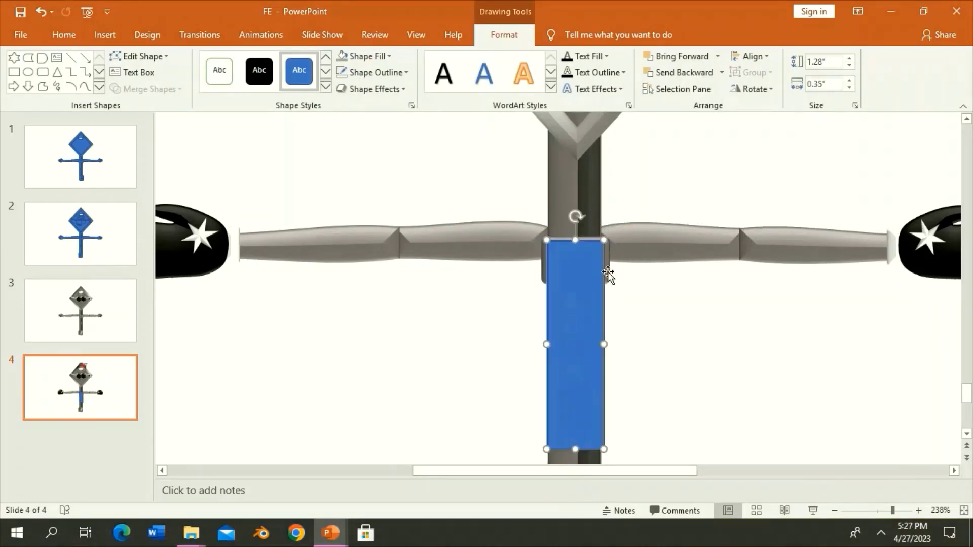
{"action": "left_click", "coordinate": [607, 273]}
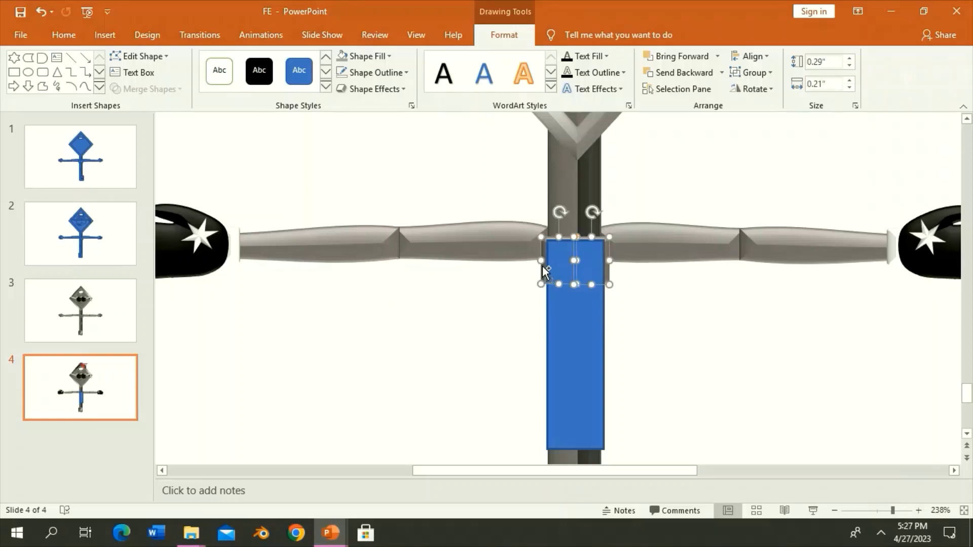
{"action": "left_click_drag", "start_coordinate": [527, 254], "coordinate": [542, 265]}
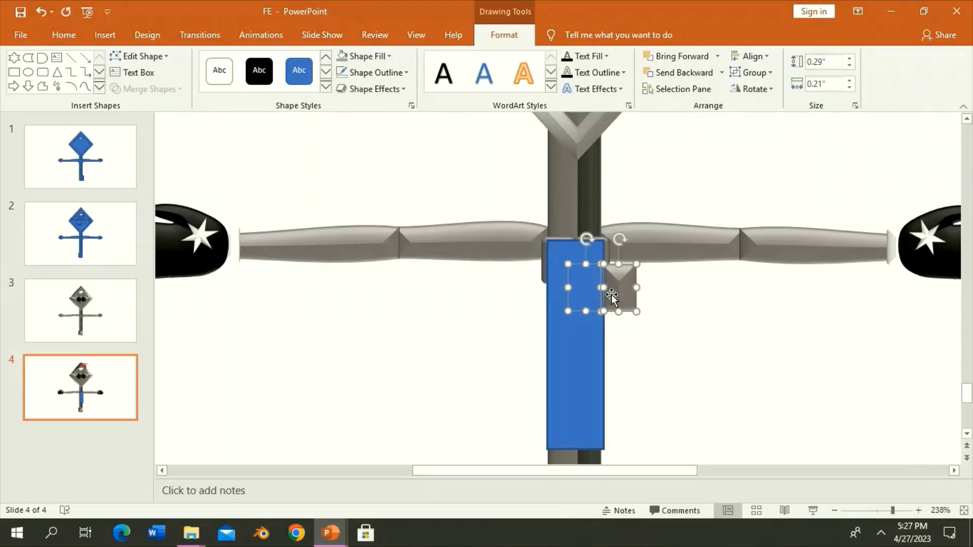
{"action": "left_click", "coordinate": [717, 55]}
{"action": "left_click", "coordinate": [679, 87]}
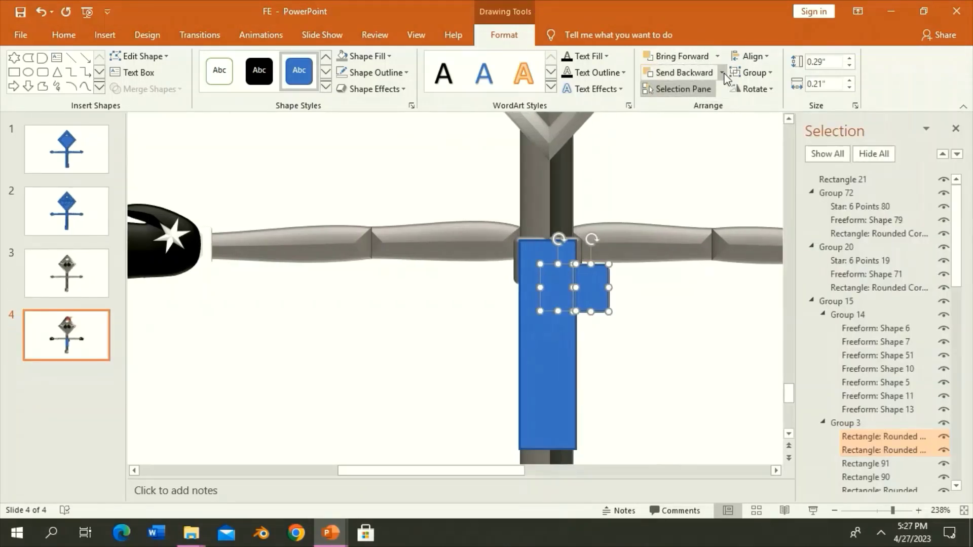
{"action": "left_click", "coordinate": [717, 56]}
{"action": "left_click", "coordinate": [686, 89]}
Move the two small squares beside the bar, then undo that move.
{"action": "left_click_drag", "start_coordinate": [591, 287], "coordinate": [654, 272]}
{"action": "left_click", "coordinate": [752, 72]}
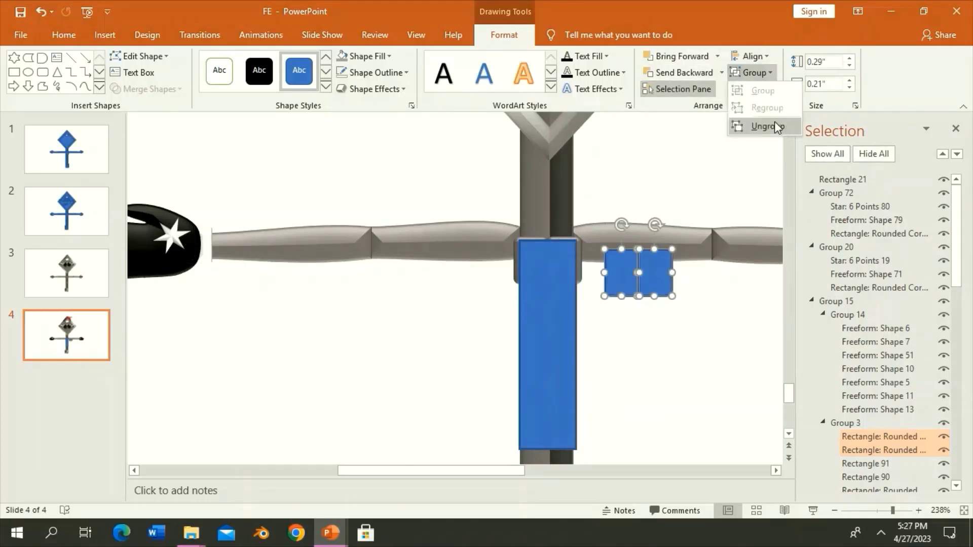
{"action": "left_click", "coordinate": [669, 299]}
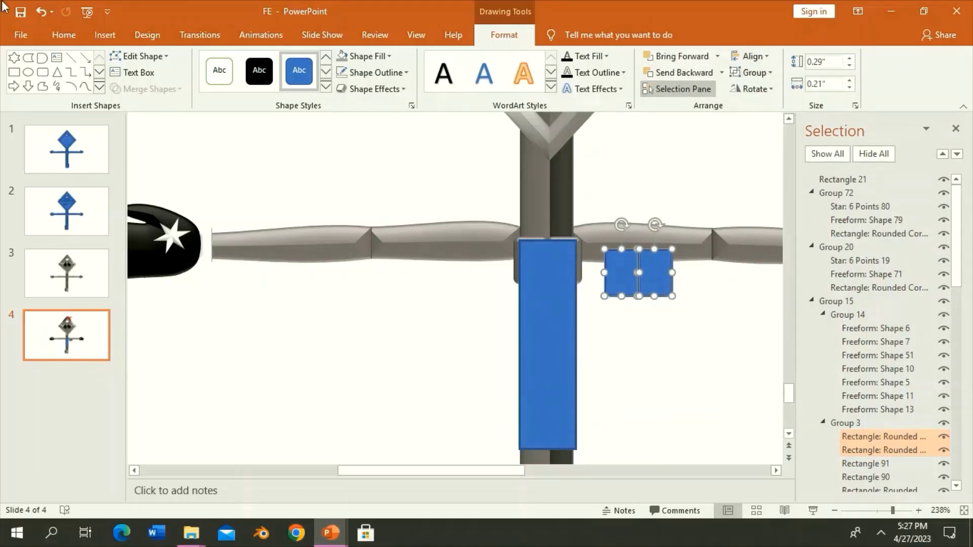
{"action": "left_click", "coordinate": [41, 14]}
{"action": "left_click", "coordinate": [509, 278]}
Copy and paste the two small joint blocks and give them the blue shape style.
{"action": "left_click", "coordinate": [516, 273]}
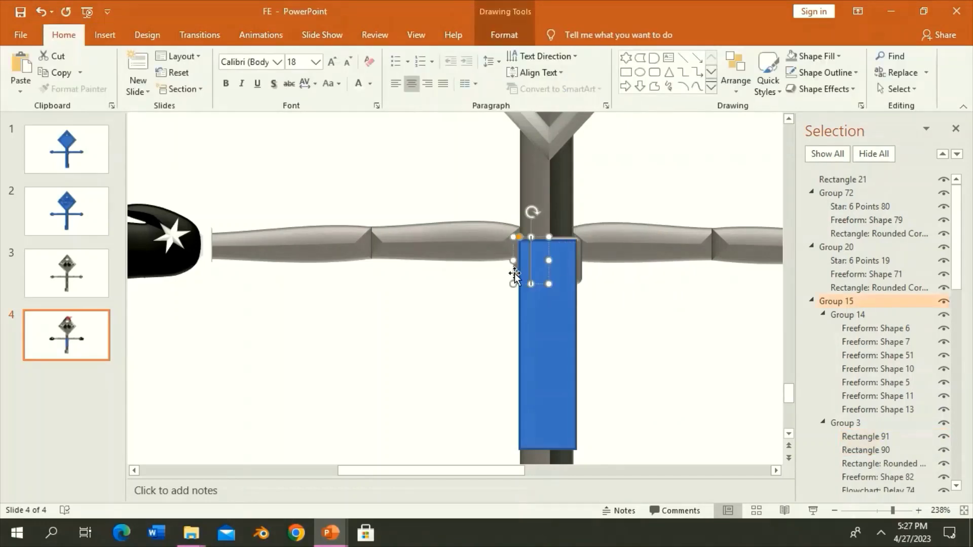
{"action": "left_click", "coordinate": [583, 277], "text": "shift"}
{"action": "key", "text": "ctrl+c"}
{"action": "left_click", "coordinate": [272, 320]}
{"action": "left_click", "coordinate": [20, 65]}
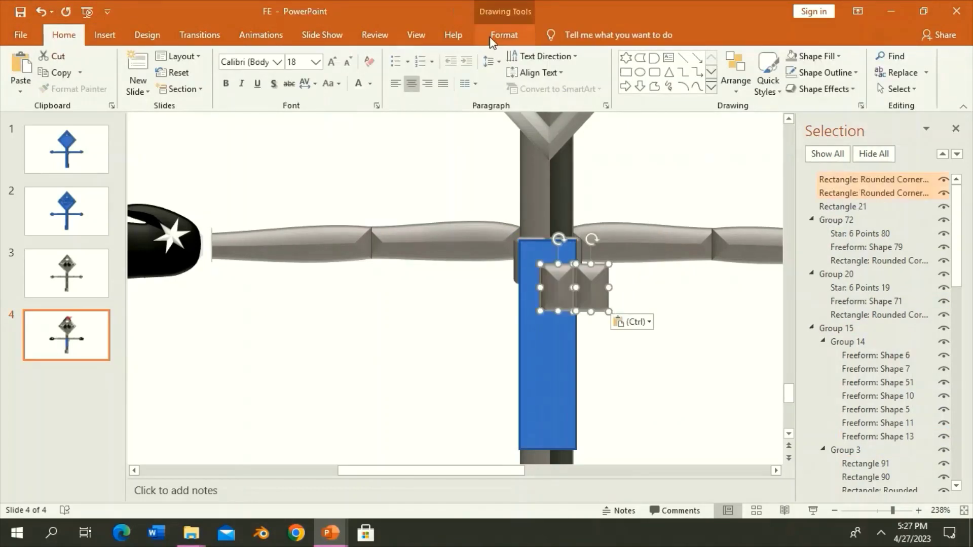
{"action": "left_click", "coordinate": [504, 34]}
Group the two blue blocks and move the group onto the crossbar.
{"action": "left_click", "coordinate": [326, 91]}
{"action": "left_click", "coordinate": [244, 106]}
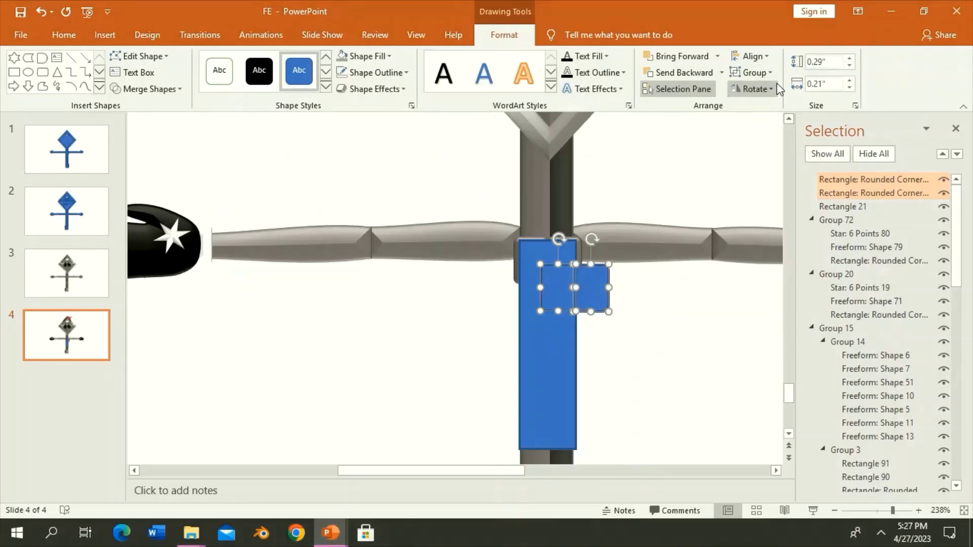
{"action": "left_click", "coordinate": [750, 73]}
{"action": "left_click", "coordinate": [763, 86]}
{"action": "left_click_drag", "start_coordinate": [603, 303], "coordinate": [559, 260]}
{"action": "left_click", "coordinate": [558, 266]}
{"action": "key", "text": "Escape"}
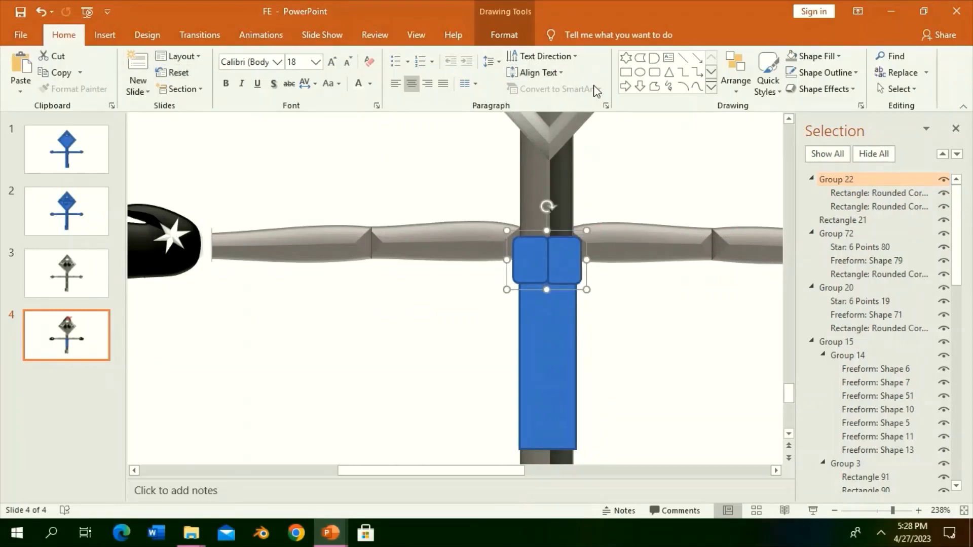
Add a slanted thin strap and a flipped copy on the blue blocks, sending the left one backward.
{"action": "left_click", "coordinate": [565, 257]}
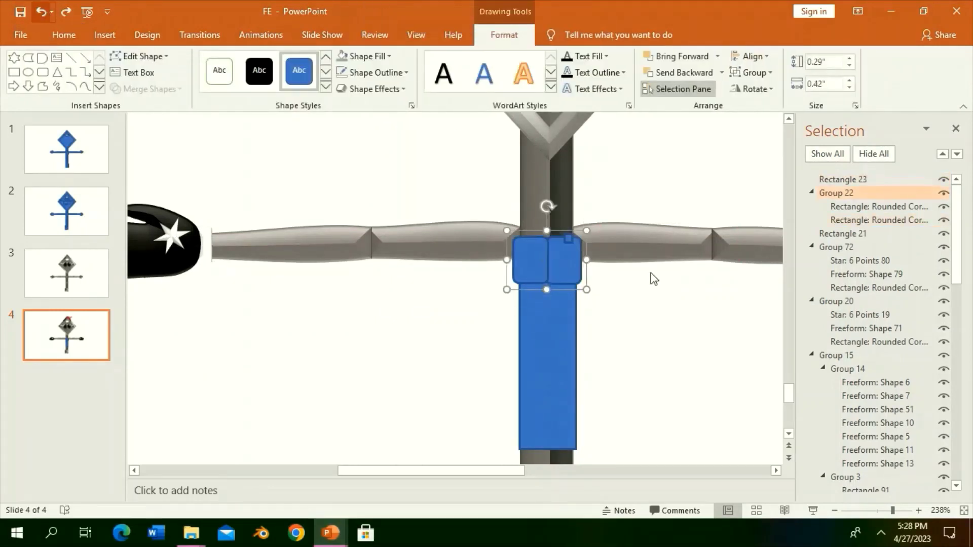
{"action": "left_click_drag", "start_coordinate": [569, 243], "coordinate": [573, 251]}
{"action": "left_click_drag", "start_coordinate": [581, 196], "coordinate": [577, 195]}
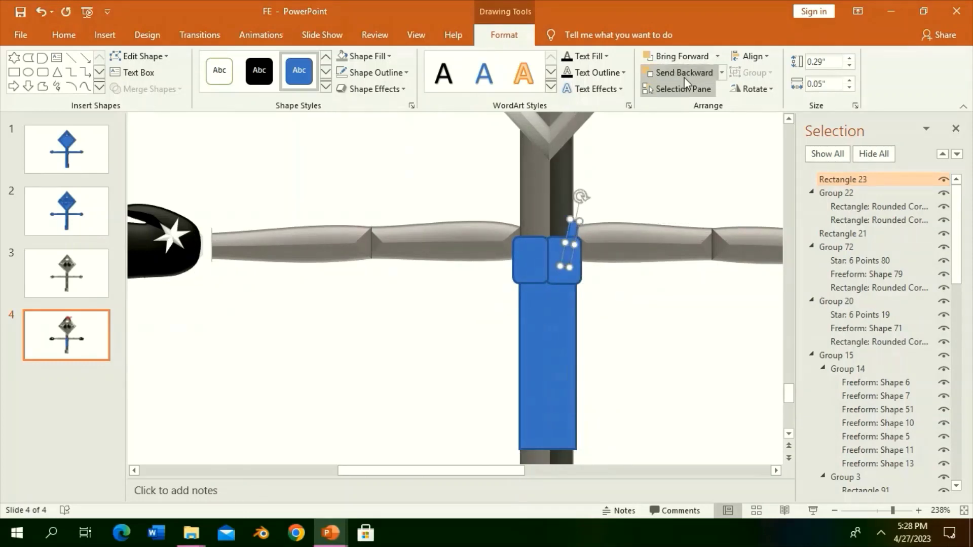
{"action": "key", "text": "ctrl+d"}
{"action": "left_click", "coordinate": [748, 89]}
{"action": "left_click", "coordinate": [770, 161]}
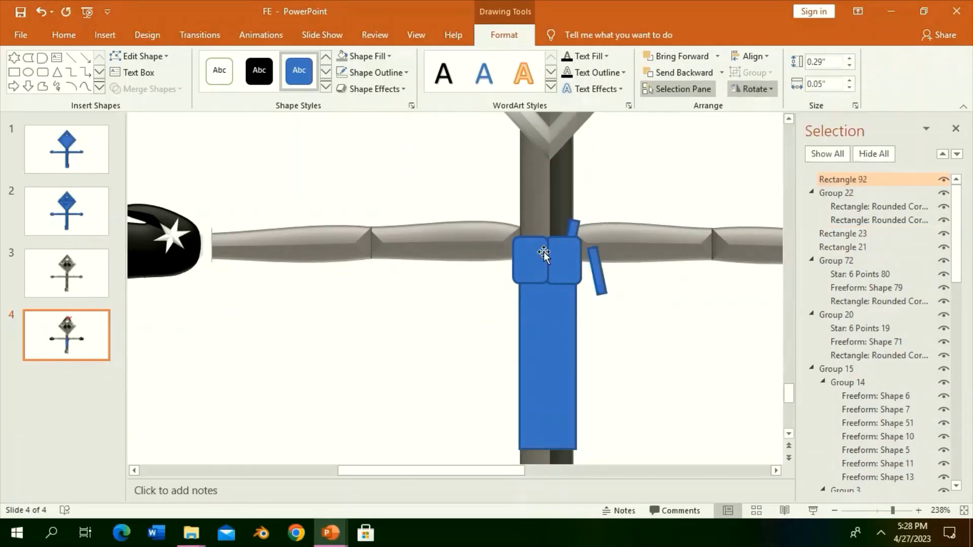
{"action": "left_click_drag", "start_coordinate": [597, 269], "coordinate": [527, 251]}
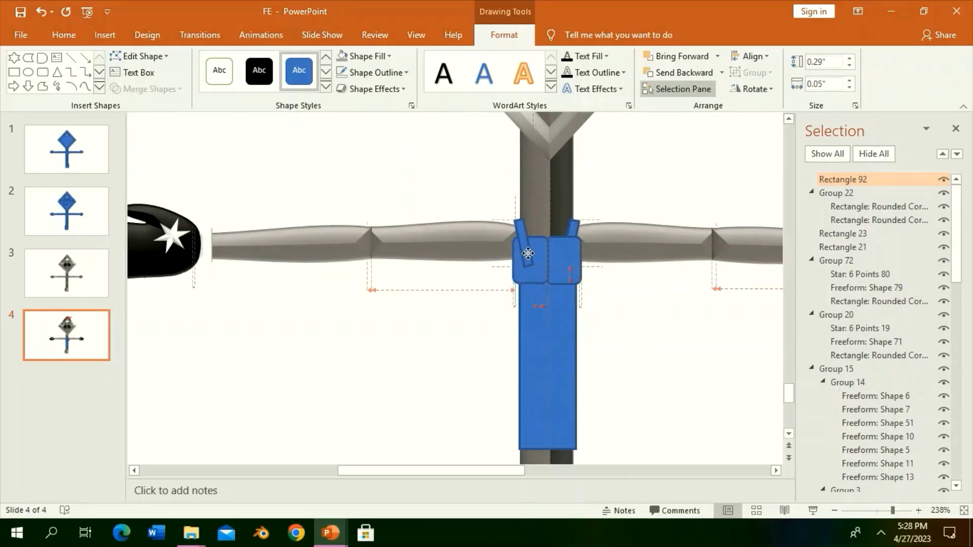
{"action": "left_click", "coordinate": [679, 73]}
Shorten the blue shorts rectangle and select the small grey shapes below it.
{"action": "left_click", "coordinate": [539, 388]}
{"action": "scroll", "coordinate": [539, 387], "scroll_direction": "down", "scroll_amount": 2}
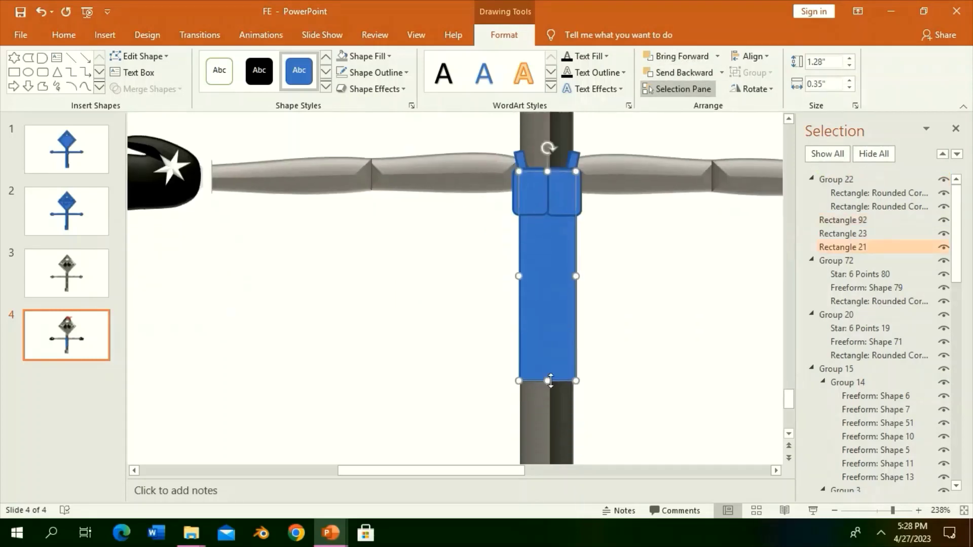
{"action": "left_click_drag", "start_coordinate": [547, 381], "coordinate": [547, 289]}
{"action": "left_click", "coordinate": [549, 322]}
{"action": "left_click", "coordinate": [549, 322]}
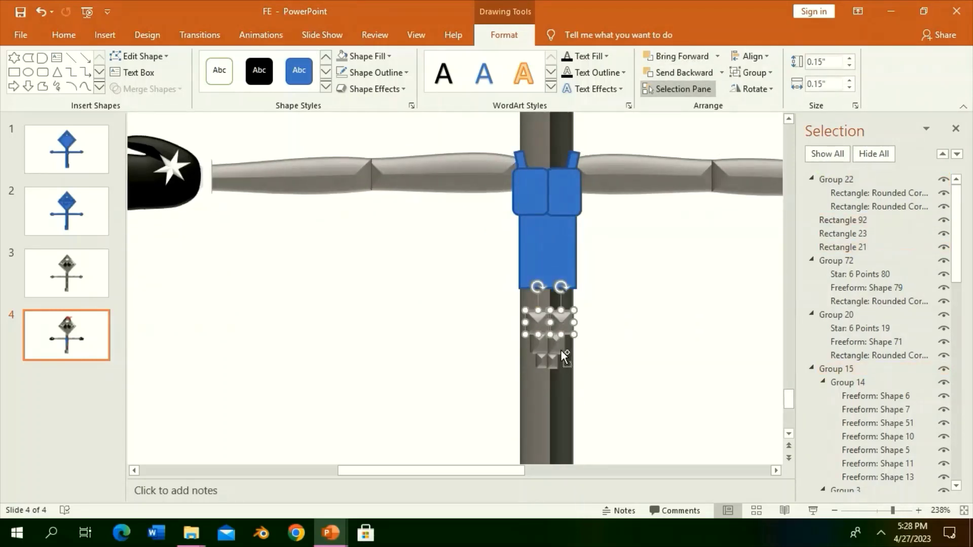
Restore the shorts to full length and paste the six copied grey shapes.
{"action": "left_click", "coordinate": [538, 363], "text": "shift"}
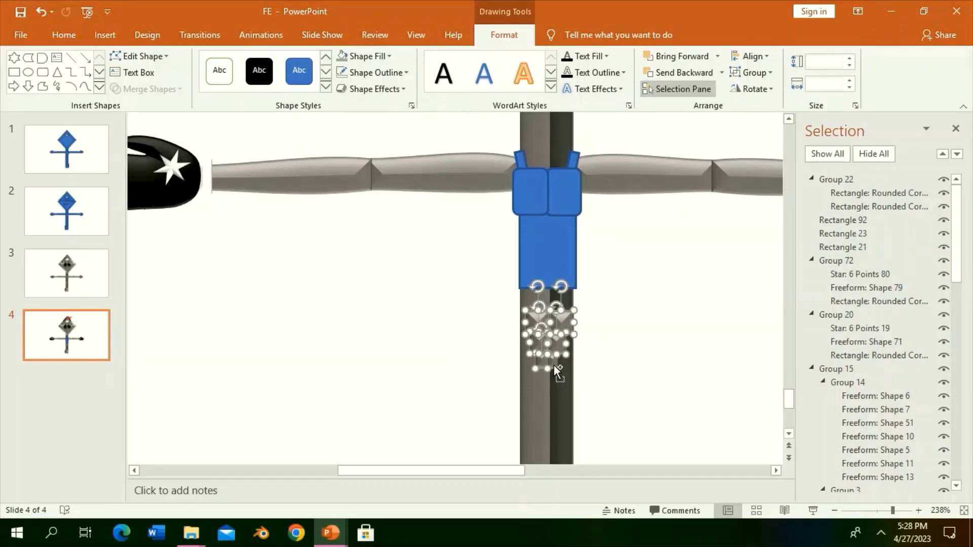
{"action": "left_click", "coordinate": [64, 34]}
{"action": "left_click", "coordinate": [495, 235]}
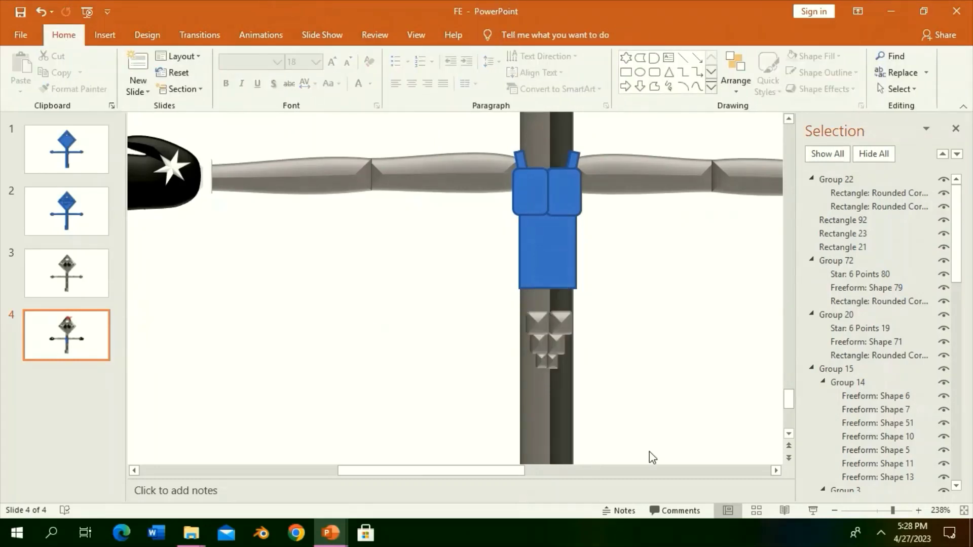
{"action": "key", "text": "ctrl+z"}
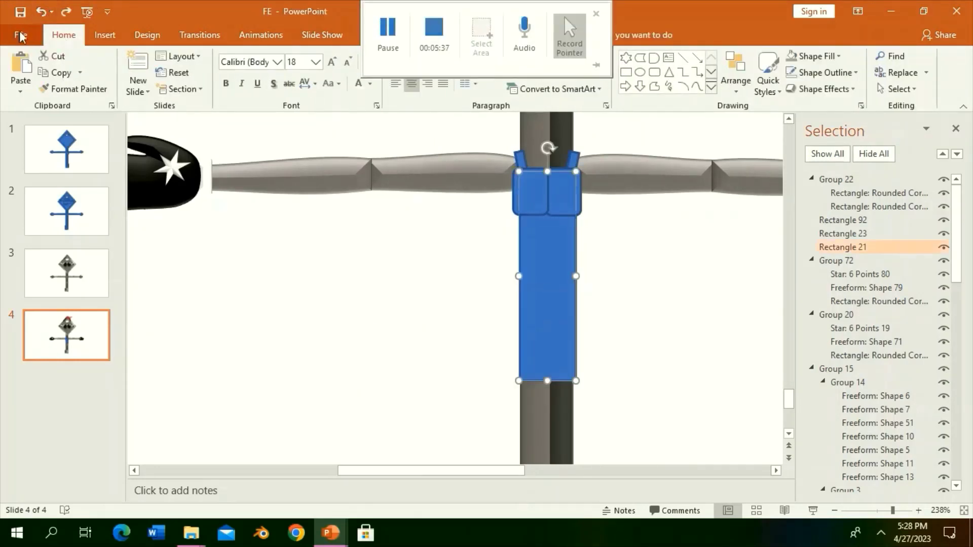
{"action": "key", "text": "ctrl+v"}
{"action": "key", "text": "Delete"}
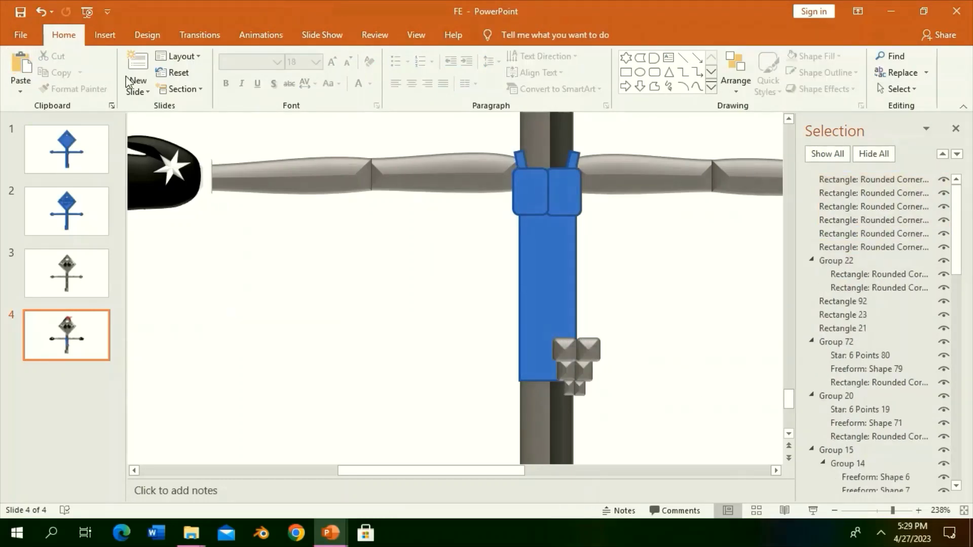
{"action": "key", "text": "ctrl+v"}
{"action": "key", "text": "ctrl+z"}
{"action": "key", "text": "ctrl+z"}
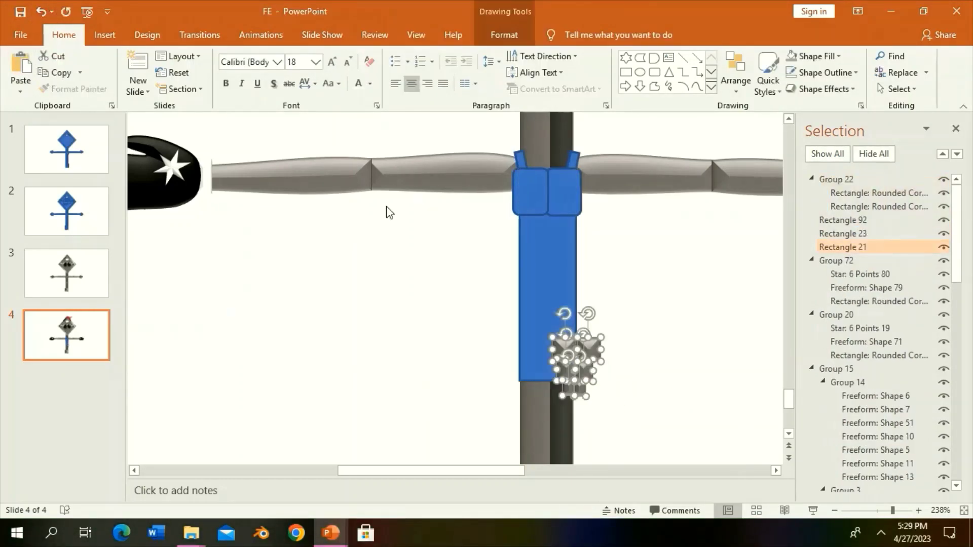
{"action": "key", "text": "ctrl+v"}
Style the six shapes blue, group them into a pocket, and move it onto the shorts.
{"action": "left_click", "coordinate": [504, 35]}
{"action": "left_click", "coordinate": [299, 70]}
{"action": "left_click", "coordinate": [753, 73]}
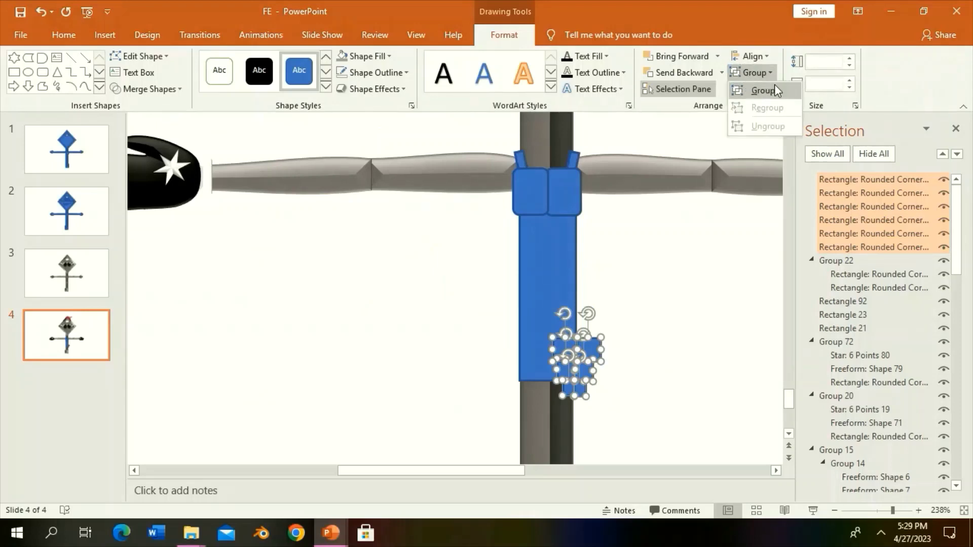
{"action": "left_click", "coordinate": [763, 90]}
{"action": "left_click_drag", "start_coordinate": [583, 348], "coordinate": [560, 314]}
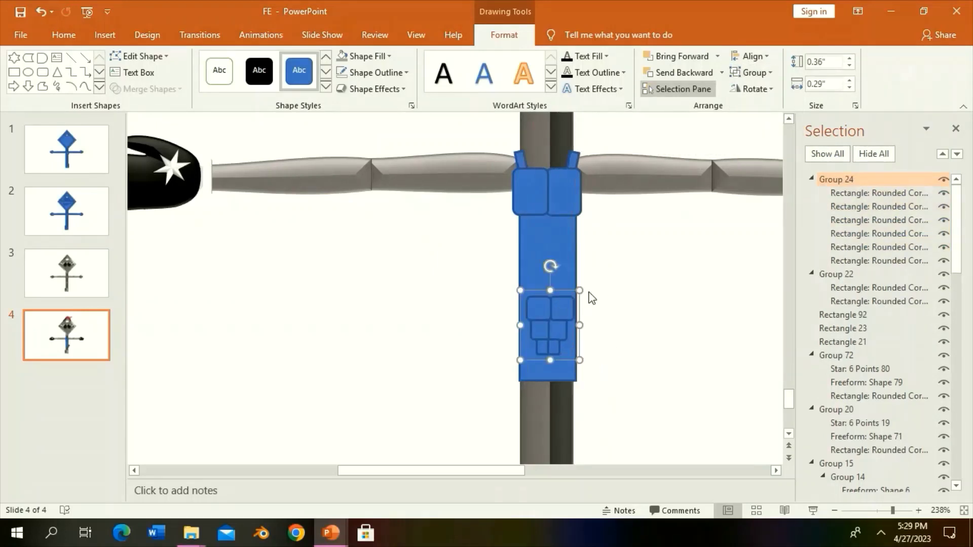
{"action": "left_click", "coordinate": [573, 161]}
Union the two straps with the shorts and apply a bevelled preset without shadow.
{"action": "left_click", "coordinate": [574, 158], "text": "shift"}
{"action": "left_click", "coordinate": [519, 158], "text": "shift"}
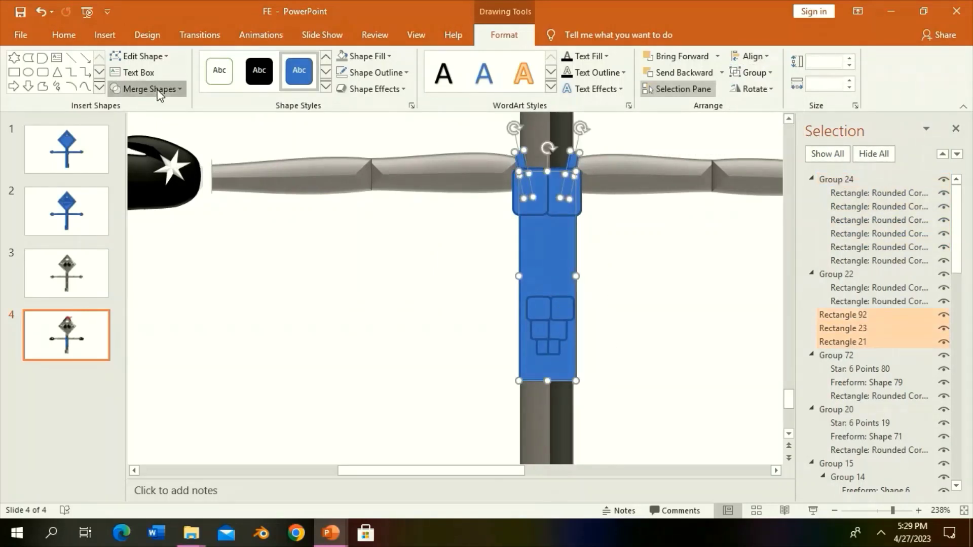
{"action": "left_click", "coordinate": [146, 89]}
{"action": "left_click", "coordinate": [144, 104]}
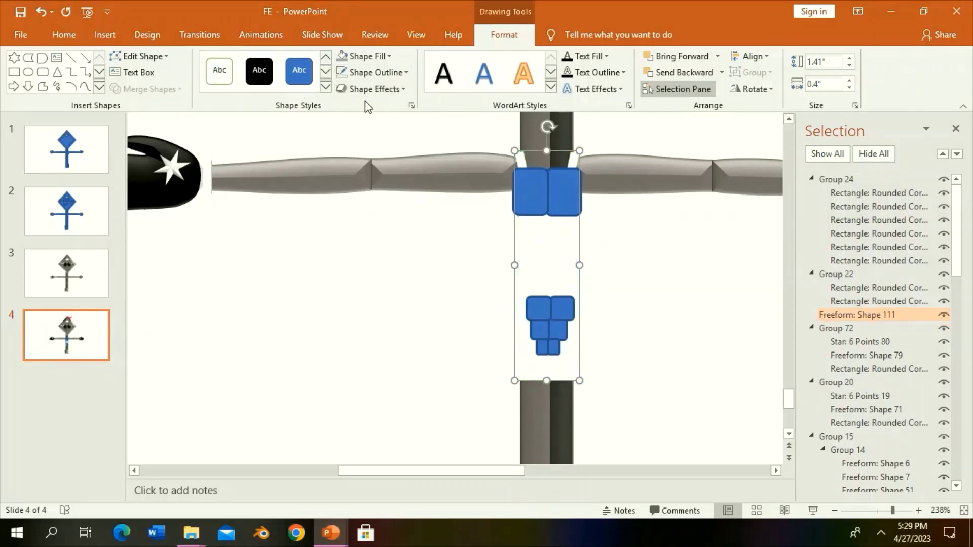
{"action": "left_click", "coordinate": [376, 90]}
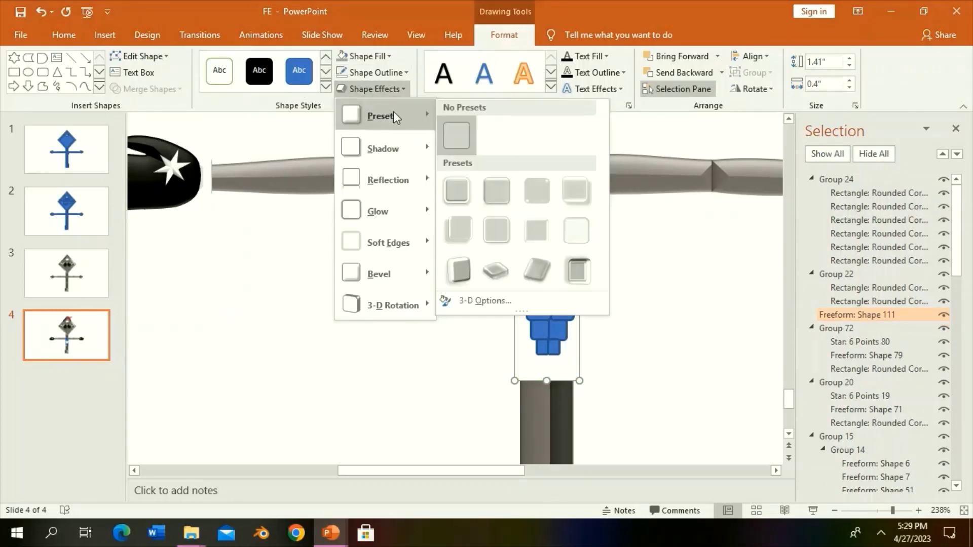
{"action": "left_click", "coordinate": [481, 187]}
{"action": "left_click", "coordinate": [376, 89]}
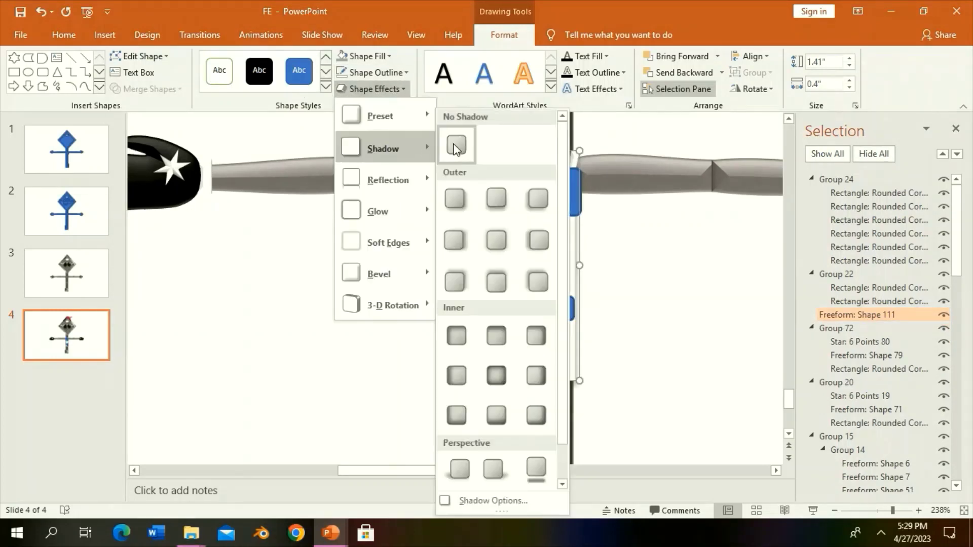
{"action": "left_click", "coordinate": [496, 240]}
Make the waistband pair white and bevelled, nudging it down slightly.
{"action": "left_click", "coordinate": [547, 191]}
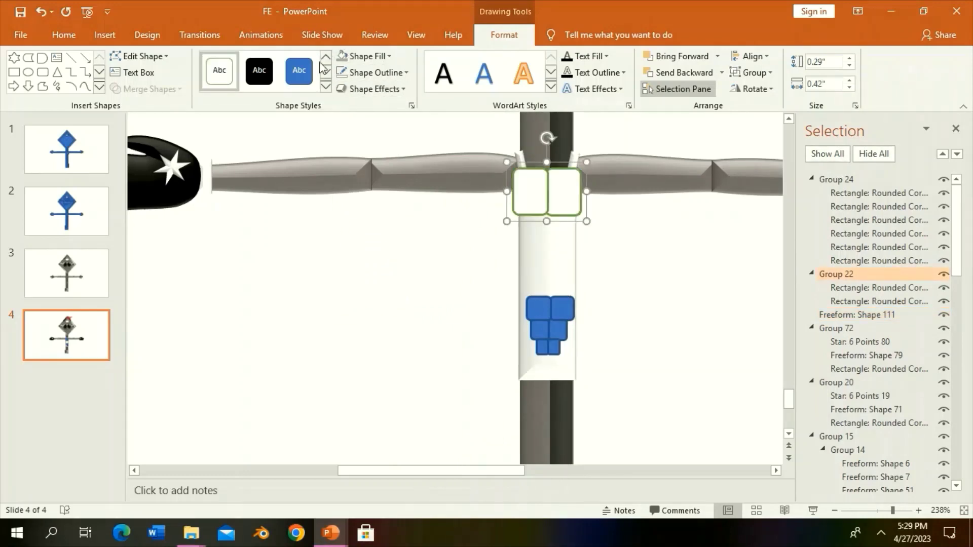
{"action": "left_click", "coordinate": [376, 89]}
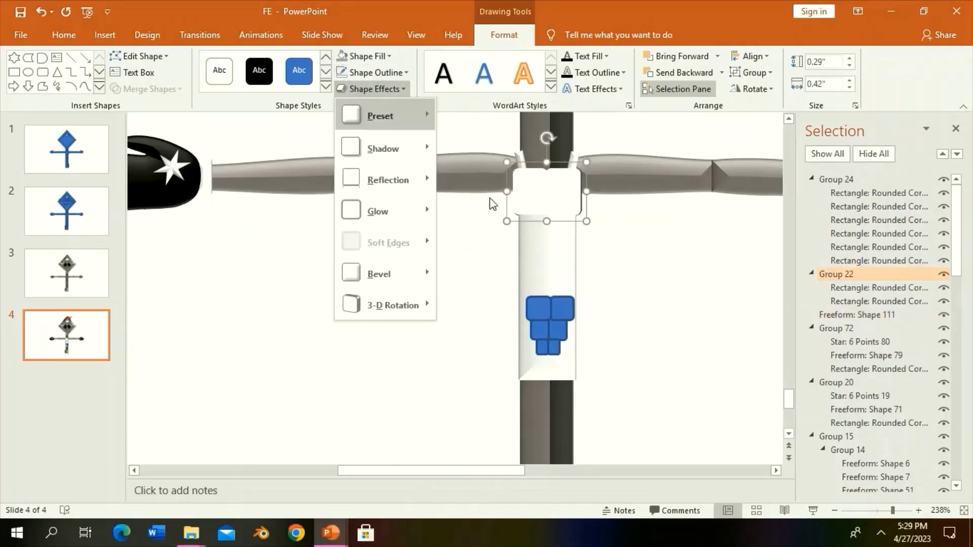
{"action": "left_click", "coordinate": [551, 205]}
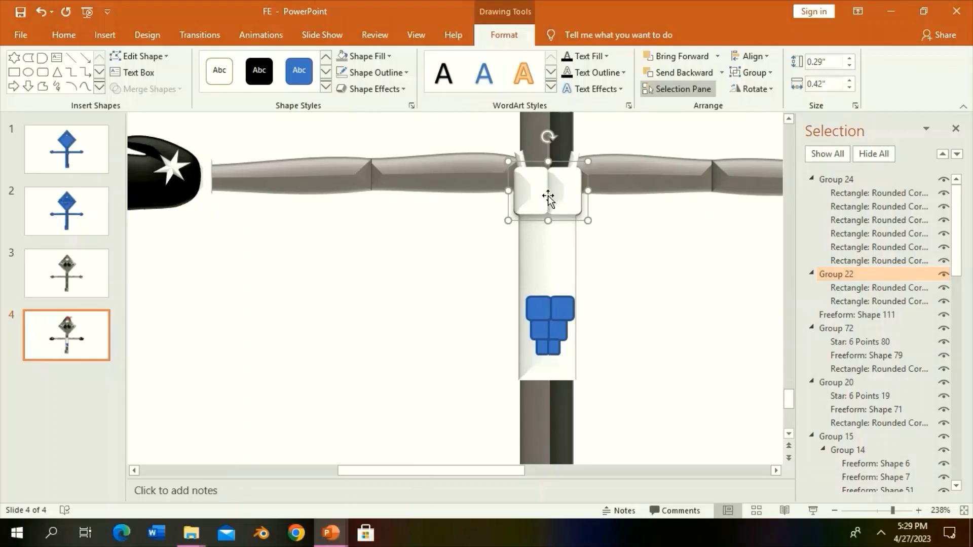
{"action": "key", "text": "ctrl+Down"}
Make the pocket white with a pale grey outline and close the Selection Pane.
{"action": "left_click", "coordinate": [539, 300]}
{"action": "left_click", "coordinate": [354, 57]}
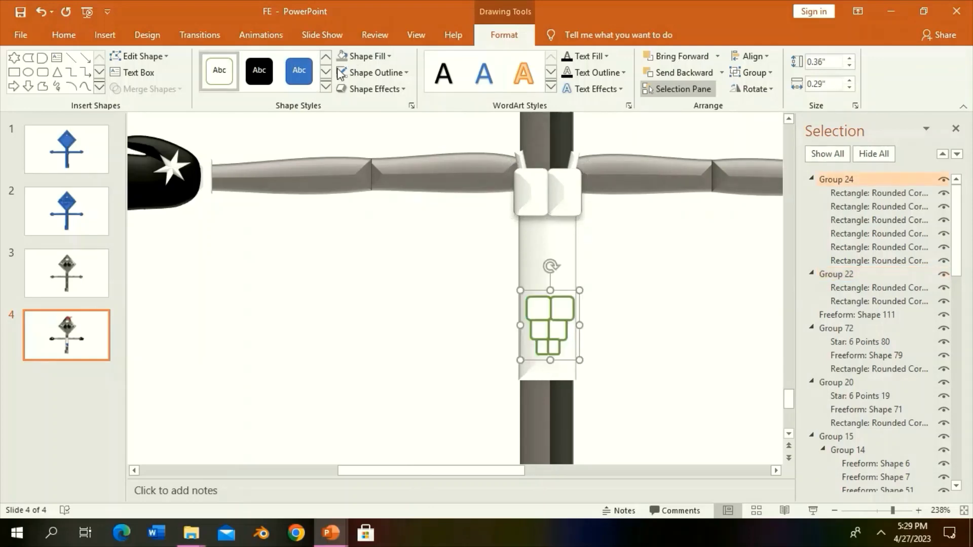
{"action": "left_click", "coordinate": [384, 76]}
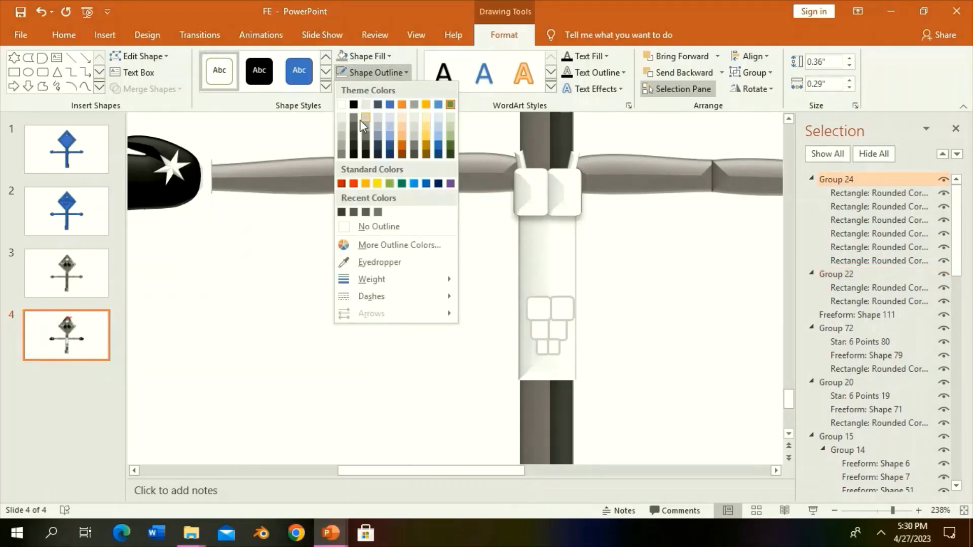
{"action": "left_click", "coordinate": [366, 119]}
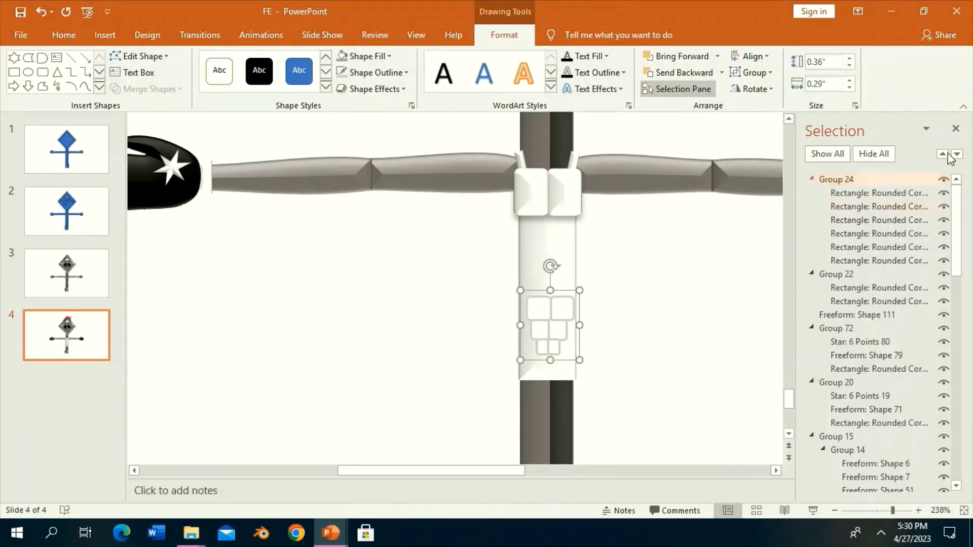
{"action": "left_click", "coordinate": [956, 129]}
Group all the character's shapes into one 6.05" × 5.46" object and save the presentation.
{"action": "left_click", "coordinate": [21, 10]}
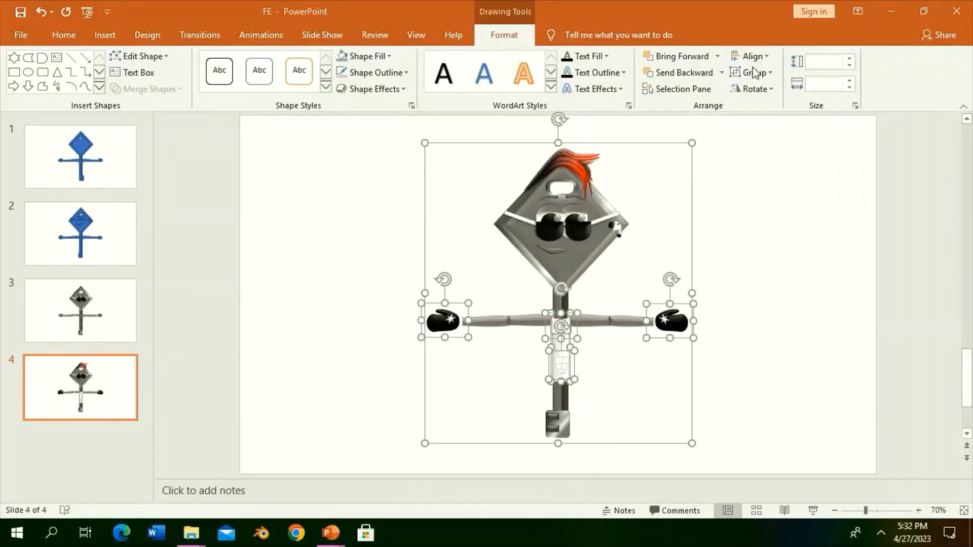
{"action": "left_click", "coordinate": [755, 73]}
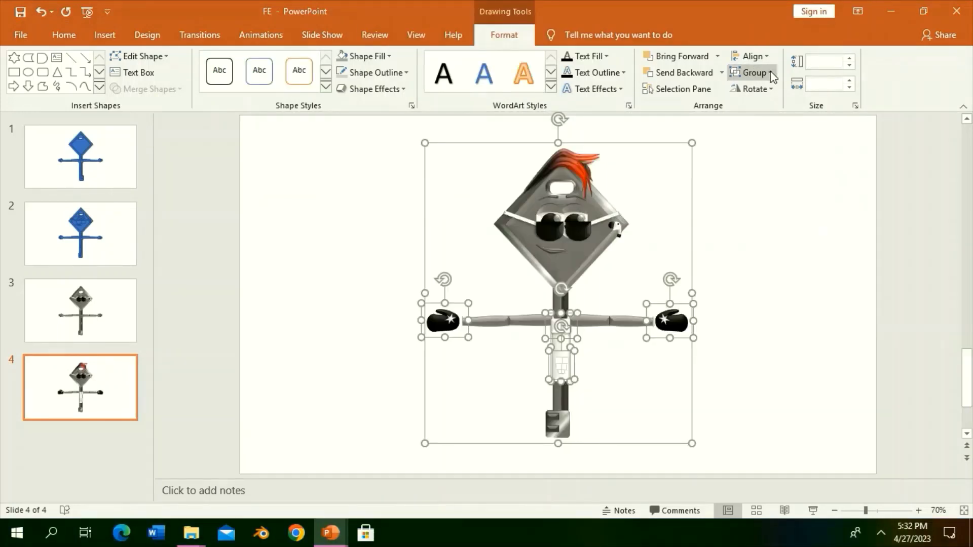
{"action": "left_click", "coordinate": [753, 90]}
{"action": "left_click", "coordinate": [755, 89]}
{"action": "left_click", "coordinate": [721, 266]}
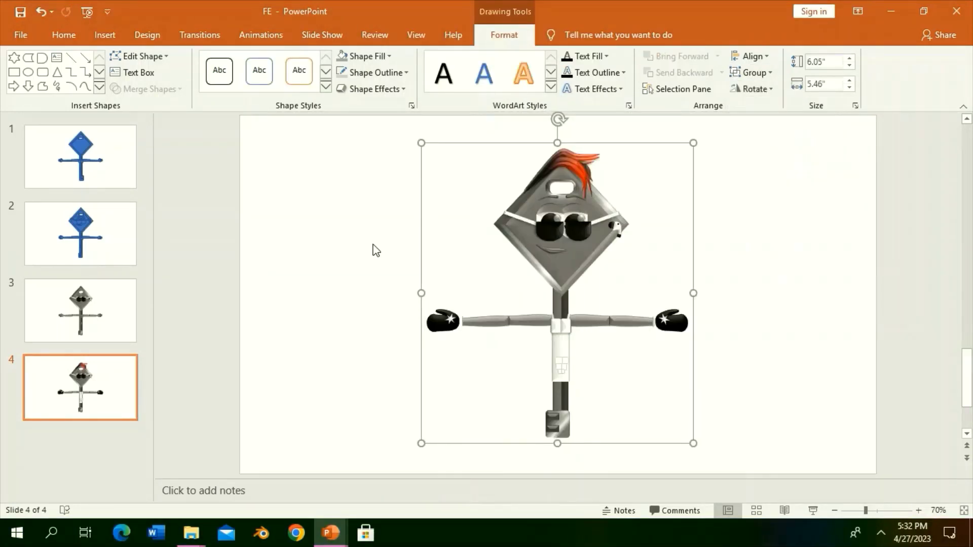
{"action": "left_click", "coordinate": [20, 10]}
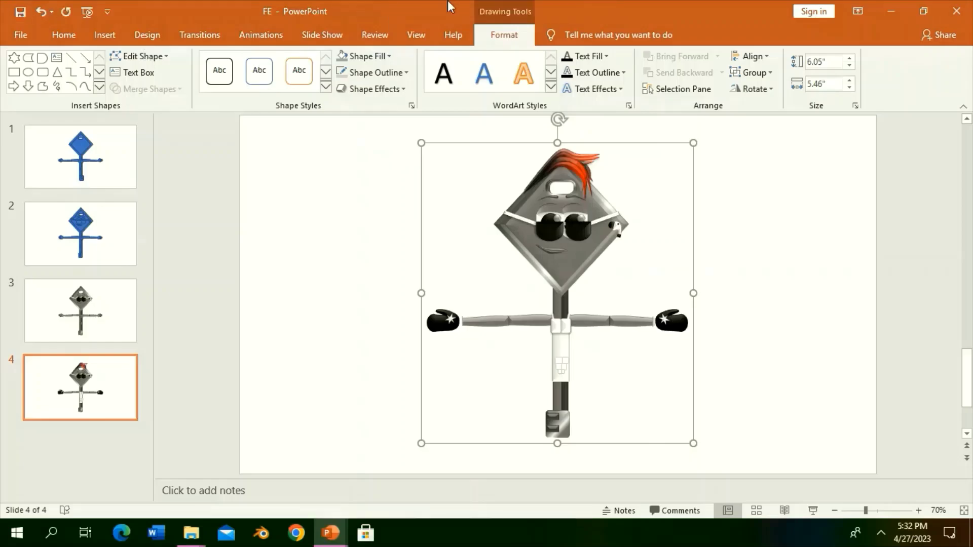